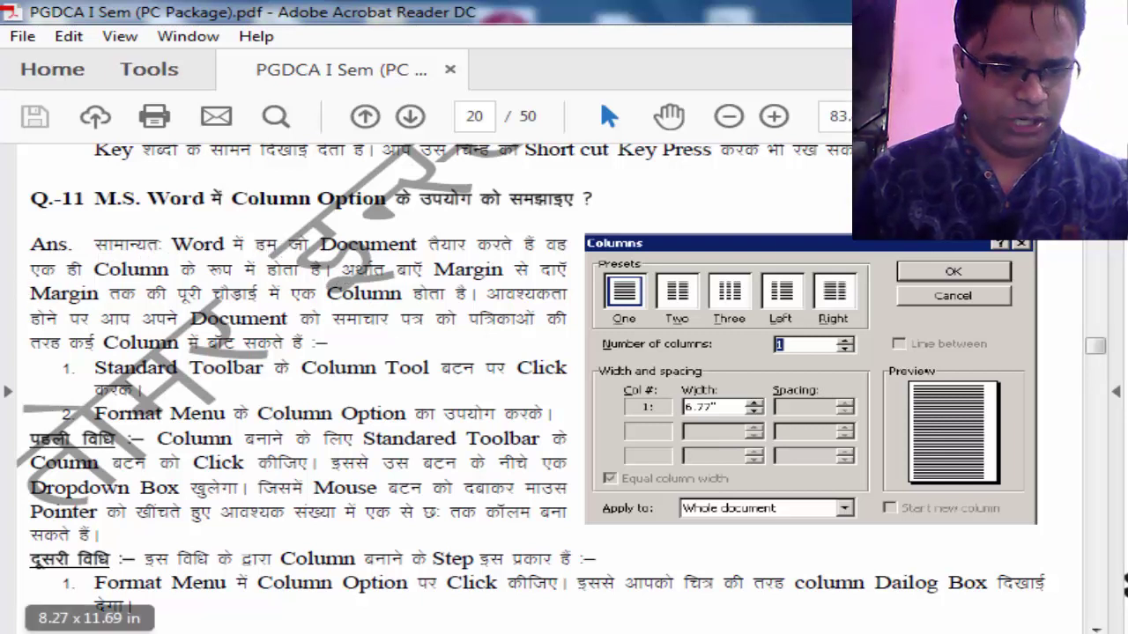
# - Open the Windows Start menu over the PDF lesson to find Word 2003
pyautogui.click(18, 627)
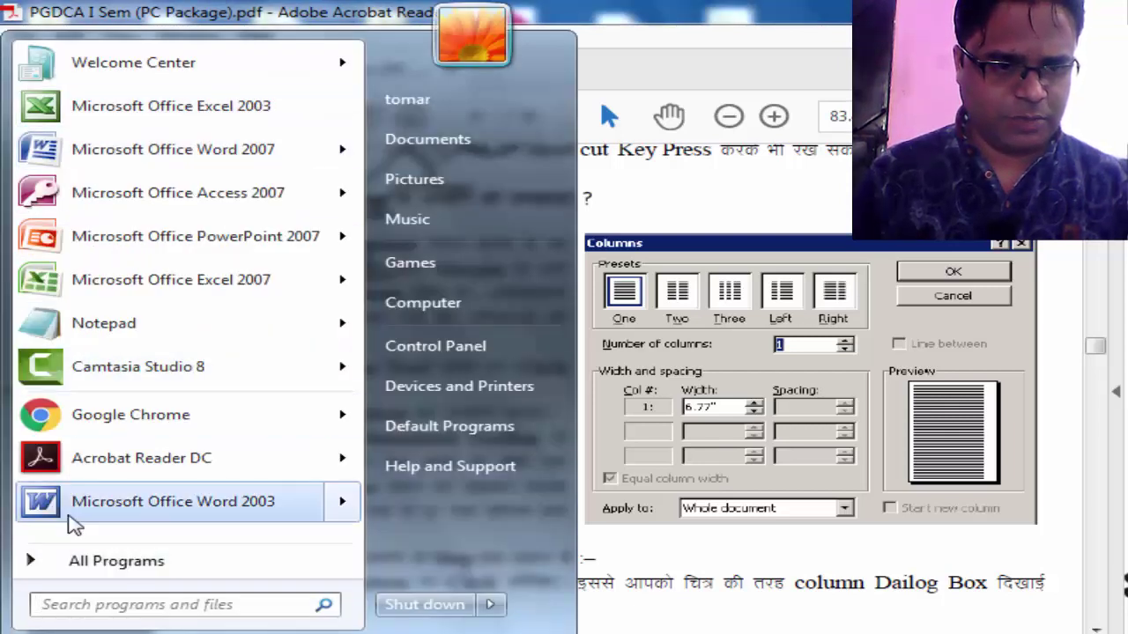
# - Launch Word 2003 and close the Getting Started task pane
pyautogui.click(74, 503)
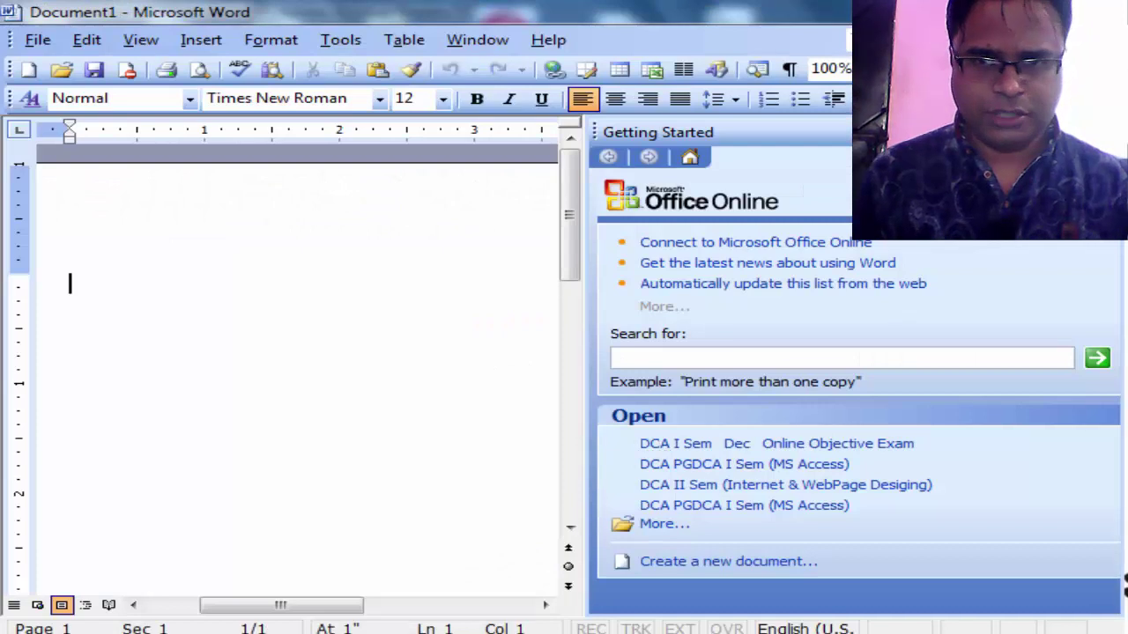
pyautogui.hotkey('ctrl', 'F1')
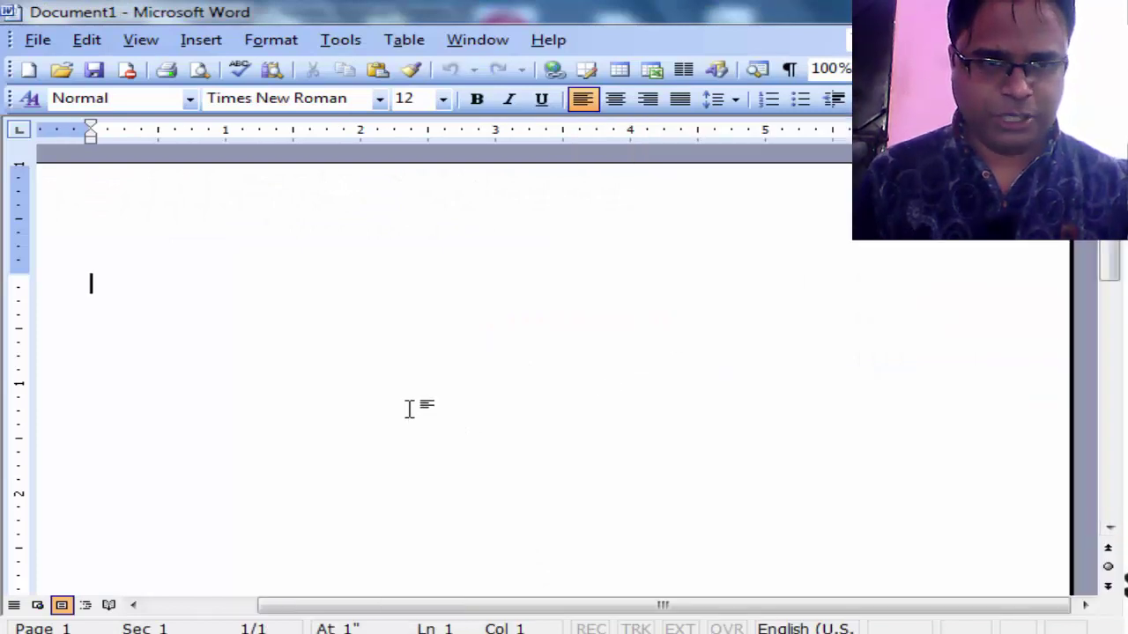
pyautogui.scroll(-3, 409, 408)
pyautogui.scroll(-1, 410, 408)
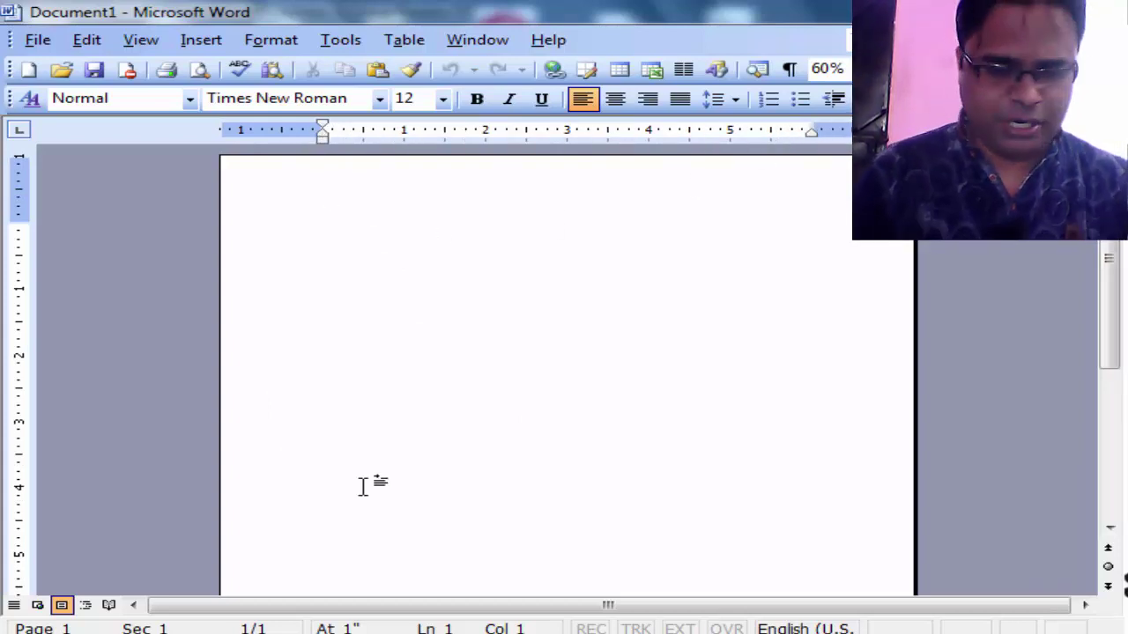
# - Generate five paragraphs of sample text with =r(5,5) and select them
pyautogui.write('=rand')
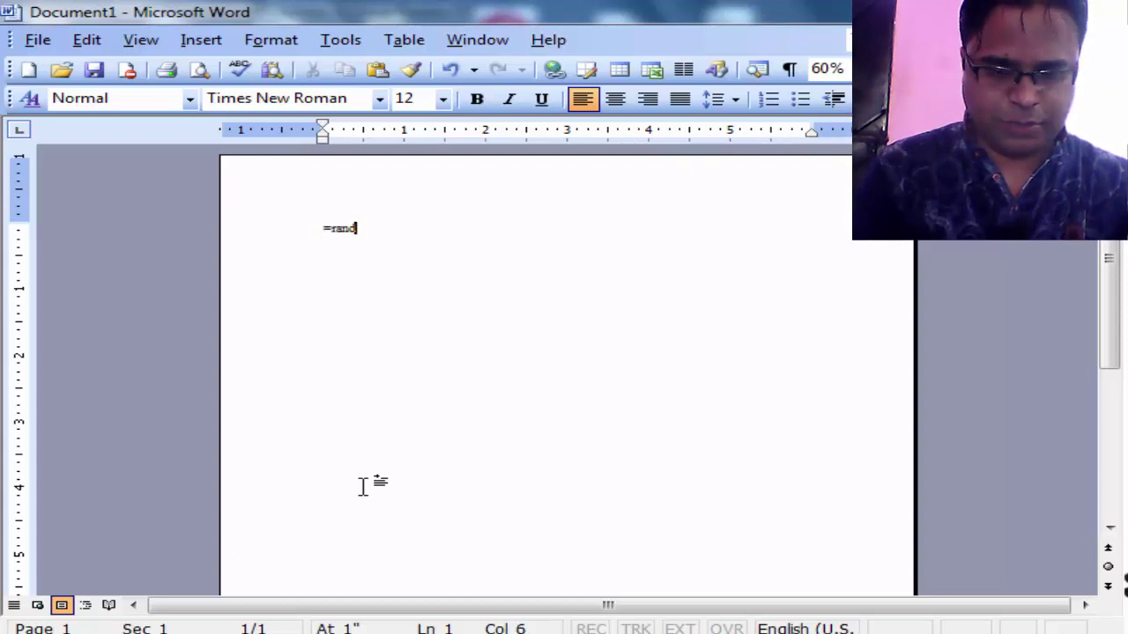
pyautogui.write('(5,')
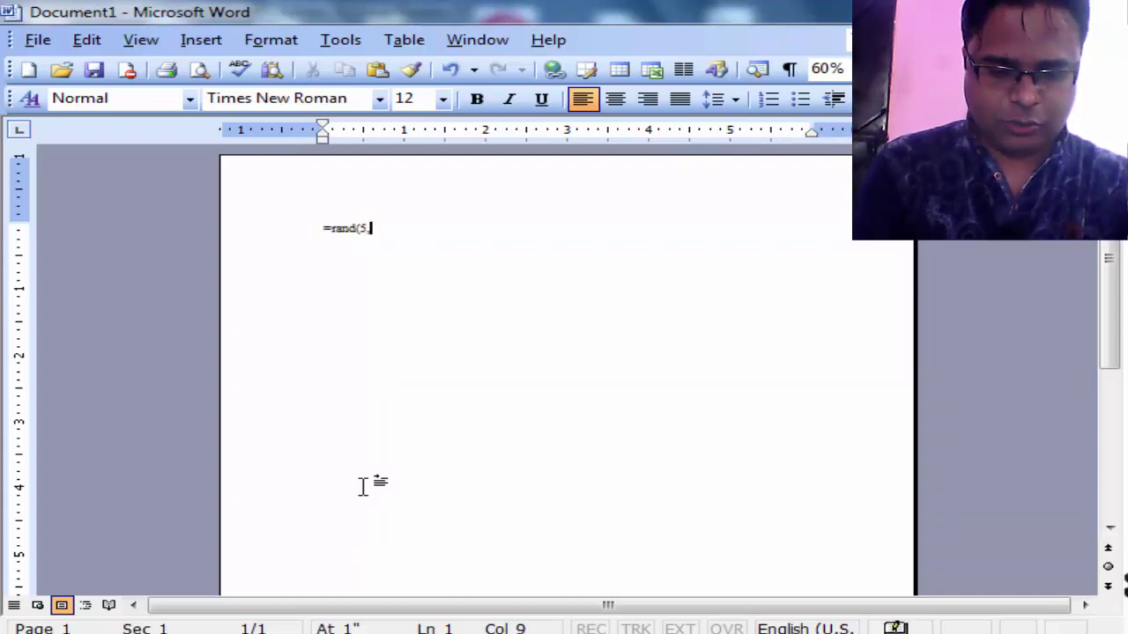
pyautogui.write('5)')
pyautogui.press('Return')
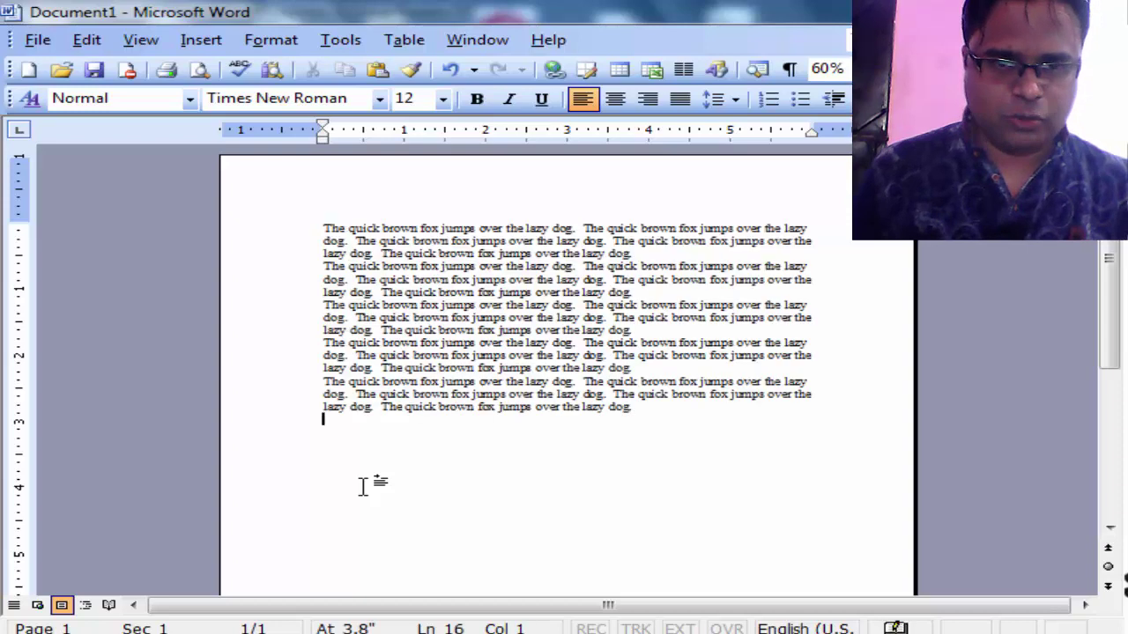
pyautogui.moveTo(323, 228); pyautogui.dragTo(644, 440)
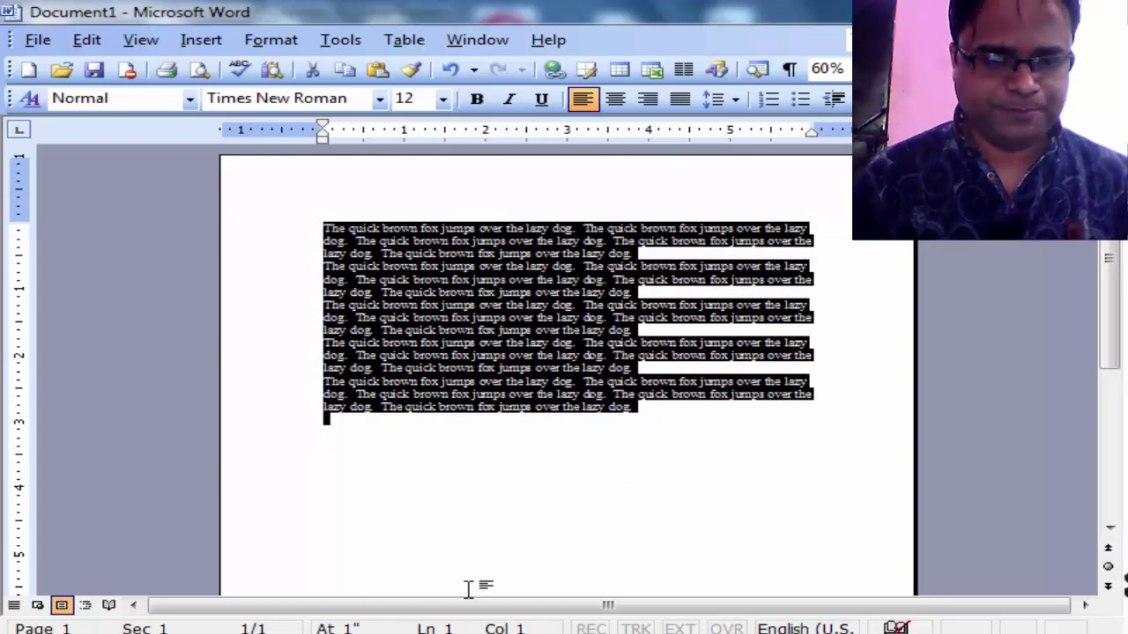
# - Switch between the PDF lesson and Word, then scroll through the Columns explanation on page 20
pyautogui.hotkey('alt', 'Tab')
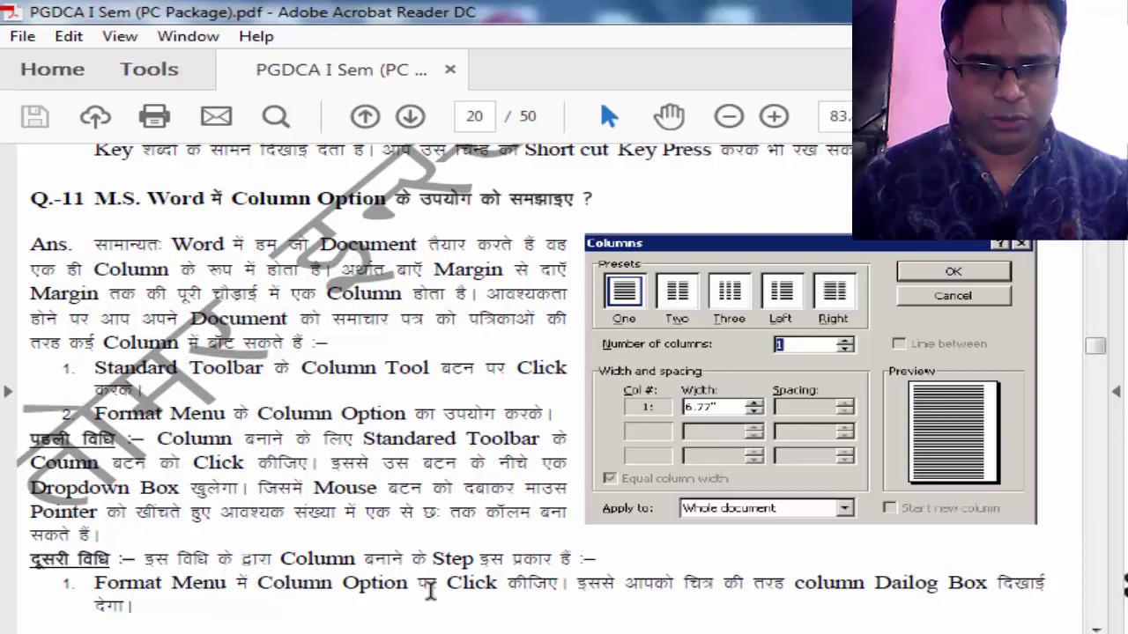
pyautogui.hotkey('alt', 'Tab')
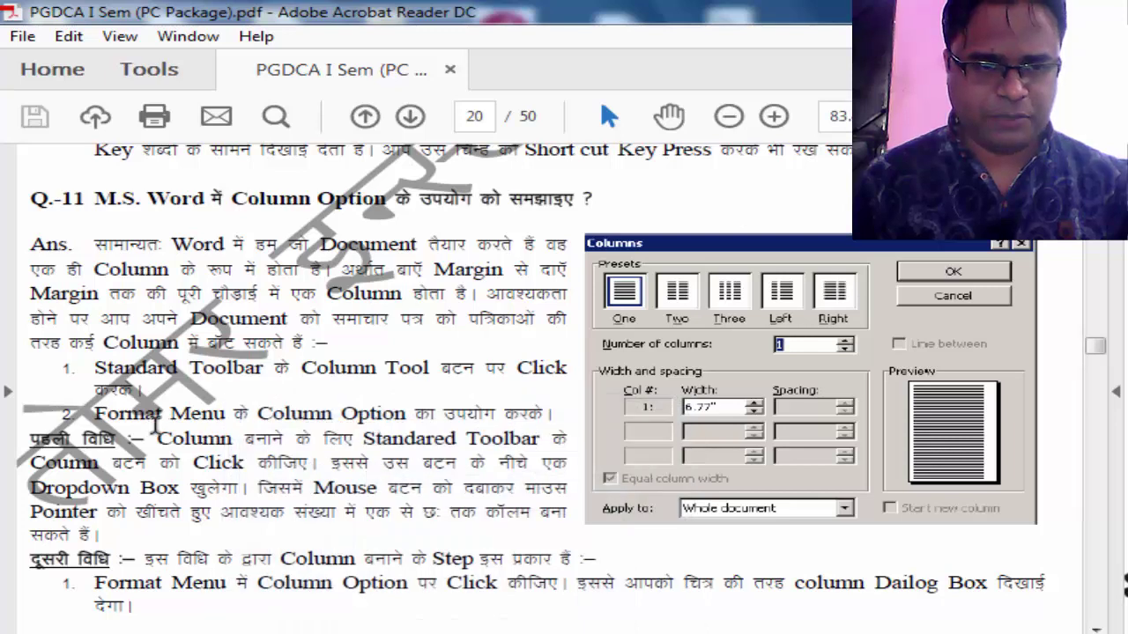
pyautogui.scroll(-3, 154, 425)
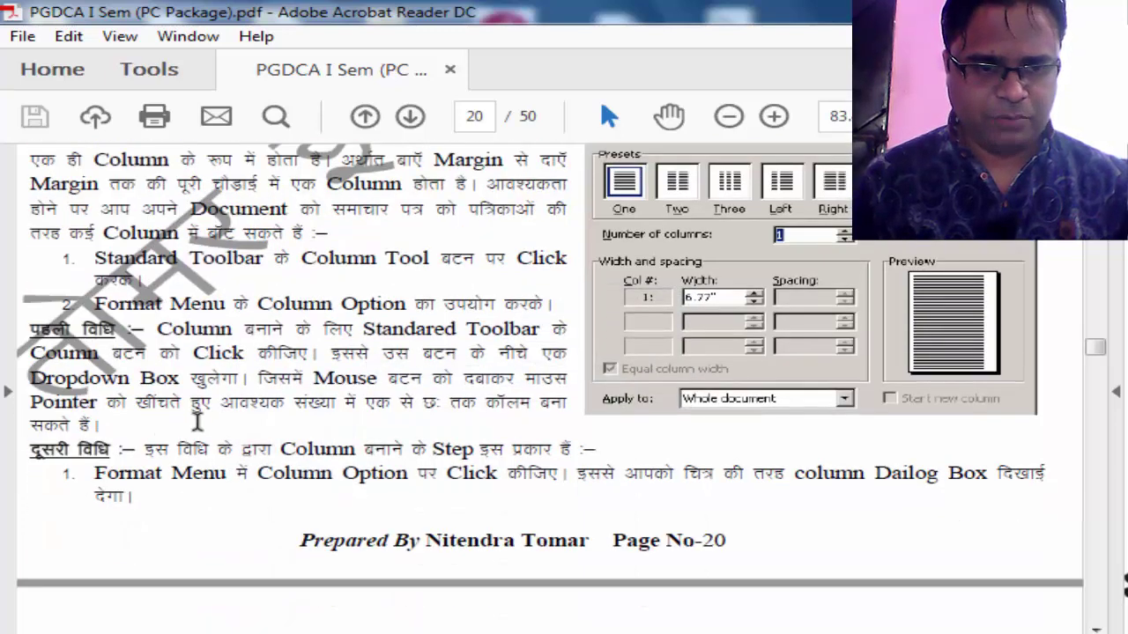
pyautogui.scroll(-1, 244, 428)
pyautogui.scroll(-4, 244, 430)
pyautogui.scroll(-5, 247, 427)
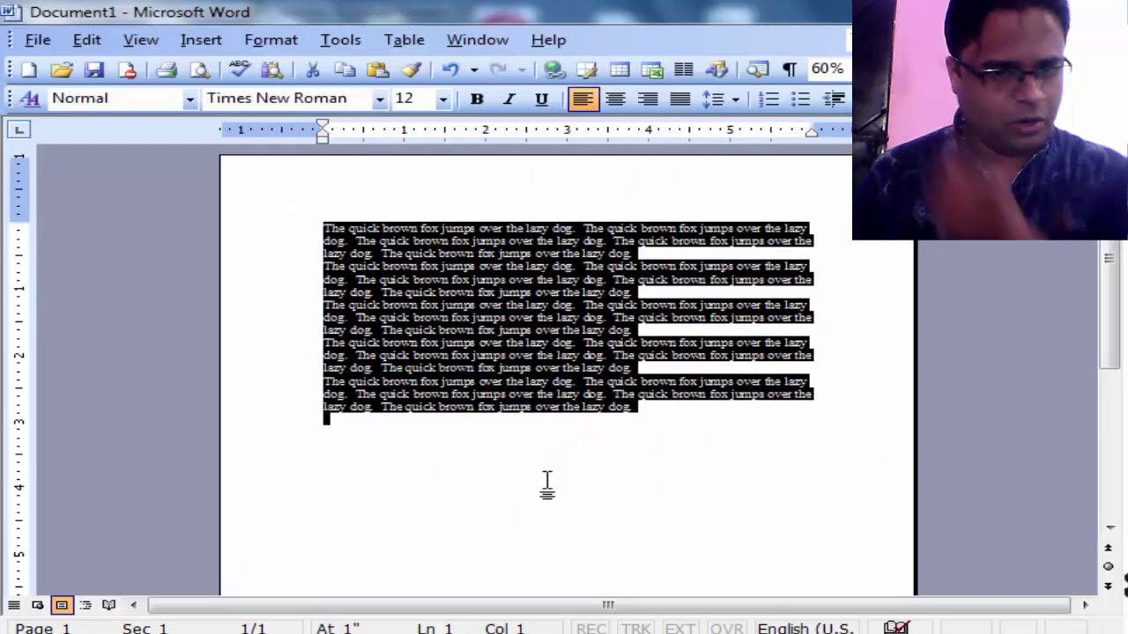
# - Apply the Two columns preset from Format > Columns: two equal 2.75" columns, 0.5" spacing
pyautogui.click(546, 484)
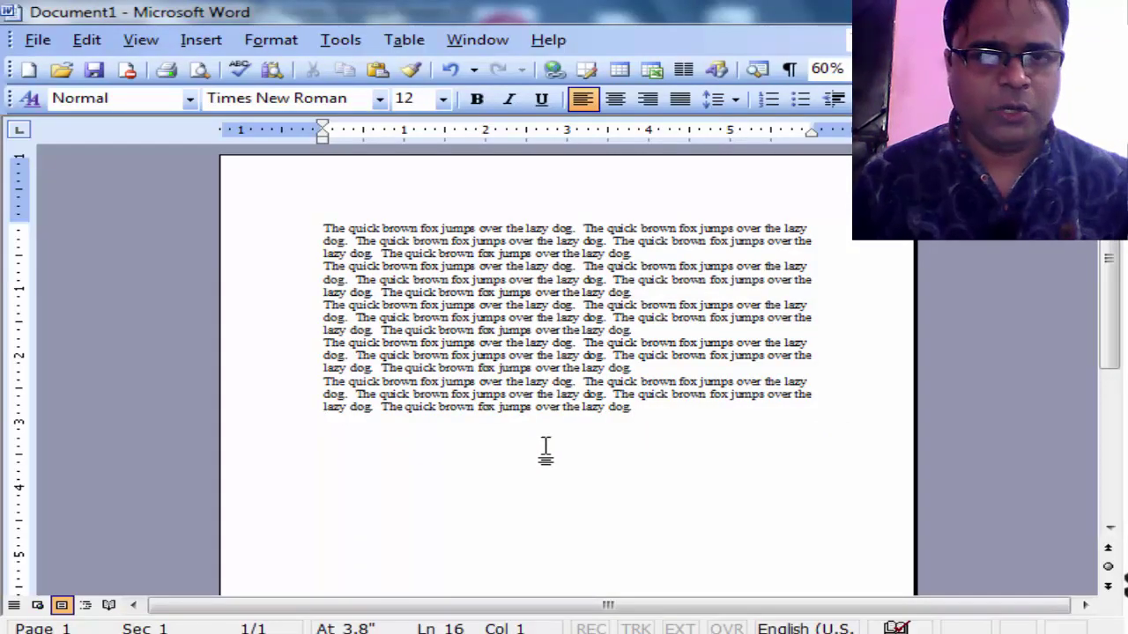
pyautogui.click(293, 39)
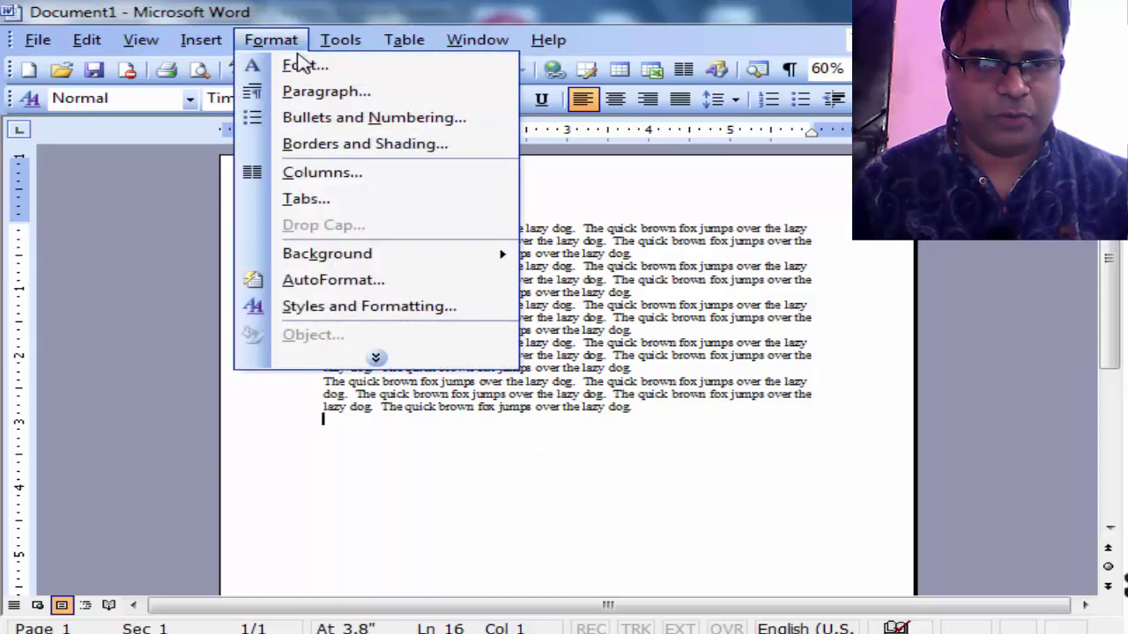
pyautogui.click(322, 173)
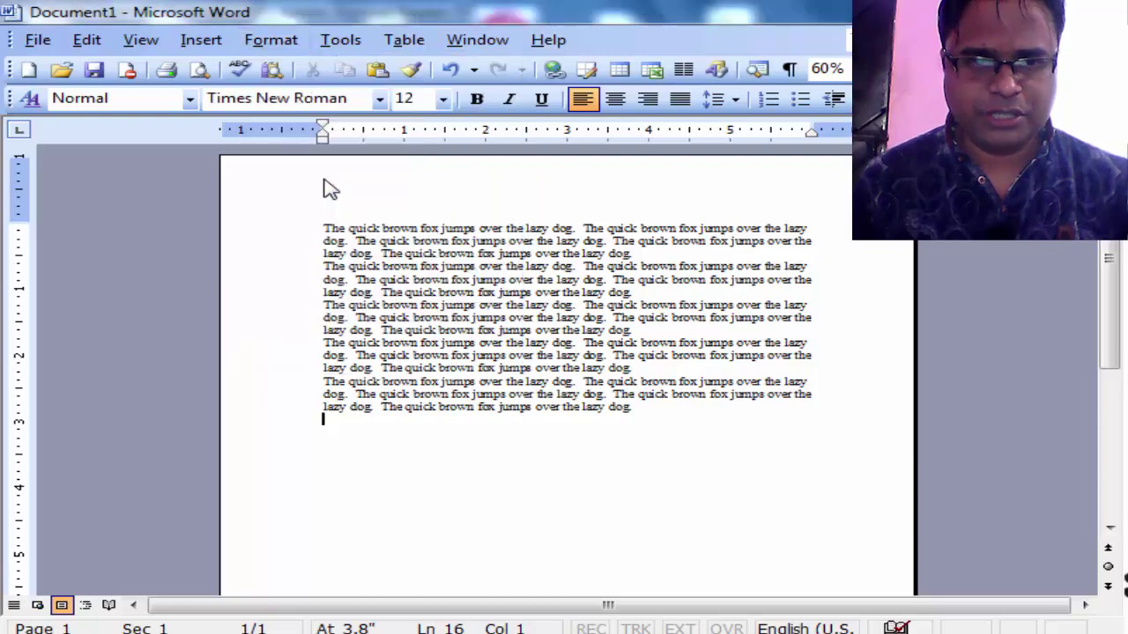
pyautogui.moveTo(504, 151)
pyautogui.mouseDown()
pyautogui.moveTo(344, 171)
pyautogui.moveTo(408, 177)
pyautogui.moveTo(396, 198)
pyautogui.moveTo(458, 209)
pyautogui.moveTo(390, 198)
pyautogui.mouseUp()
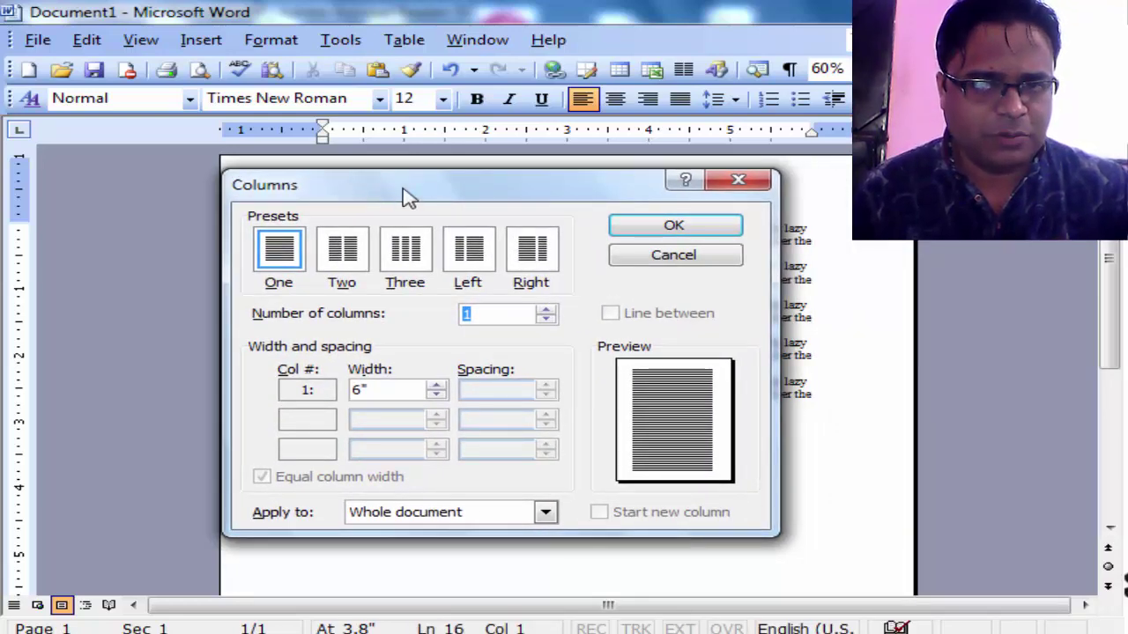
pyautogui.moveTo(408, 203)
pyautogui.mouseDown()
pyautogui.moveTo(445, 194)
pyautogui.moveTo(397, 187)
pyautogui.mouseUp()
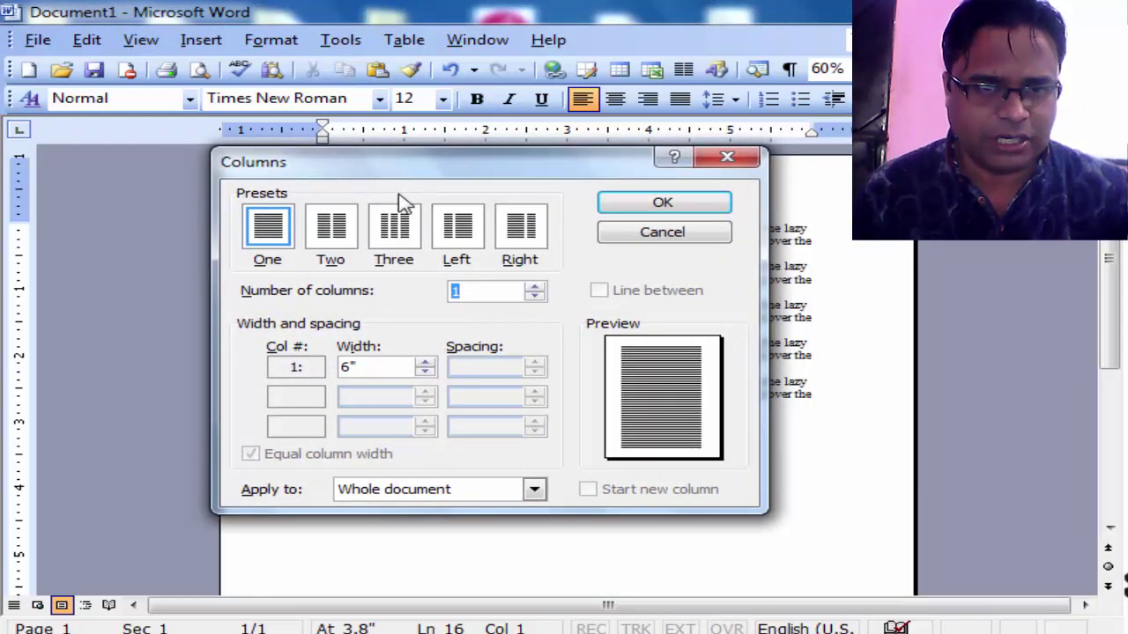
pyautogui.click(323, 243)
pyautogui.click(277, 243)
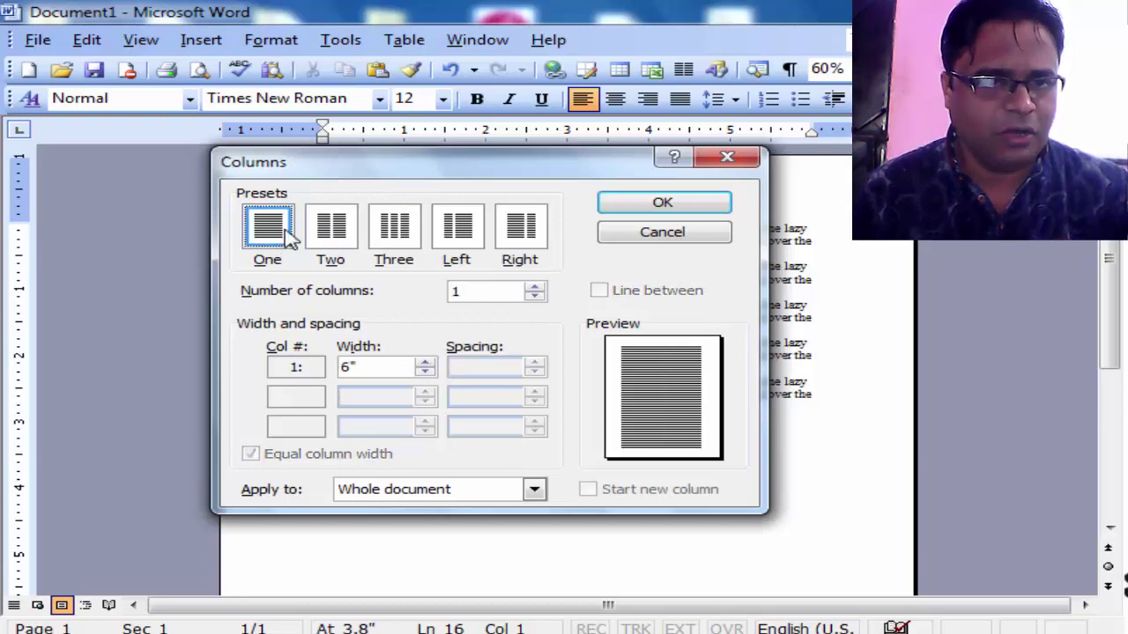
pyautogui.click(340, 242)
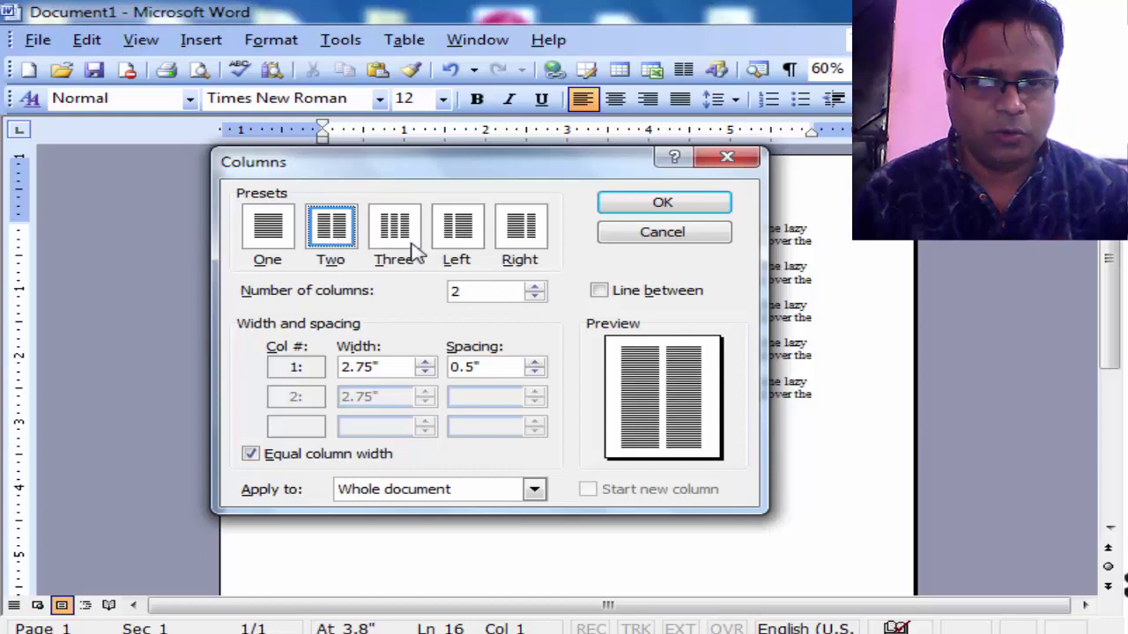
pyautogui.click(618, 208)
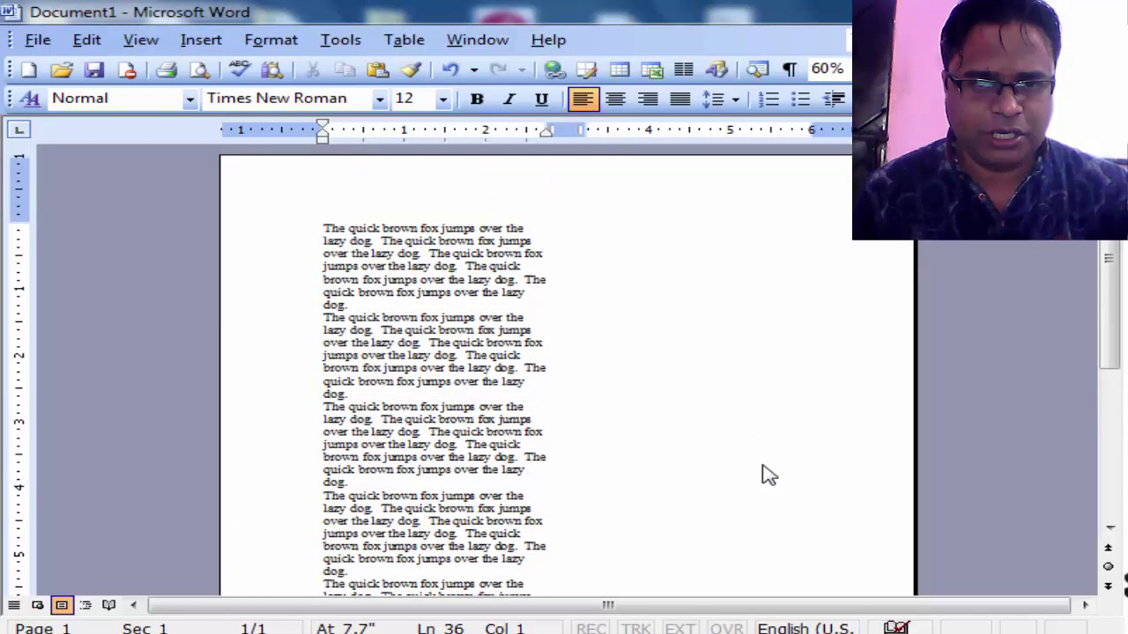
pyautogui.scroll(-5, 767, 474)
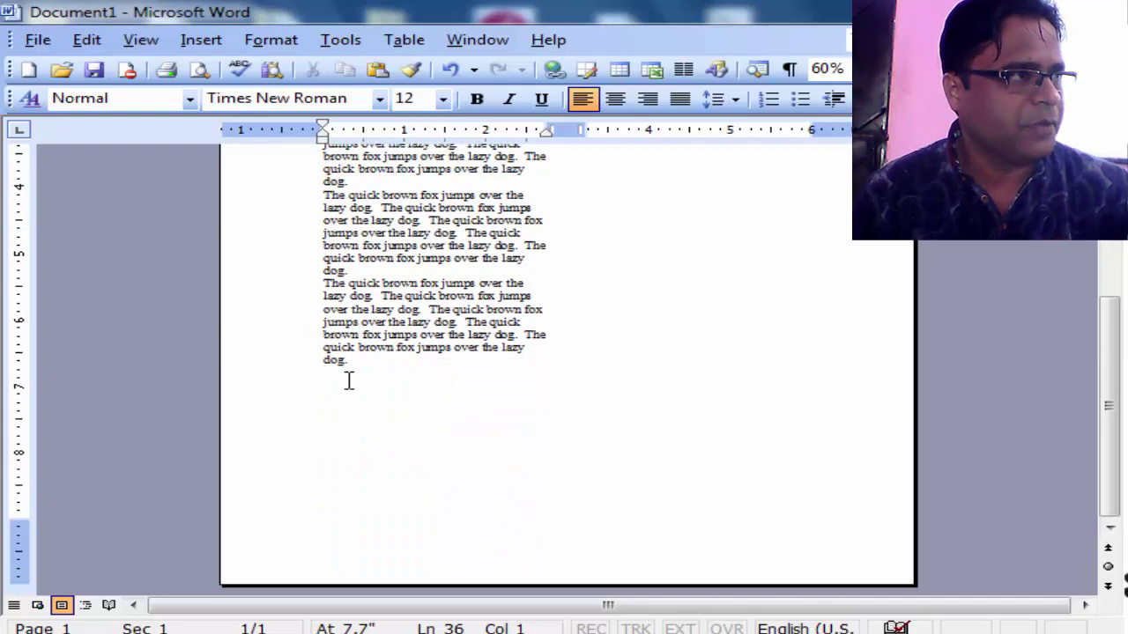
# - Review the two-column text, then revert it with Edit > Undo Columns
pyautogui.scroll(5, 805, 262)
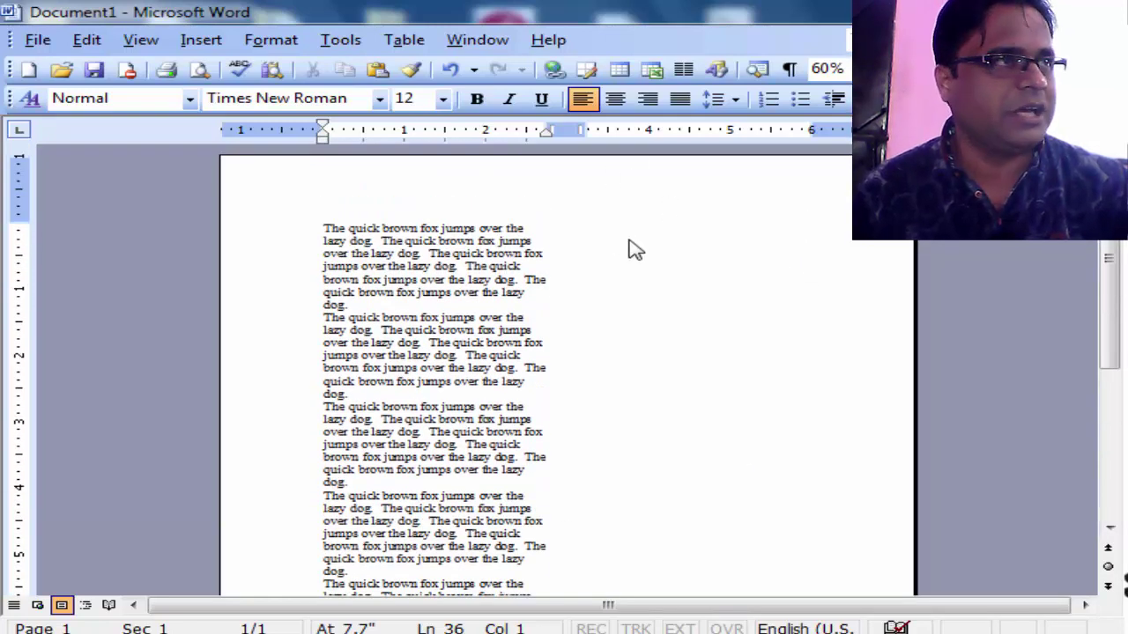
pyautogui.scroll(-5, 628, 255)
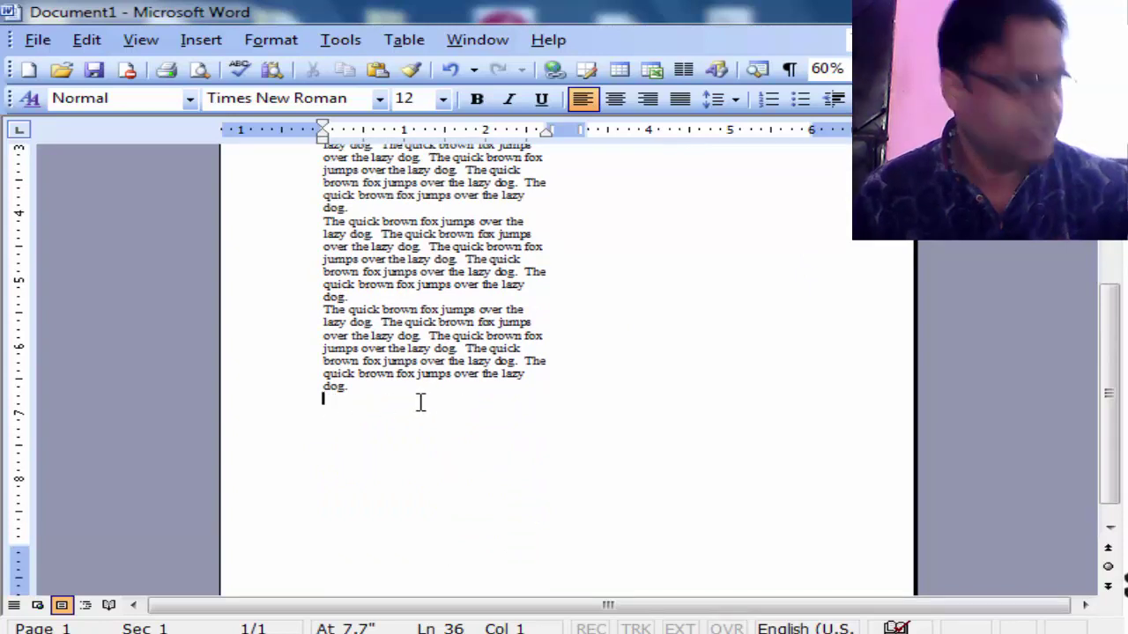
pyautogui.scroll(5, 374, 397)
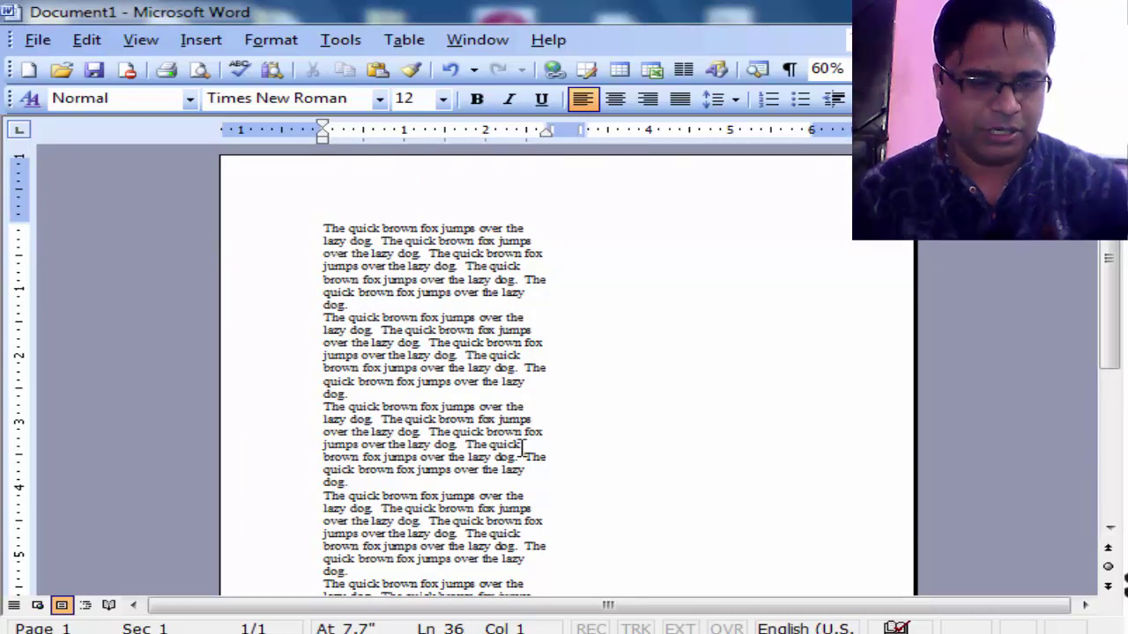
pyautogui.click(86, 39)
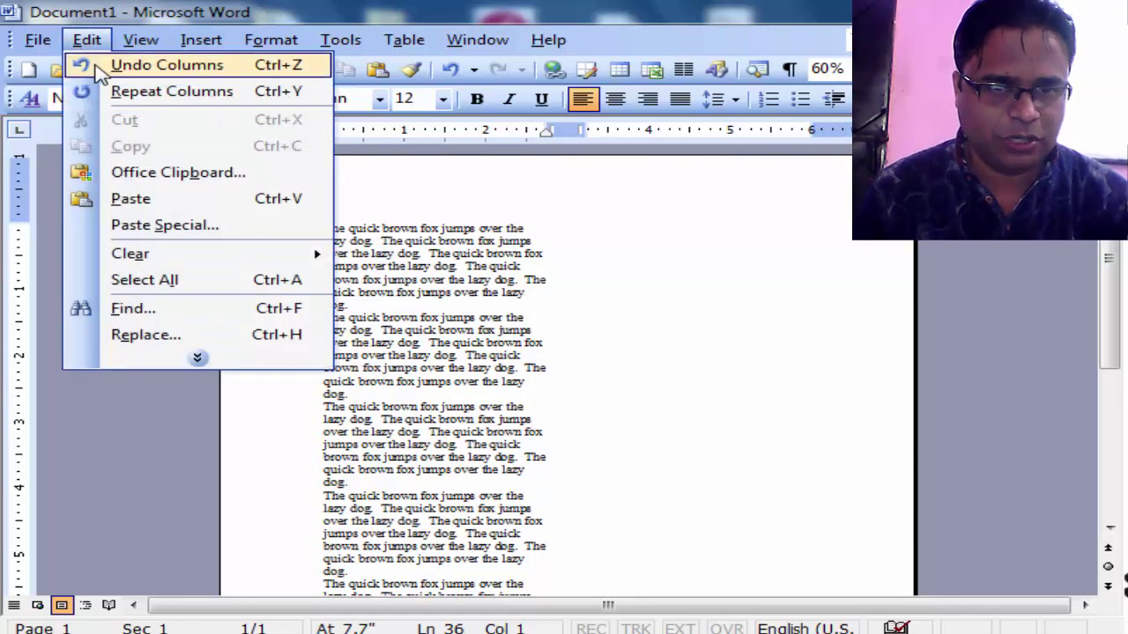
pyautogui.click(93, 69)
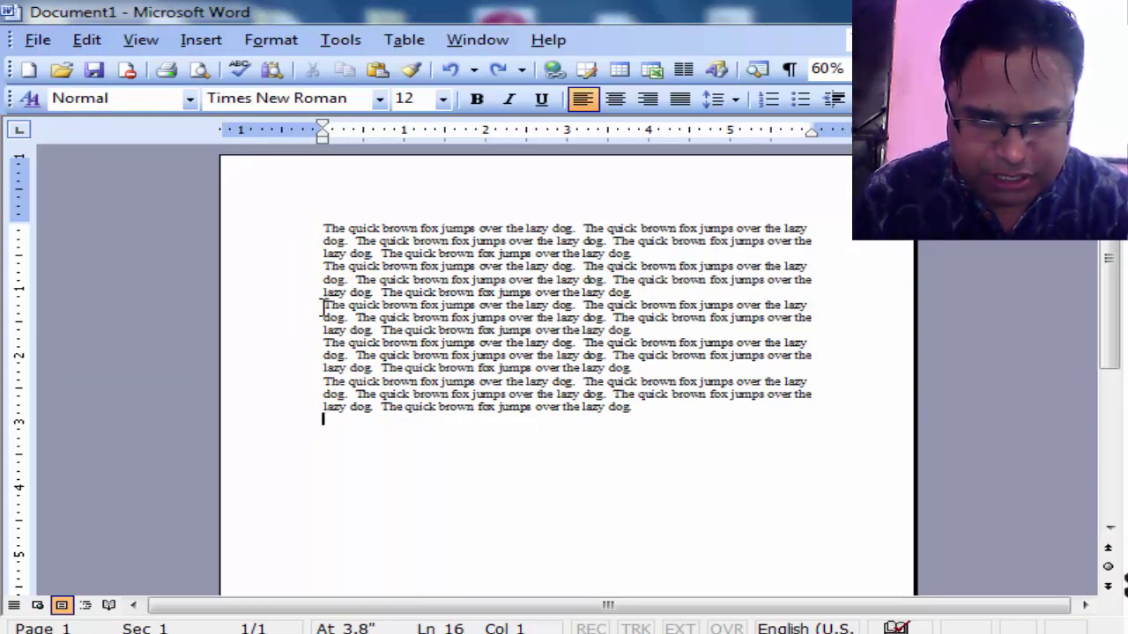
# - Color the third through fifth paragraphs red and place the cursor at the first red one
pyautogui.moveTo(322, 306); pyautogui.dragTo(680, 438)
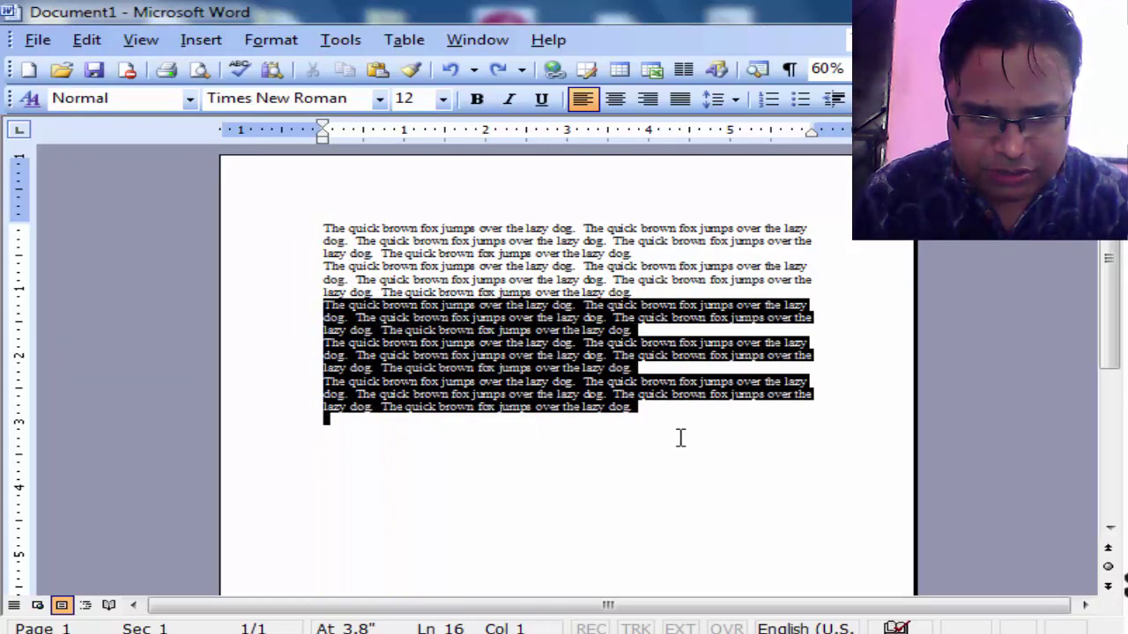
pyautogui.click(961, 98)
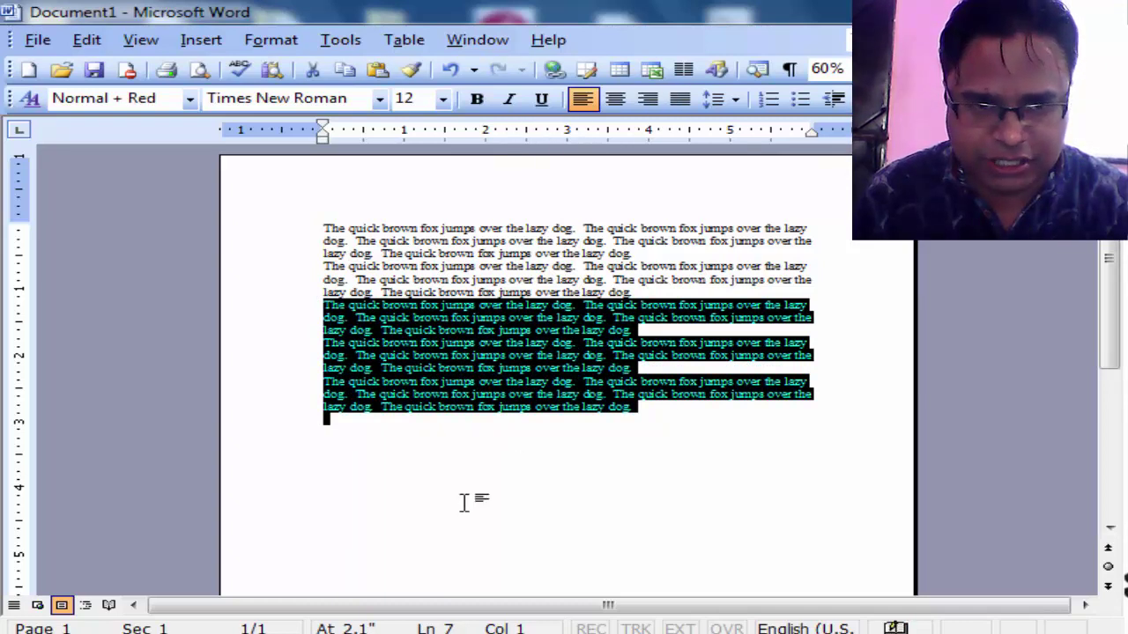
pyautogui.click(461, 498)
pyautogui.click(321, 305)
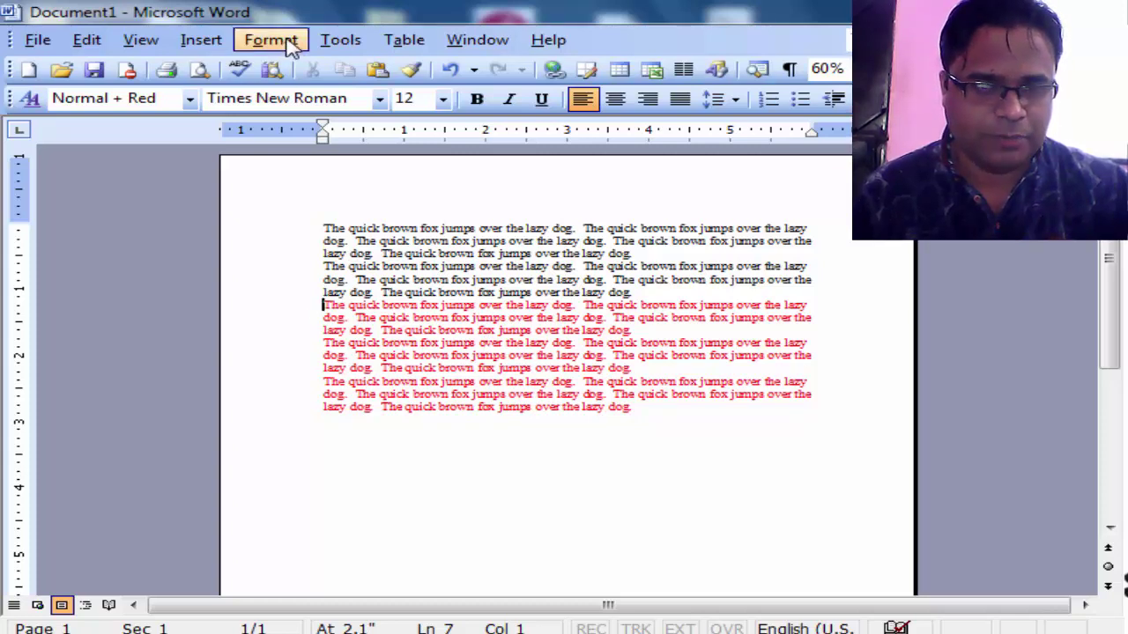
# - Apply the Two columns preset from Format > Columns and review the resulting layout
pyautogui.click(271, 40)
pyautogui.click(304, 172)
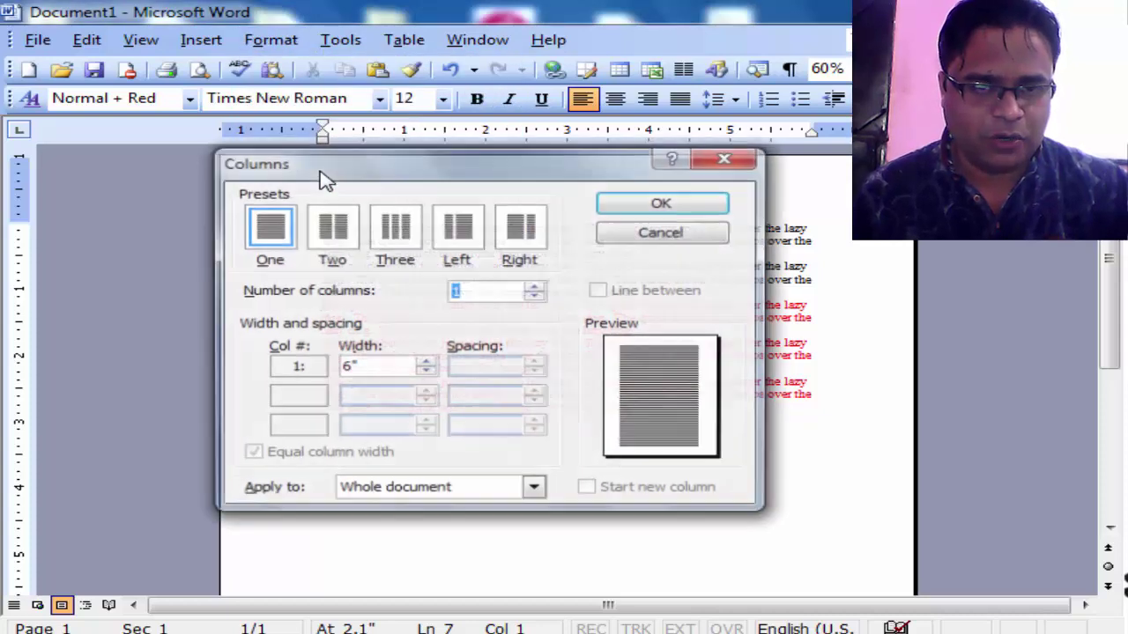
pyautogui.click(360, 240)
pyautogui.click(683, 212)
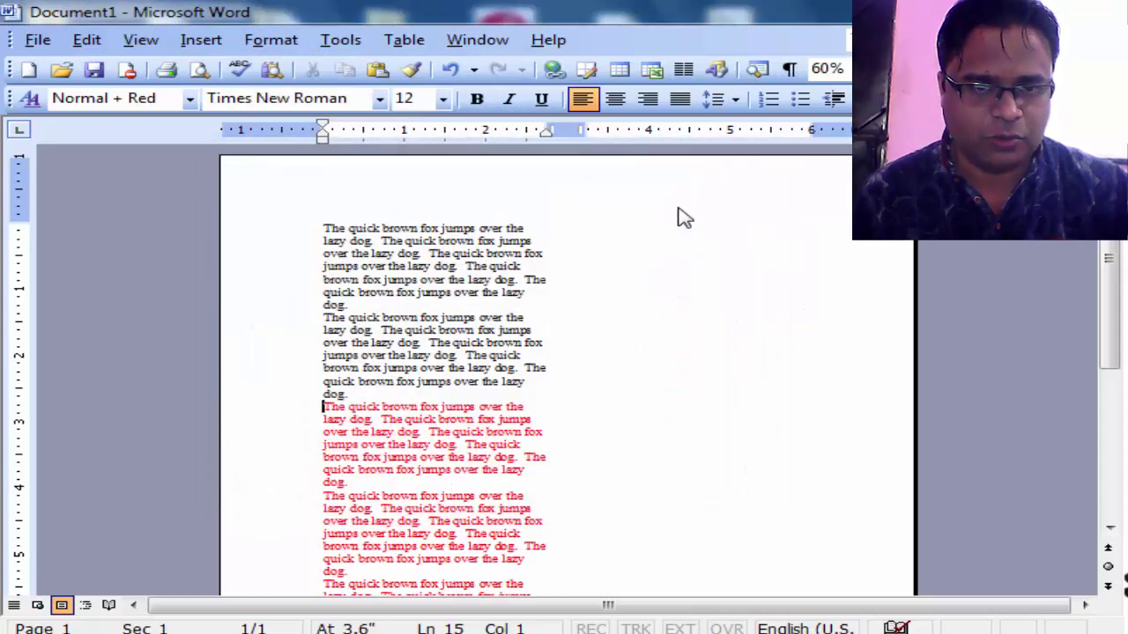
pyautogui.scroll(-1, 629, 496)
pyautogui.scroll(-2, 629, 496)
pyautogui.scroll(3, 633, 496)
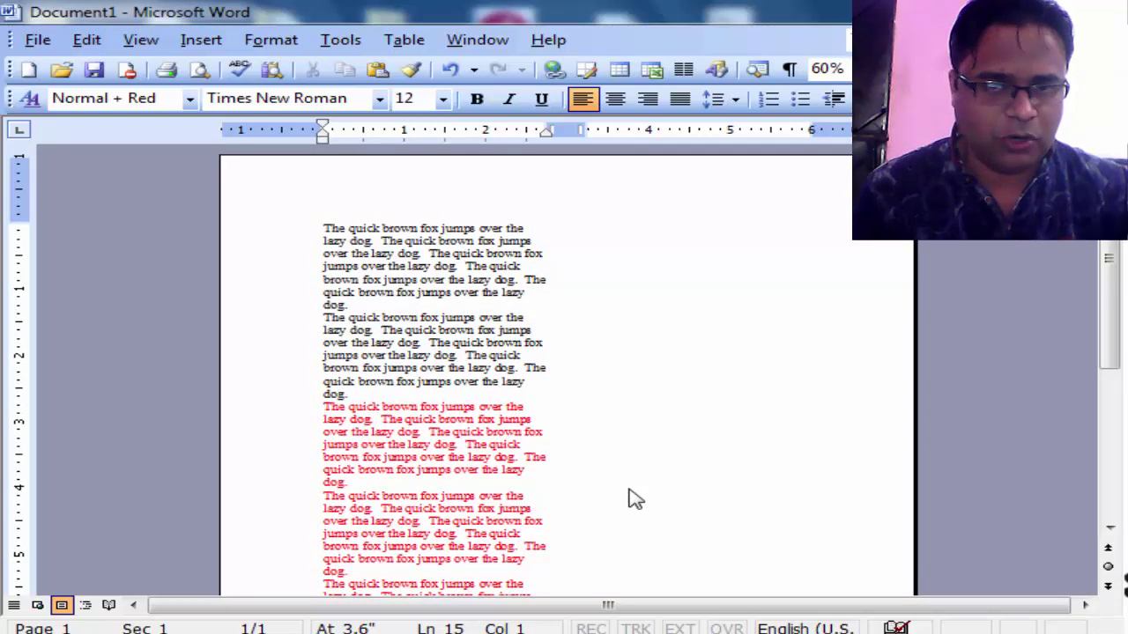
pyautogui.scroll(-3, 629, 496)
pyautogui.scroll(-1, 640, 511)
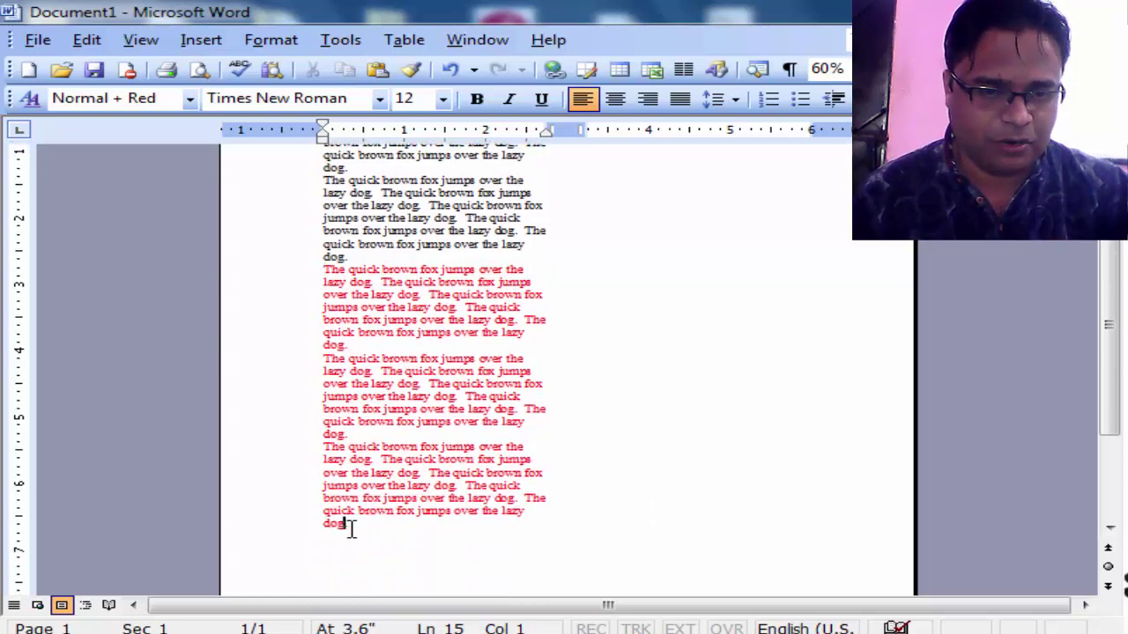
pyautogui.scroll(-2, 696, 568)
pyautogui.scroll(-3, 697, 564)
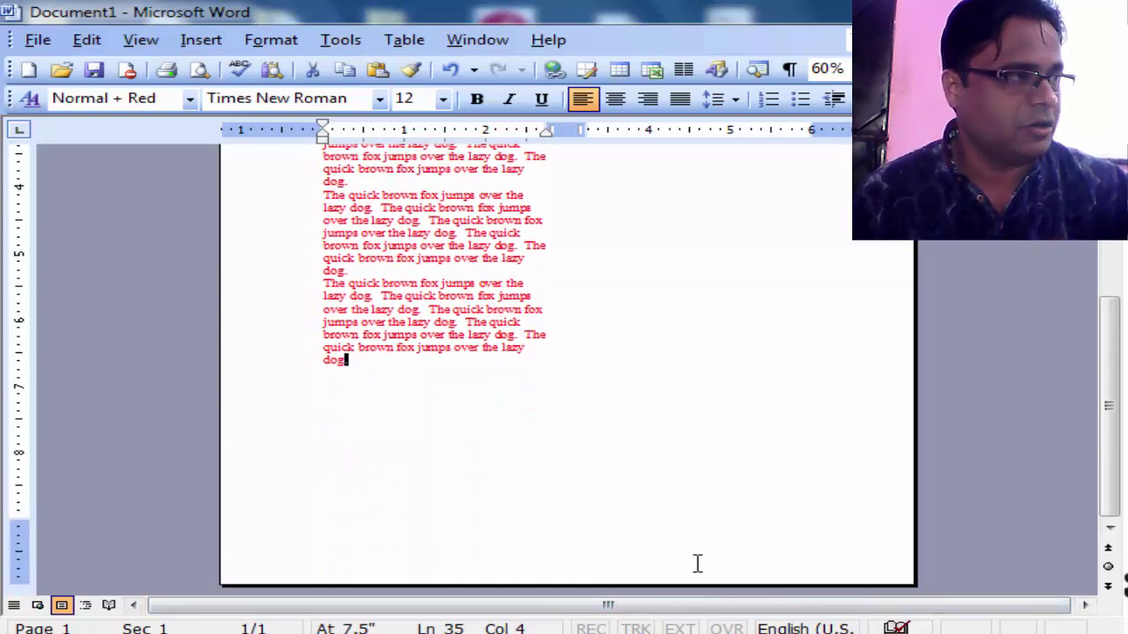
pyautogui.scroll(9, 697, 563)
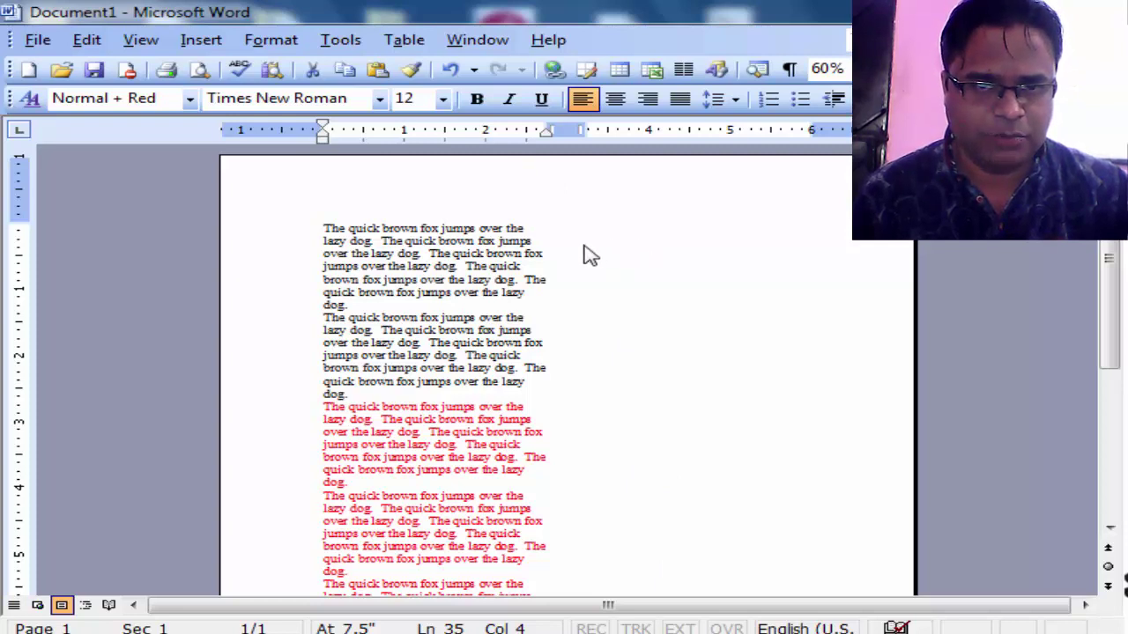
pyautogui.scroll(-10, 593, 395)
pyautogui.scroll(10, 597, 399)
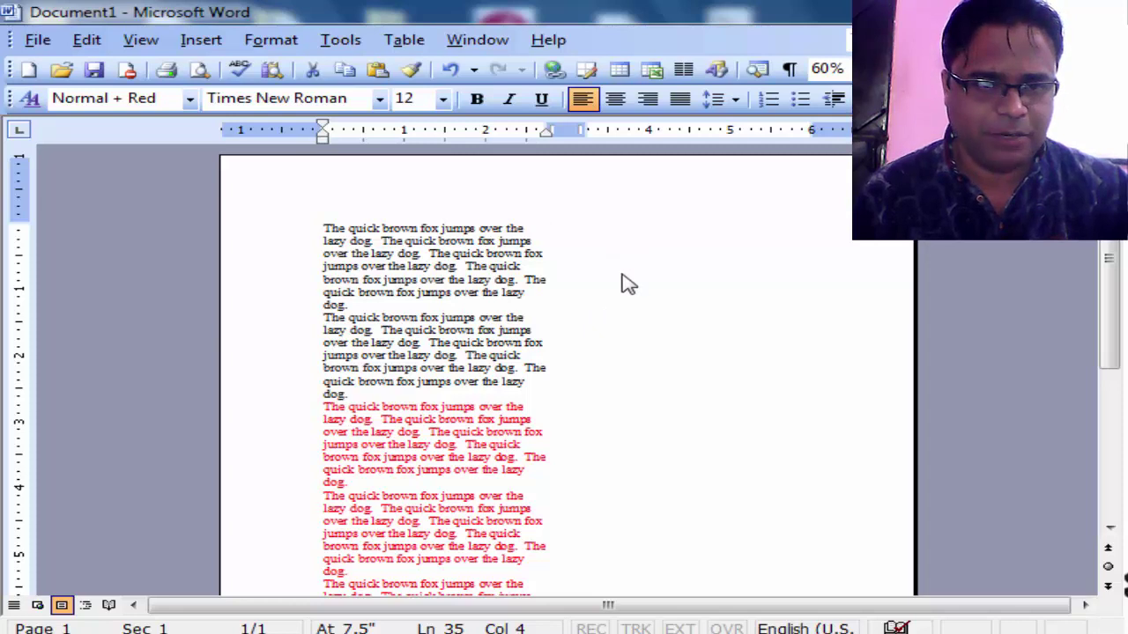
pyautogui.scroll(-5, 547, 308)
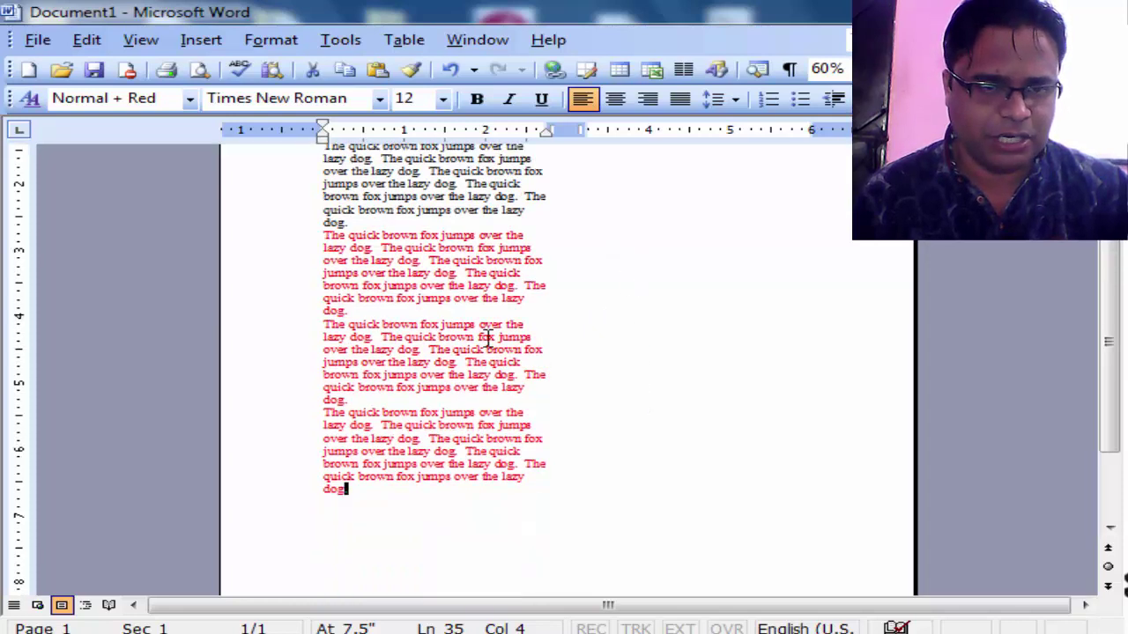
# - Insert a column break at the end of the text via Insert > Break
pyautogui.click(201, 39)
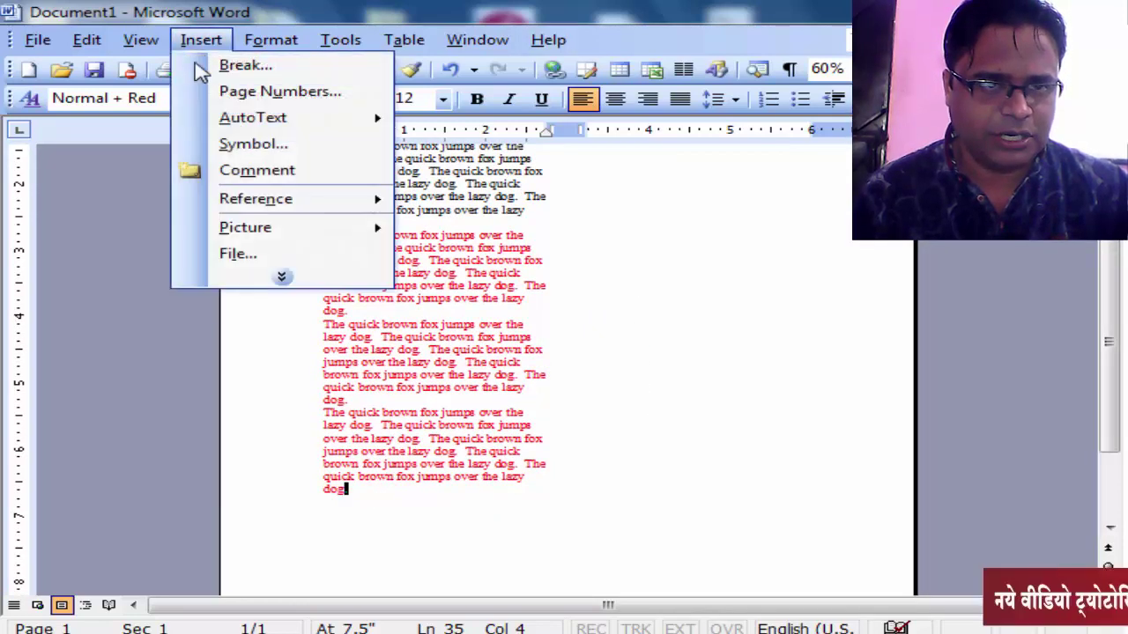
pyautogui.click(201, 63)
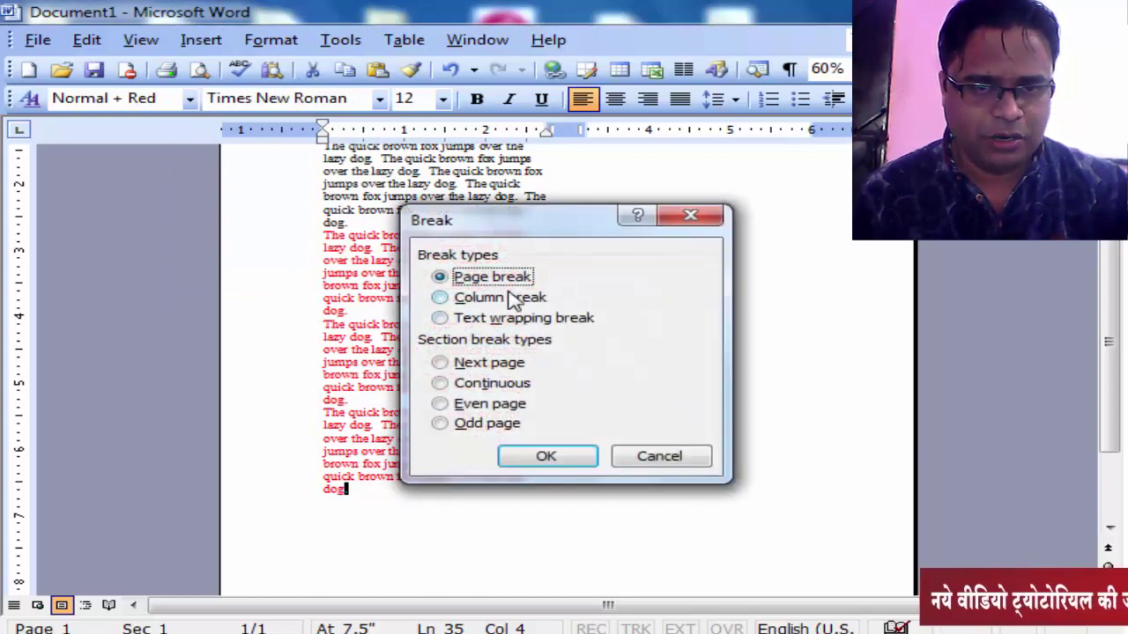
pyautogui.click(445, 300)
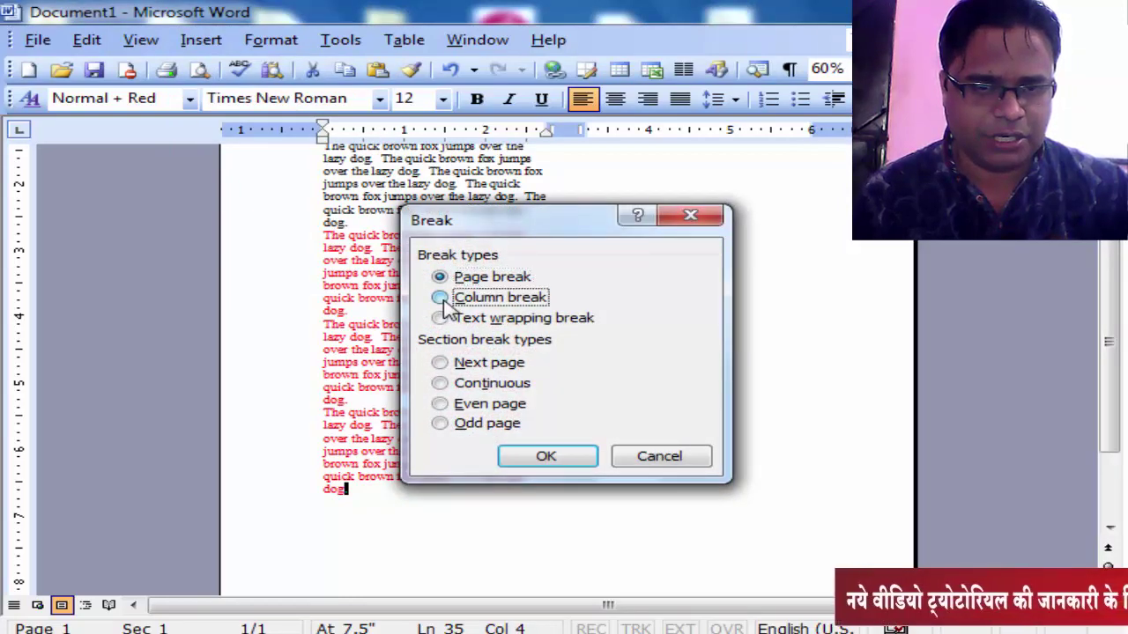
pyautogui.click(548, 456)
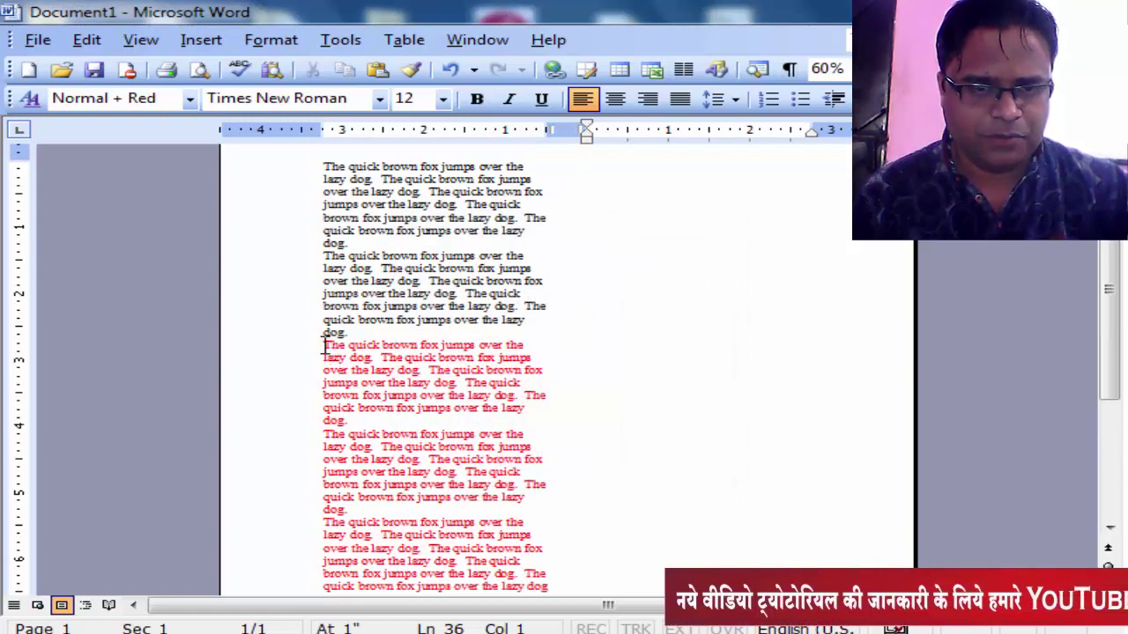
# - Place the cursor at the top of the second column and type the test word 'gdfgf'
pyautogui.click(324, 346)
pyautogui.scroll(2, 598, 408)
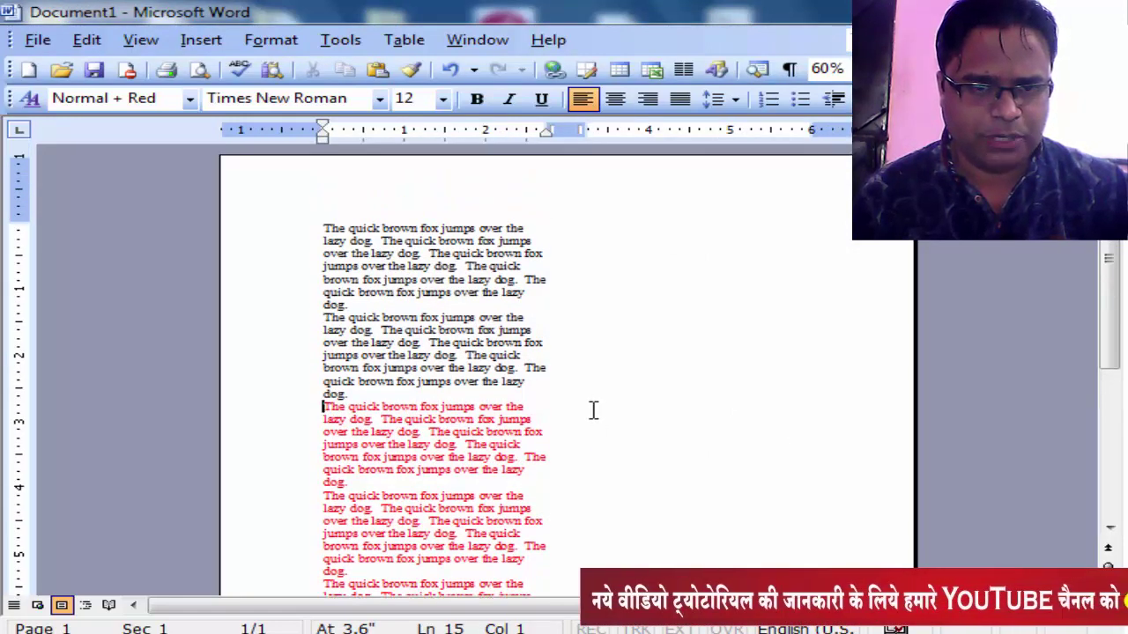
pyautogui.click(617, 241)
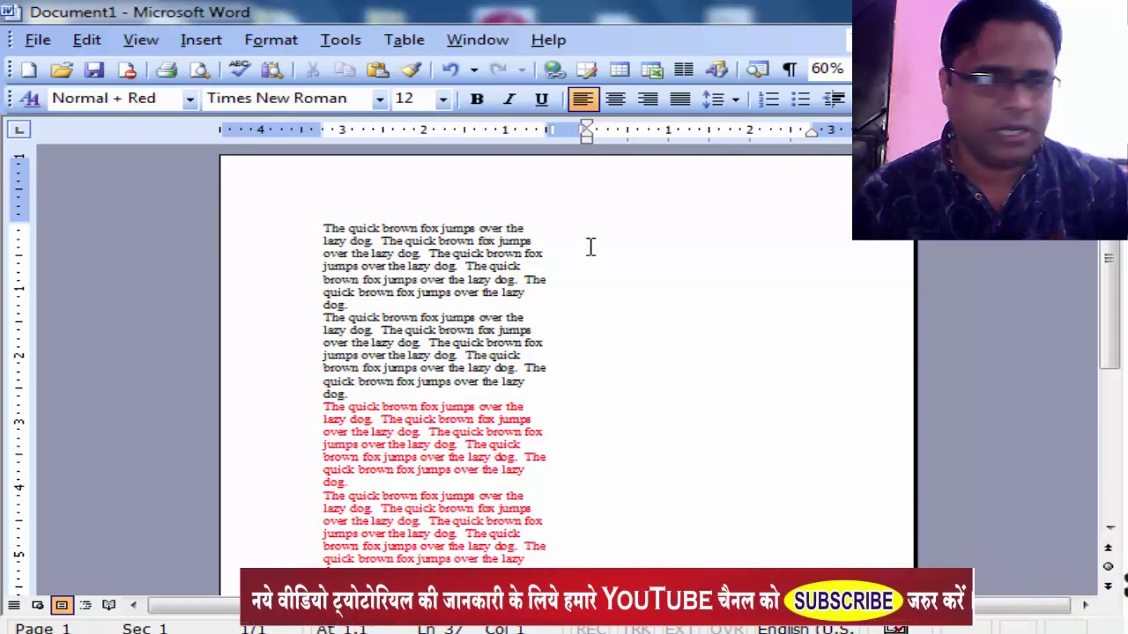
pyautogui.scroll(-5, 586, 273)
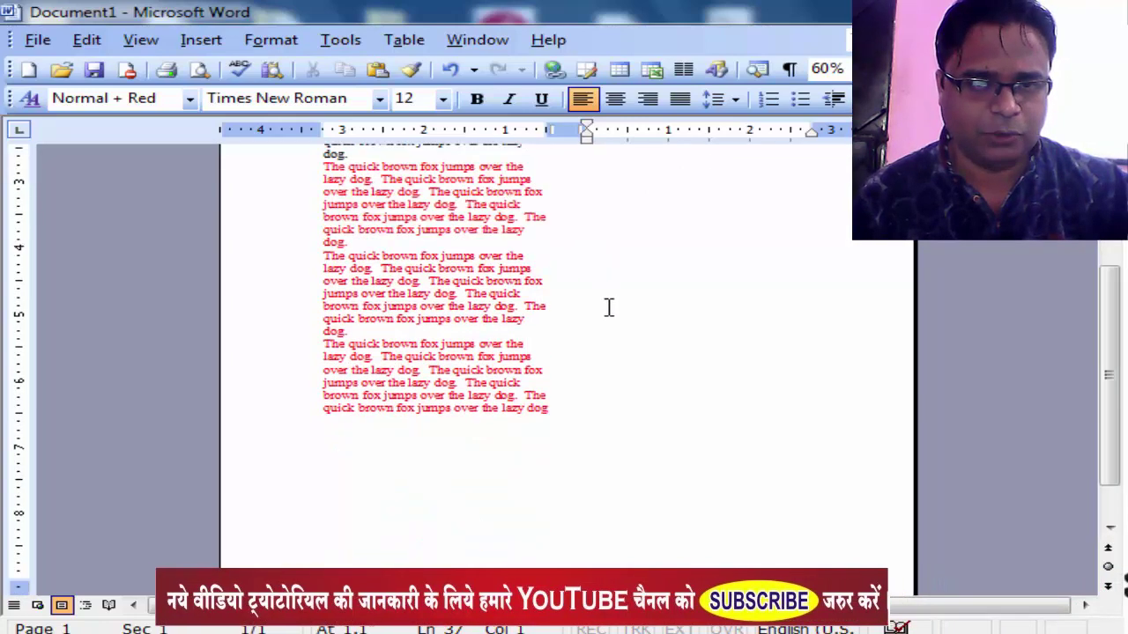
pyautogui.scroll(5, 581, 291)
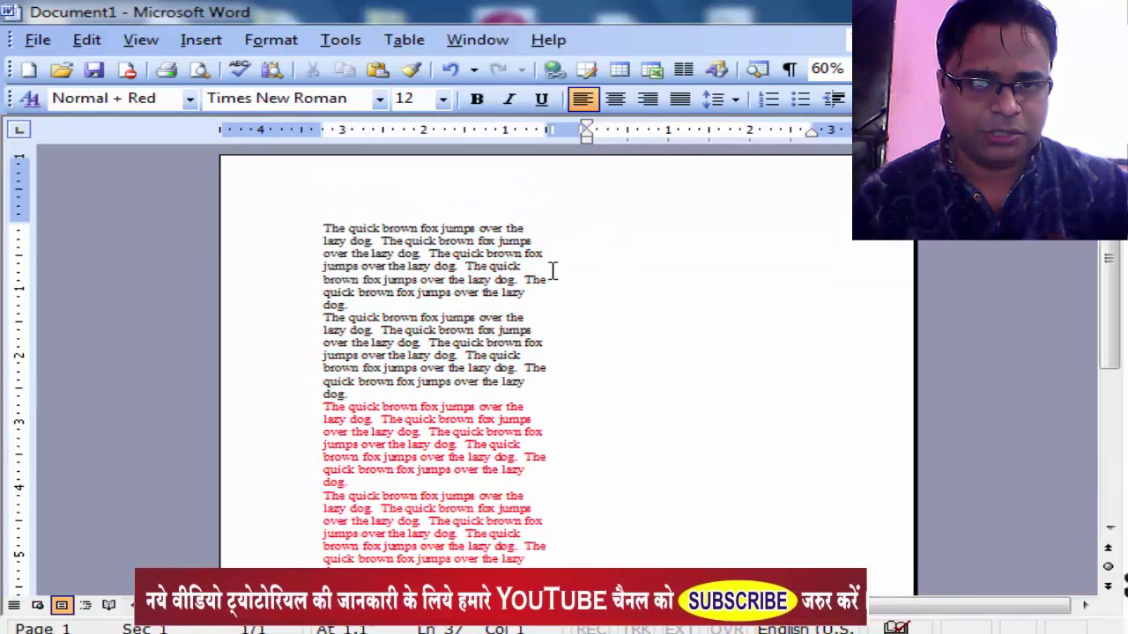
pyautogui.click(587, 229)
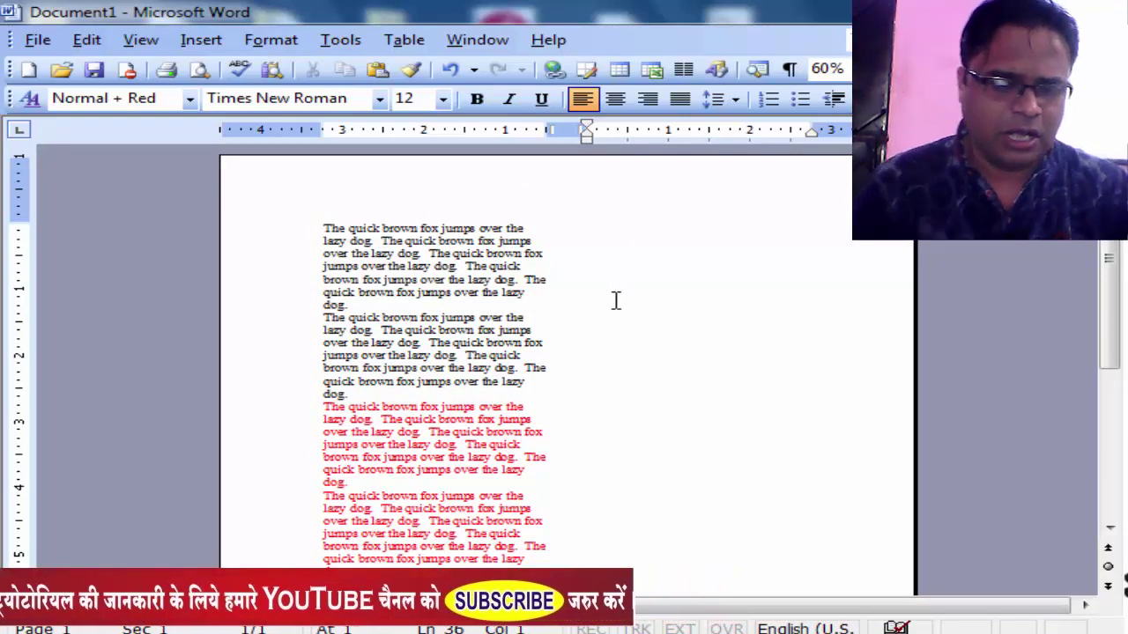
pyautogui.write('gdfgf')
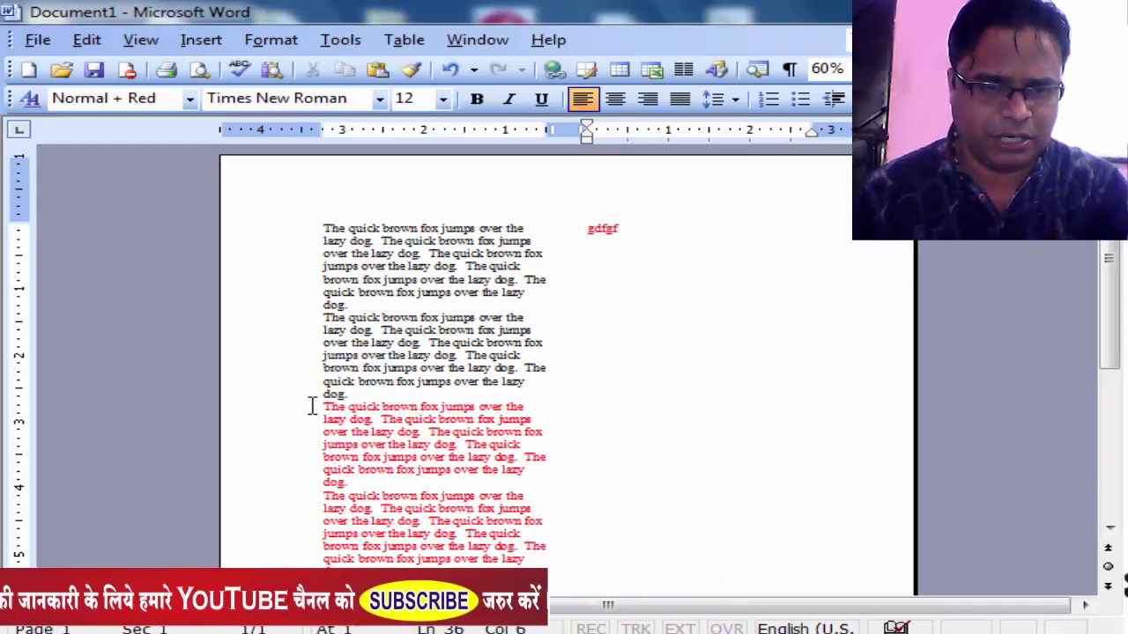
# - Cut the red paragraphs, leave one blank line after the black text, and open Print Preview
pyautogui.moveTo(312, 403)
pyautogui.mouseDown()
pyautogui.moveTo(392, 548)
pyautogui.moveTo(415, 423)
pyautogui.mouseUp()
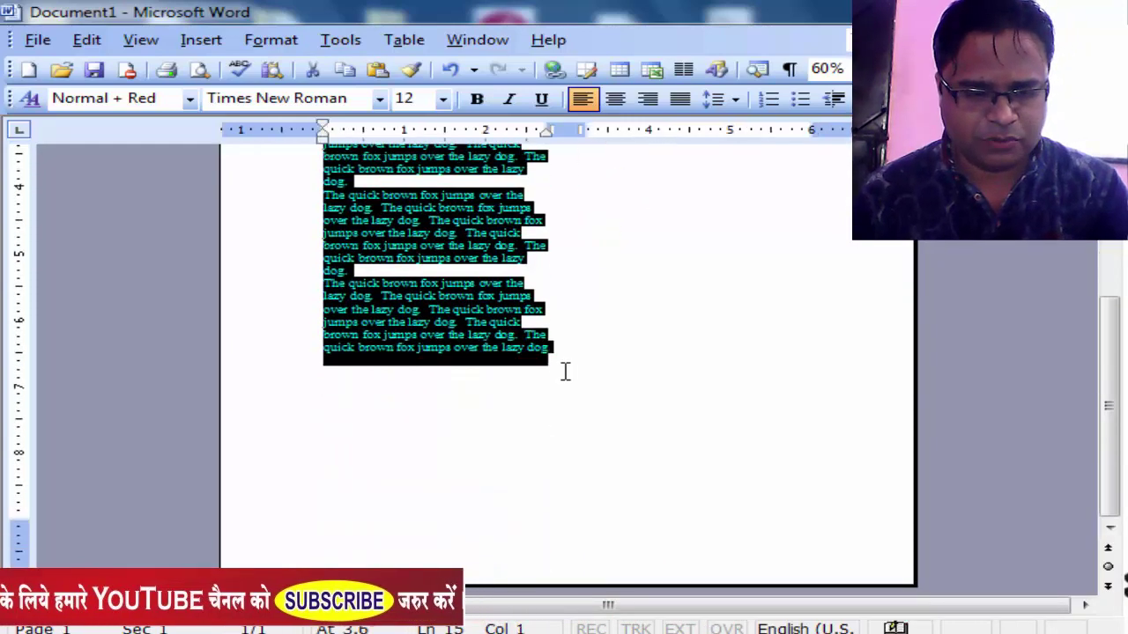
pyautogui.press('Delete')
pyautogui.scroll(5, 568, 377)
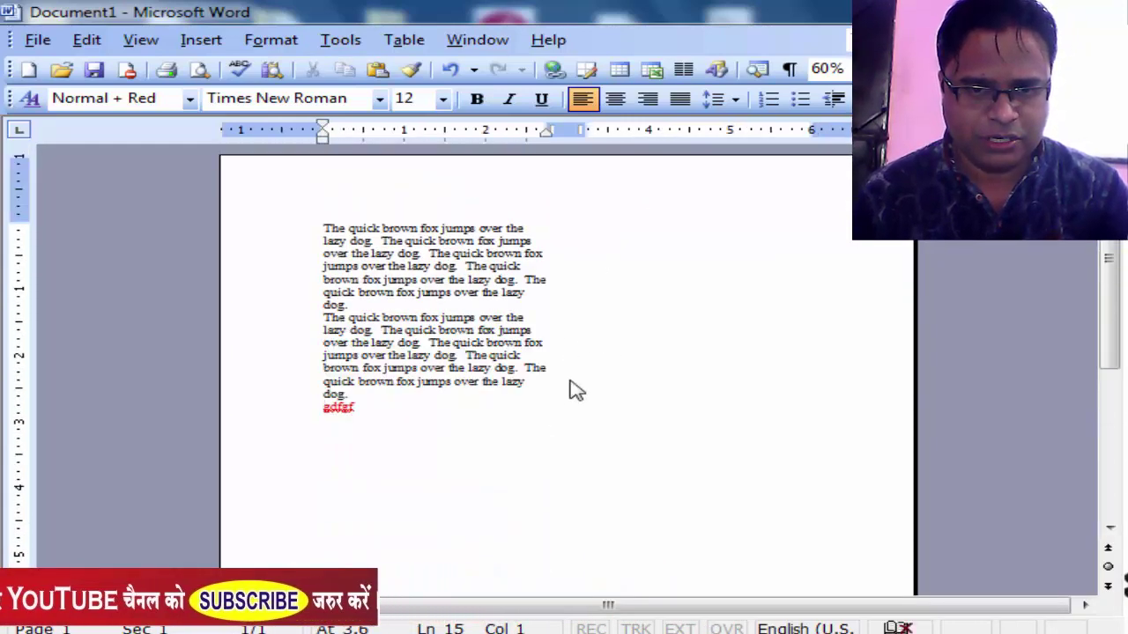
pyautogui.click(358, 394)
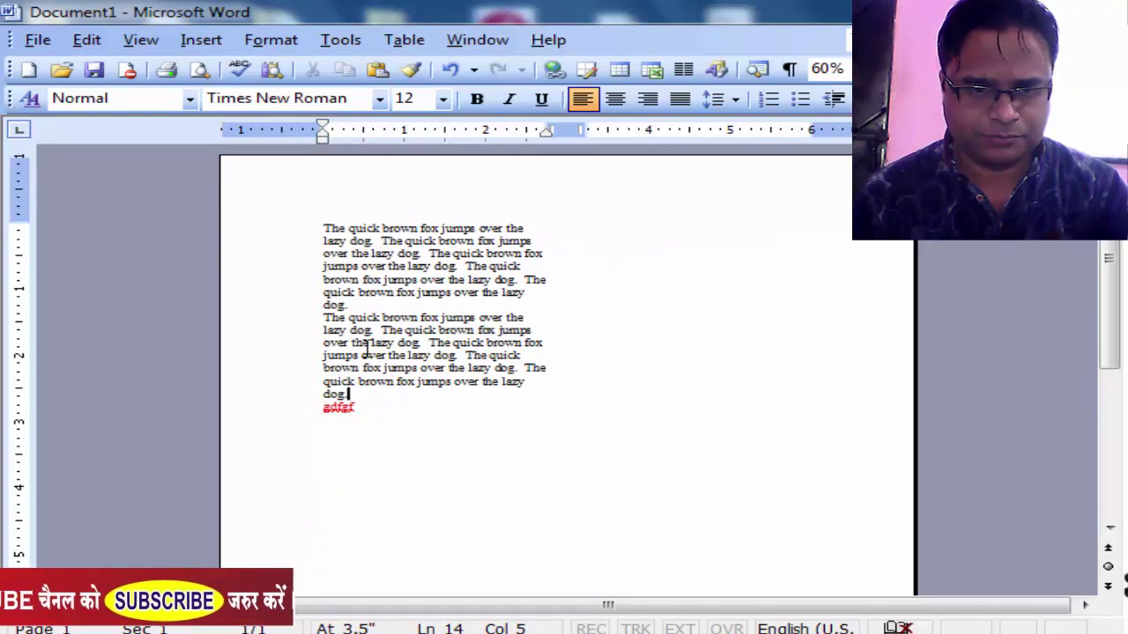
pyautogui.press('Return')
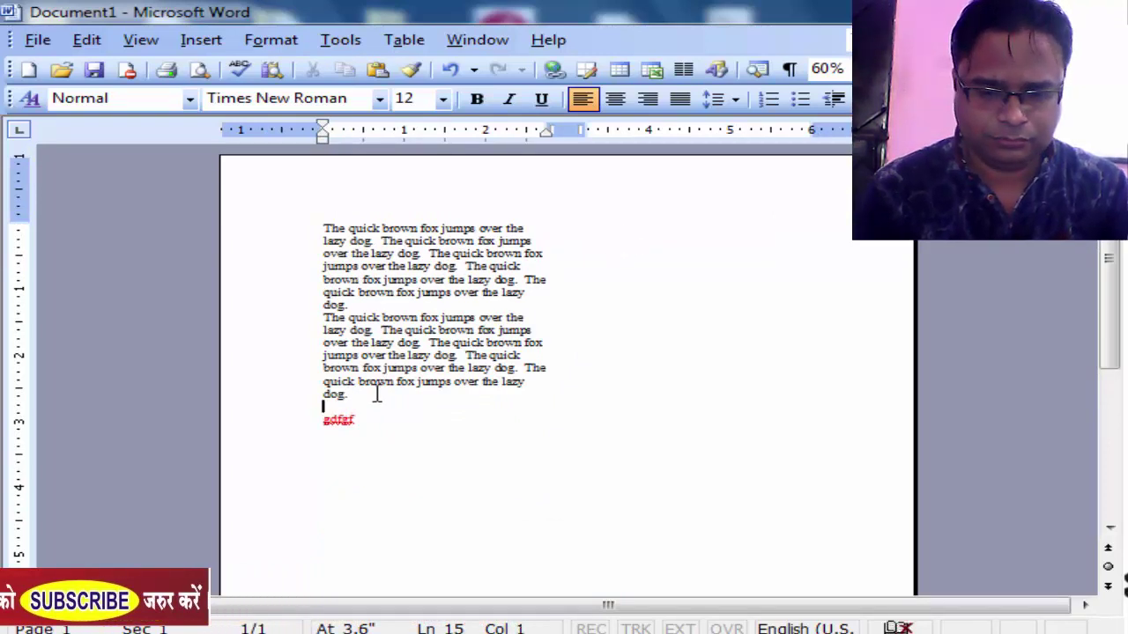
pyautogui.hotkey('ctrl', 'Return')
pyautogui.hotkey('ctrl', 'z')
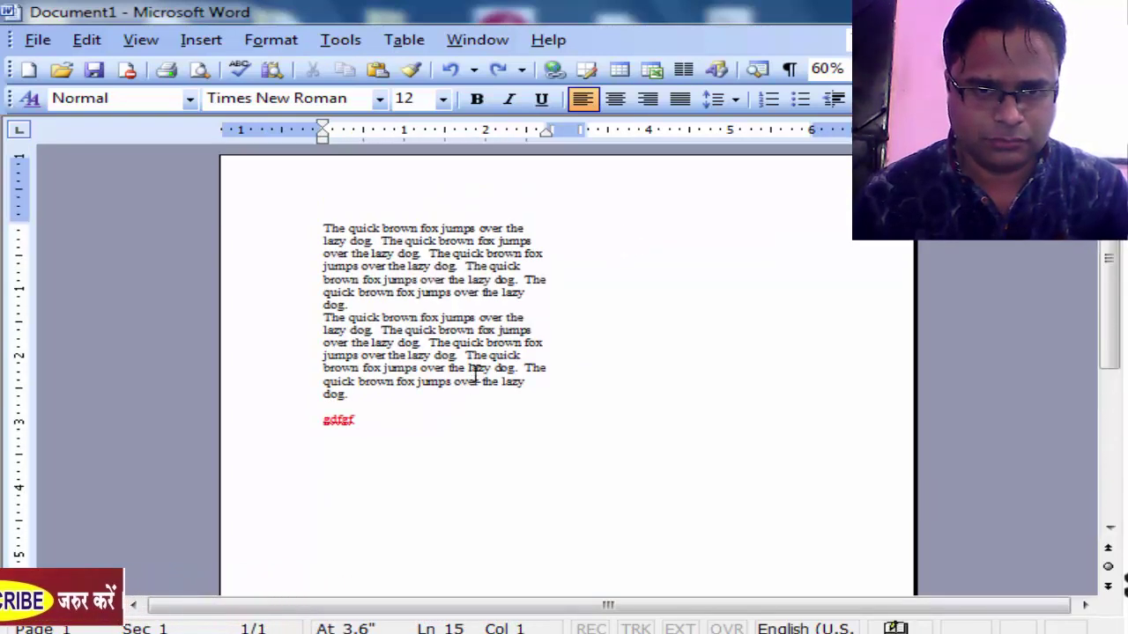
pyautogui.click(443, 393)
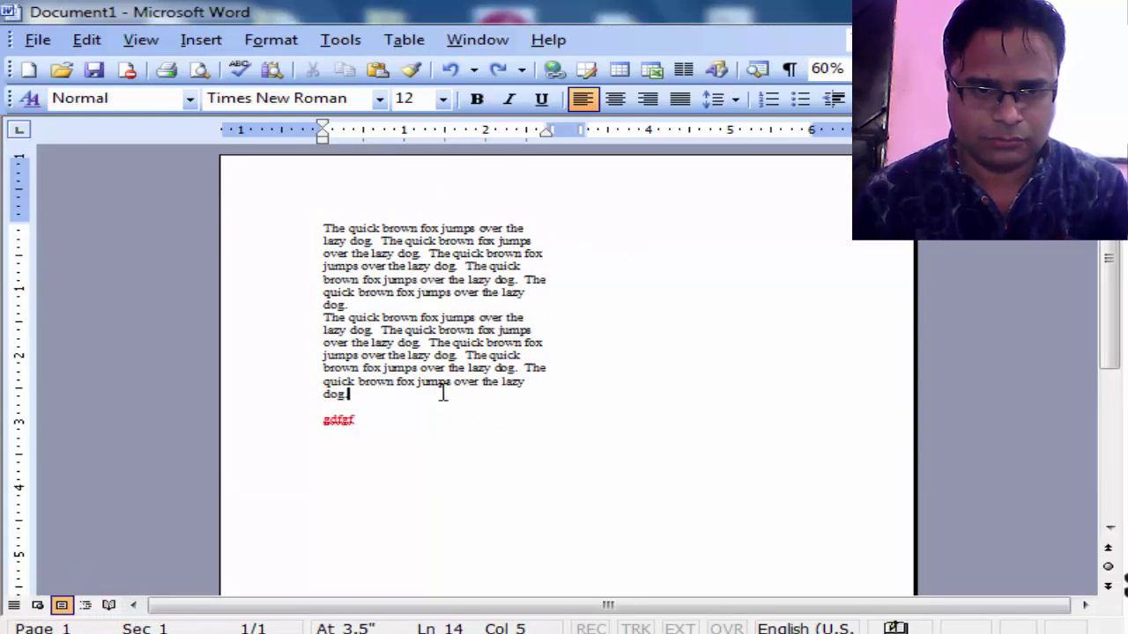
pyautogui.click(200, 69)
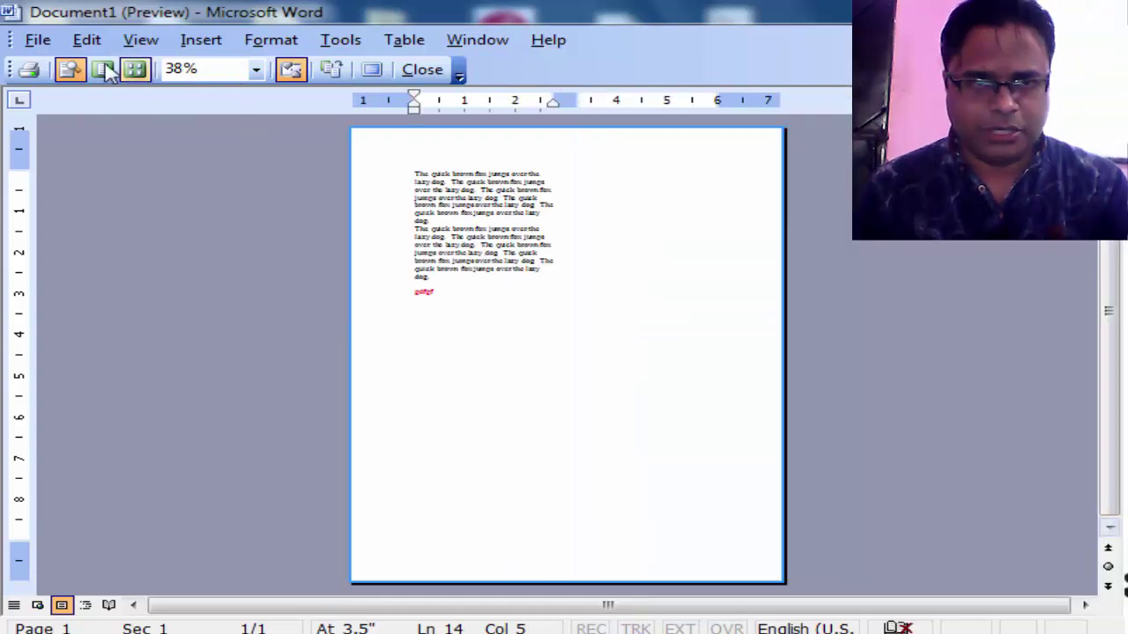
# - Leave Print Preview, insert a column break after the black text, and paste the red paragraphs there
pyautogui.click(195, 40)
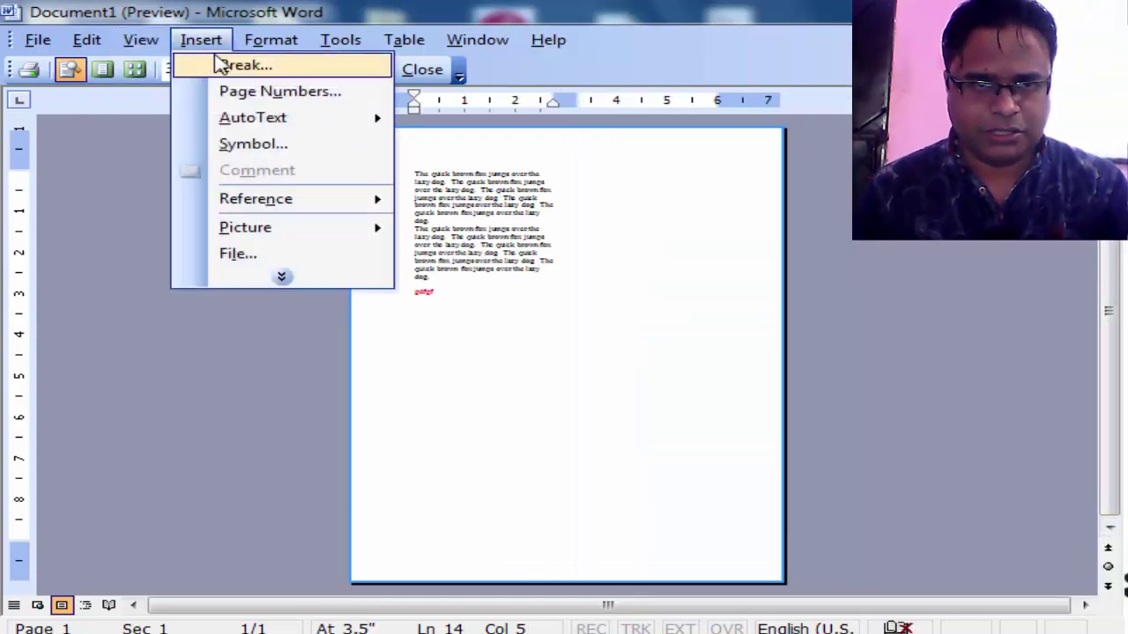
pyautogui.click(423, 71)
pyautogui.click(201, 40)
pyautogui.click(242, 63)
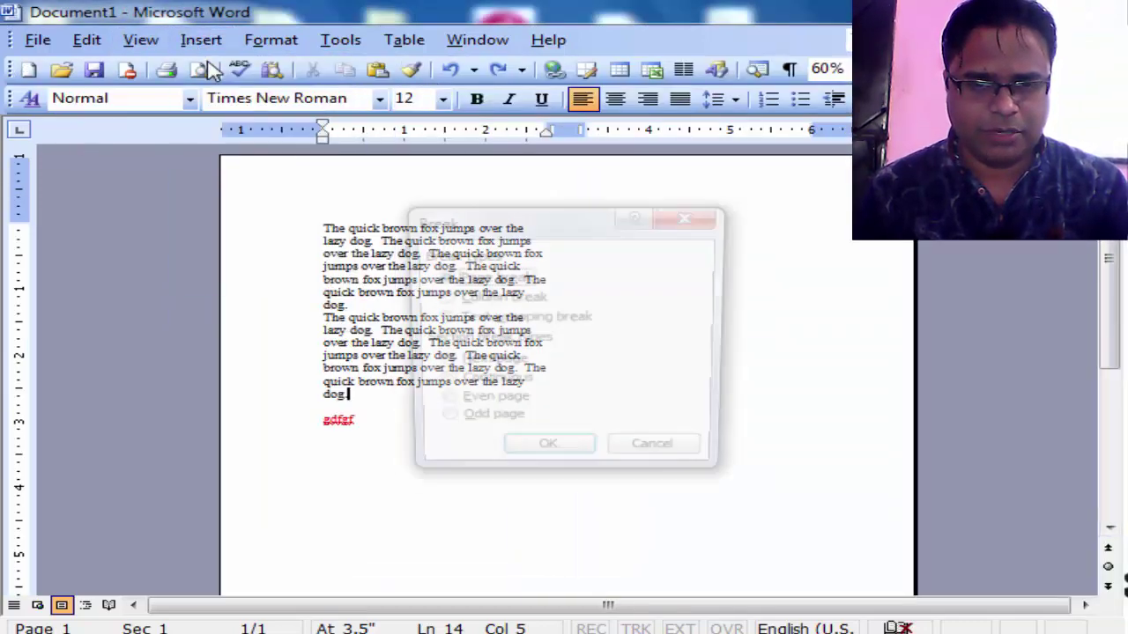
pyautogui.click(456, 302)
pyautogui.click(546, 455)
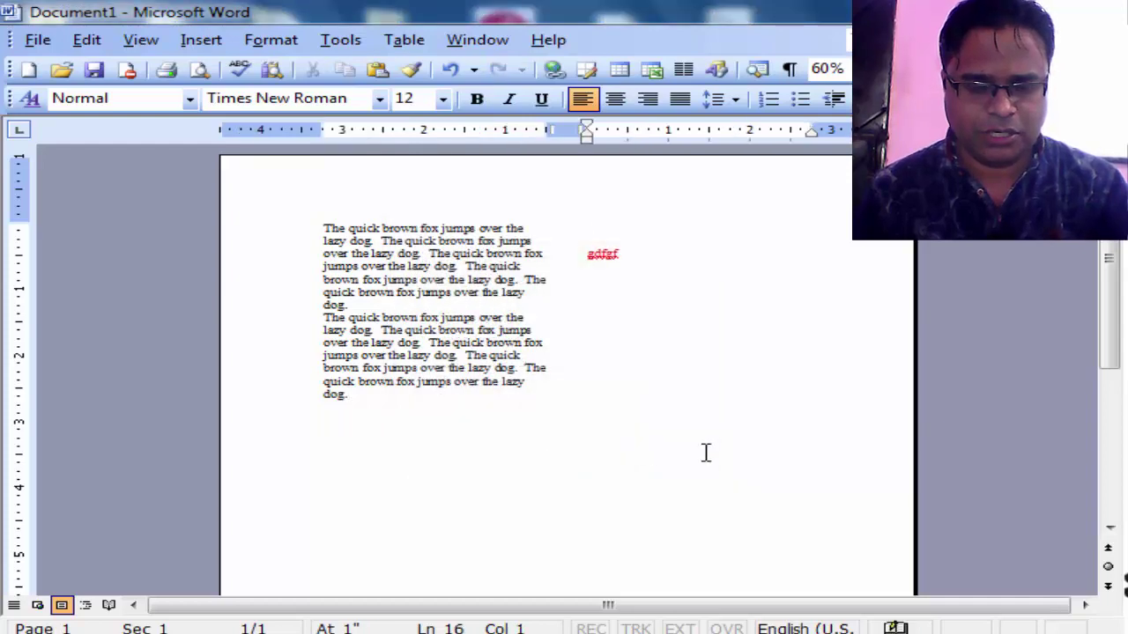
pyautogui.hotkey('ctrl', 'v')
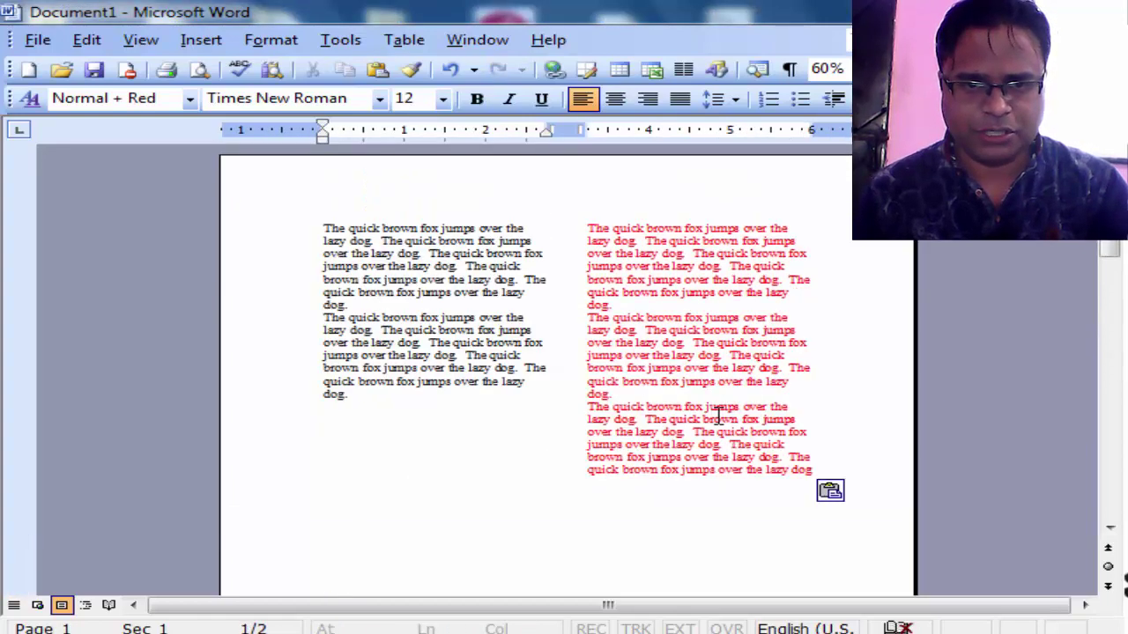
pyautogui.click(447, 397)
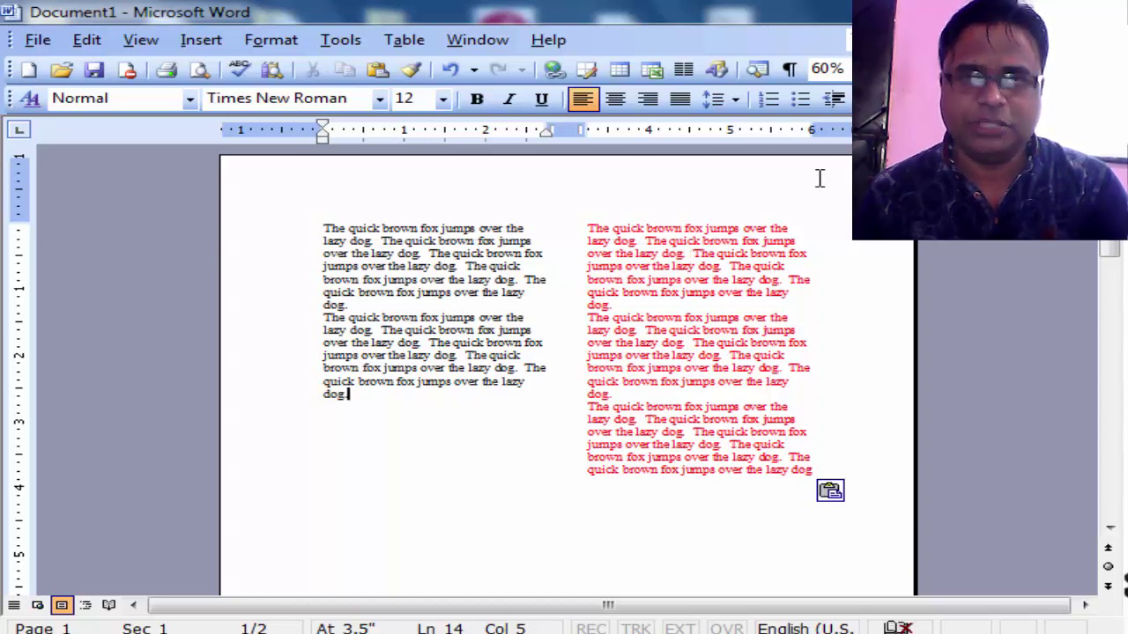
# - Create a new blank document and set it to three equal 1.67" columns with 0.5" spacing
pyautogui.click(30, 76)
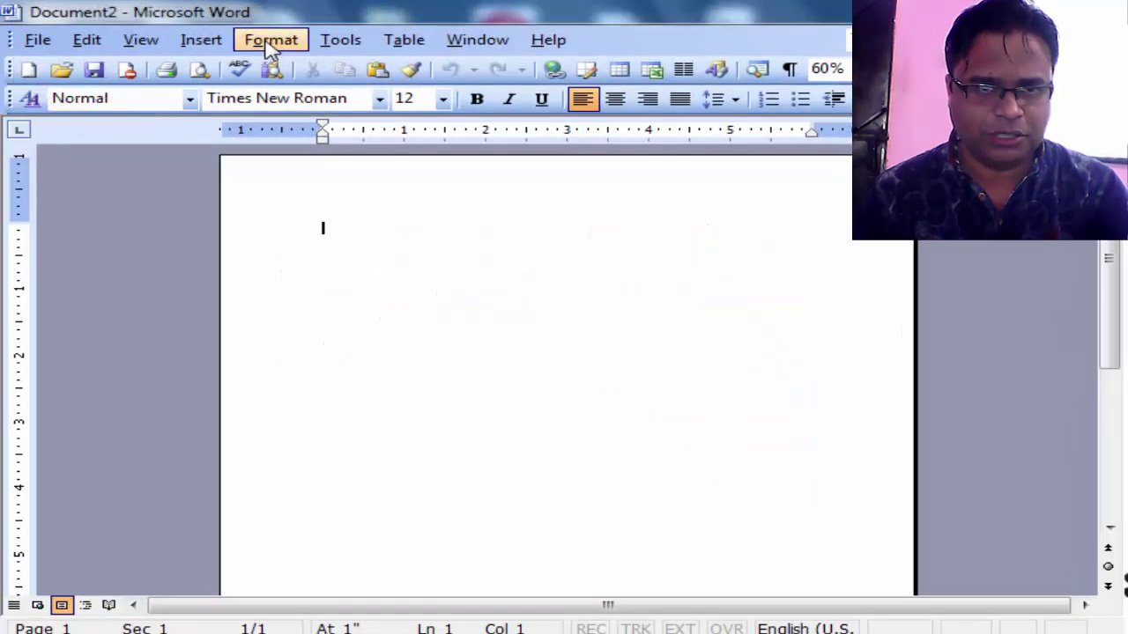
pyautogui.click(270, 46)
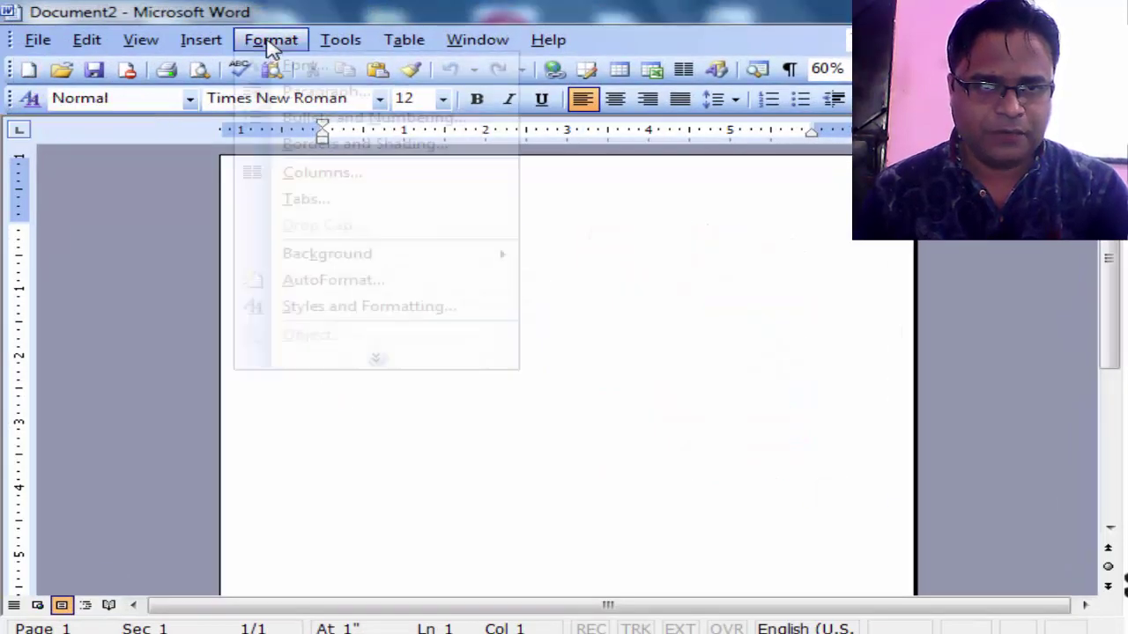
pyautogui.click(307, 176)
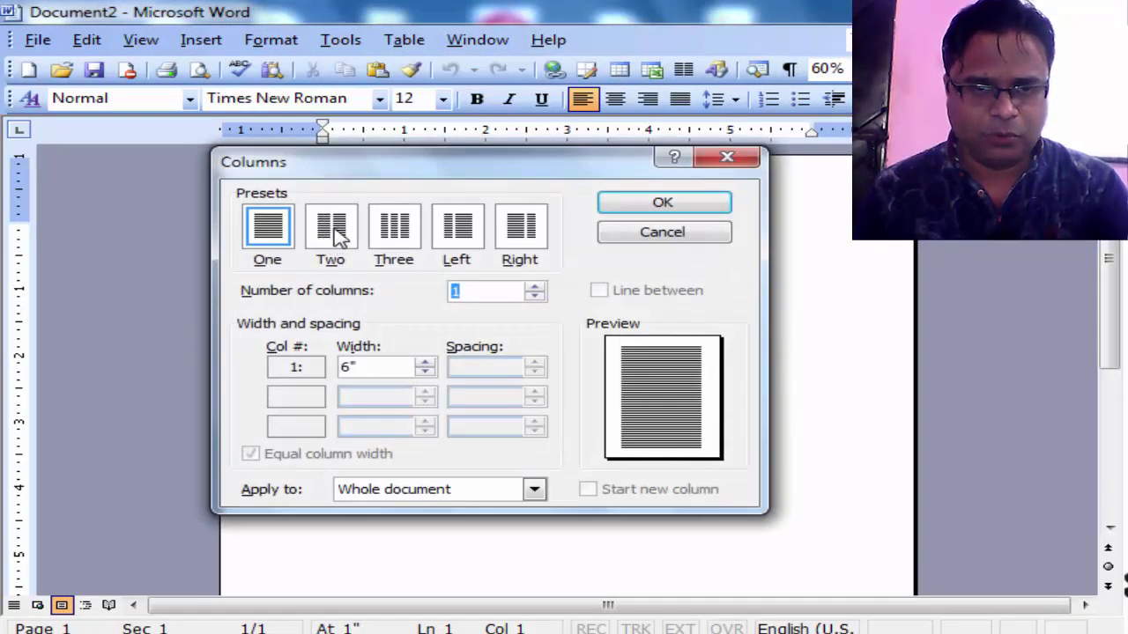
pyautogui.click(418, 230)
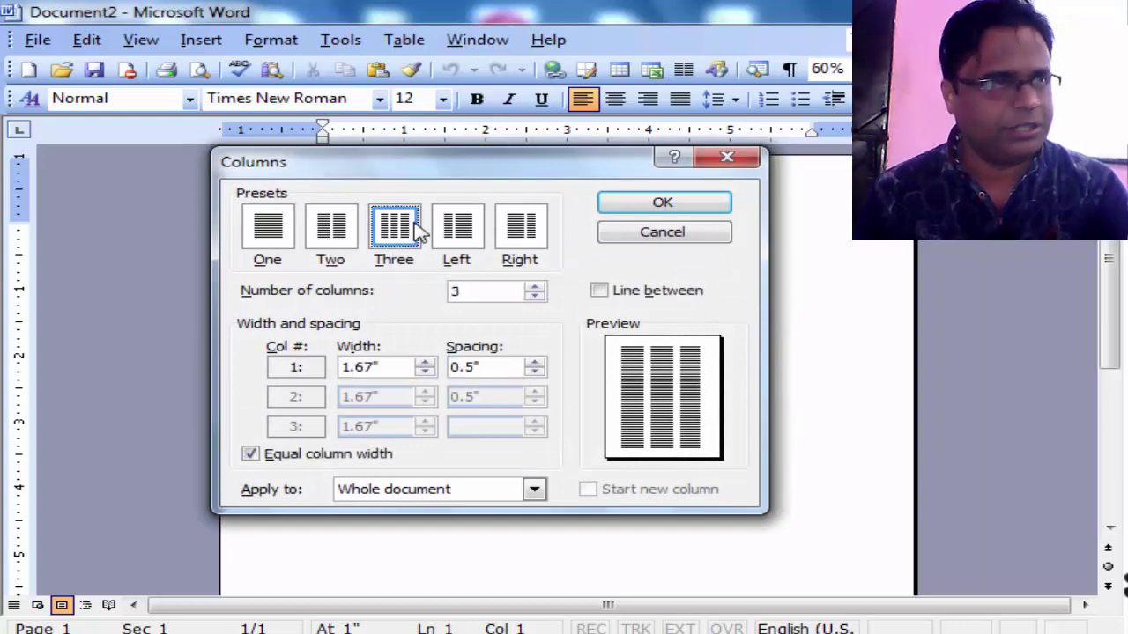
pyautogui.click(622, 212)
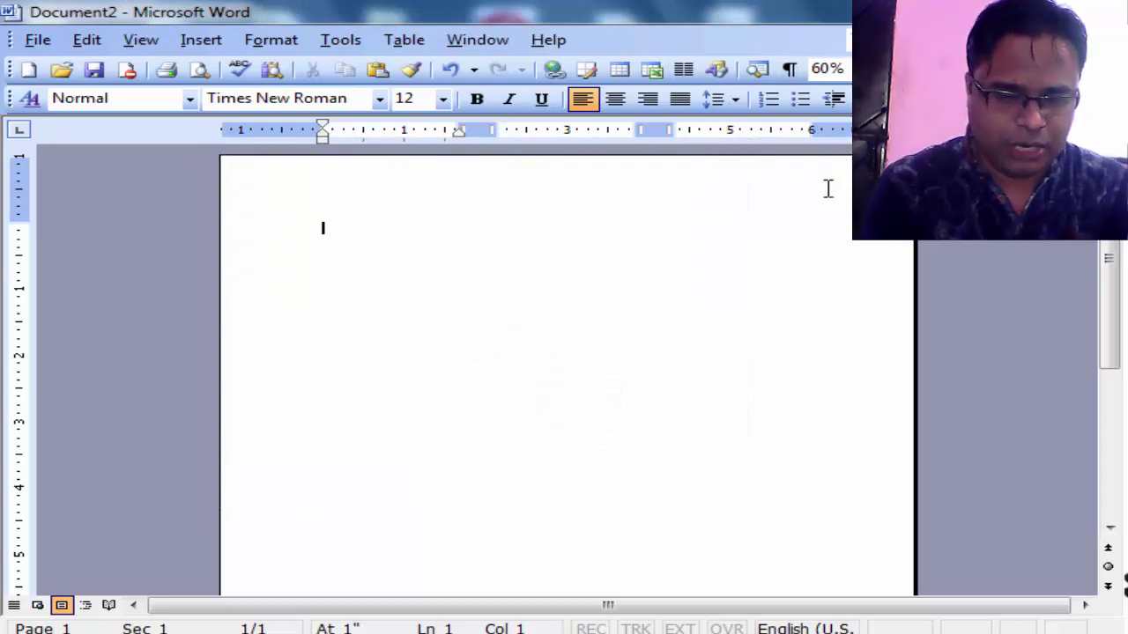
pyautogui.write('=')
pyautogui.press('BackSpace')
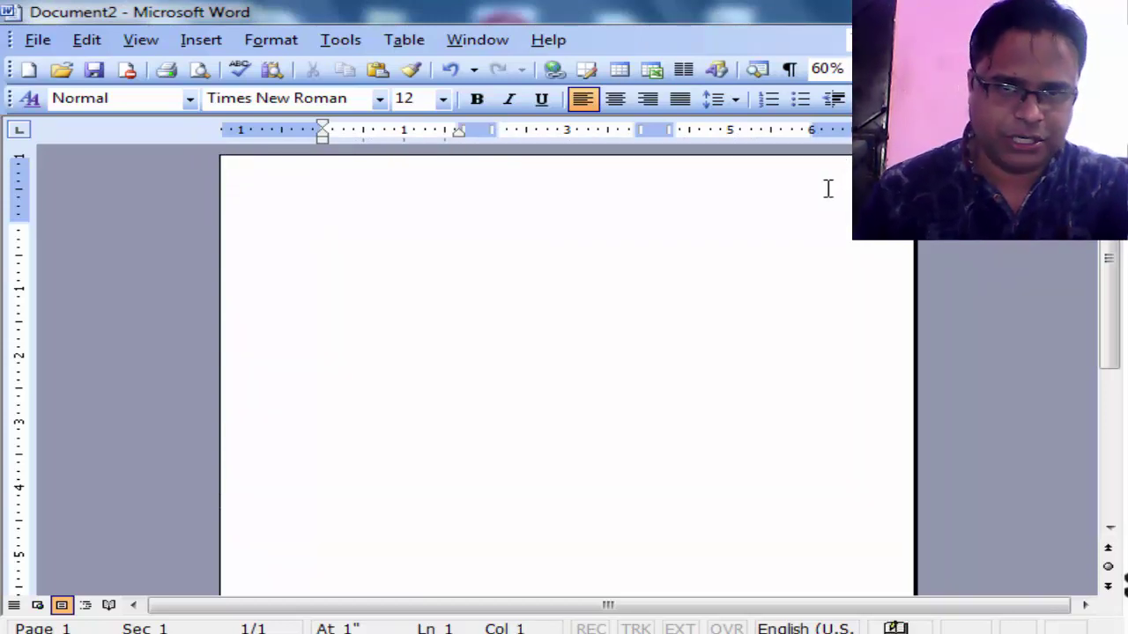
pyautogui.click(550, 46)
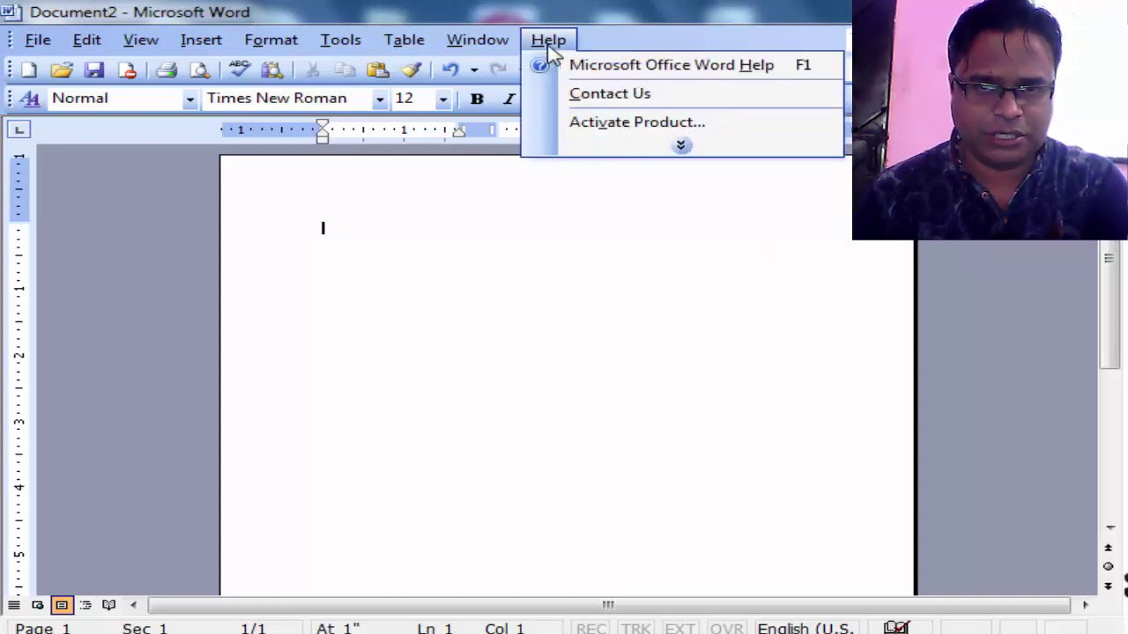
pyautogui.click(614, 67)
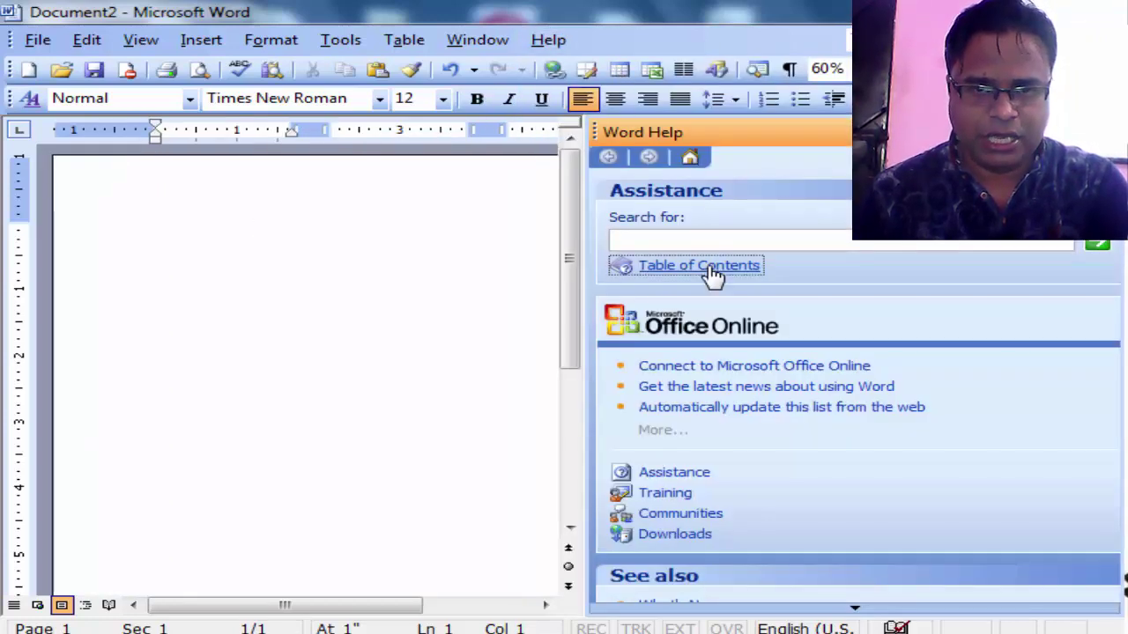
pyautogui.click(708, 266)
pyautogui.click(718, 325)
pyautogui.click(716, 345)
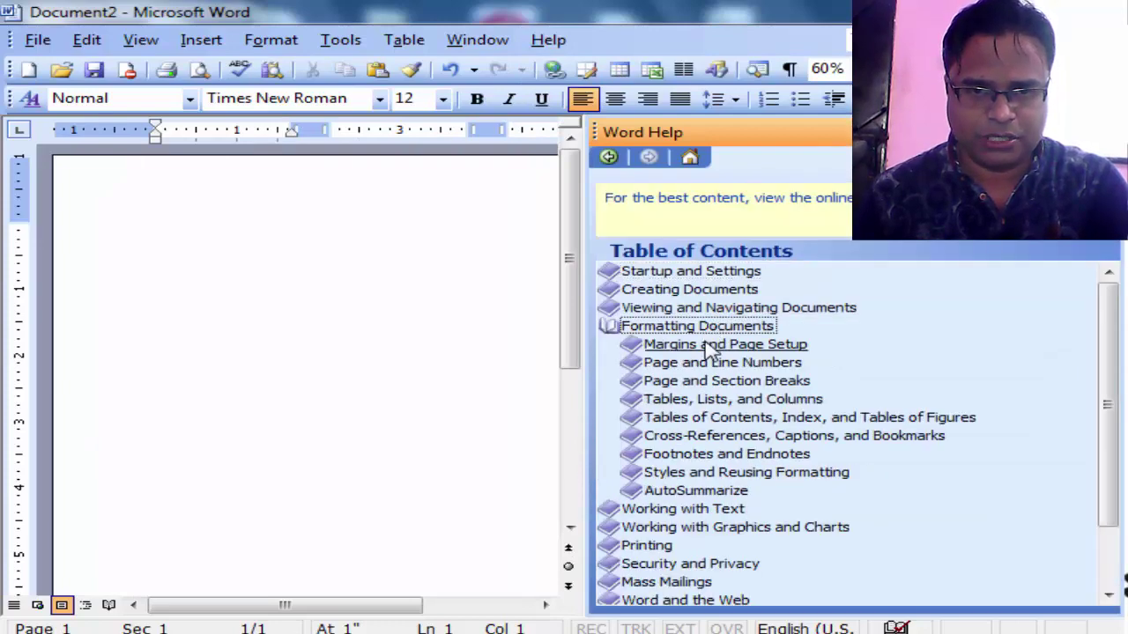
pyautogui.click(709, 363)
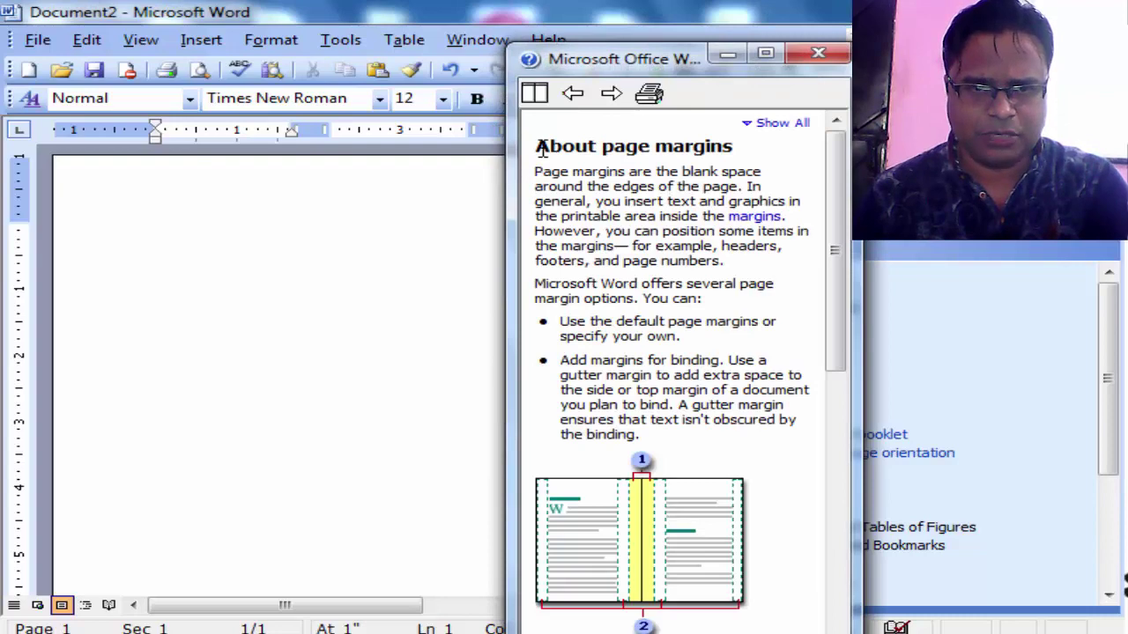
pyautogui.moveTo(539, 150); pyautogui.dragTo(656, 421)
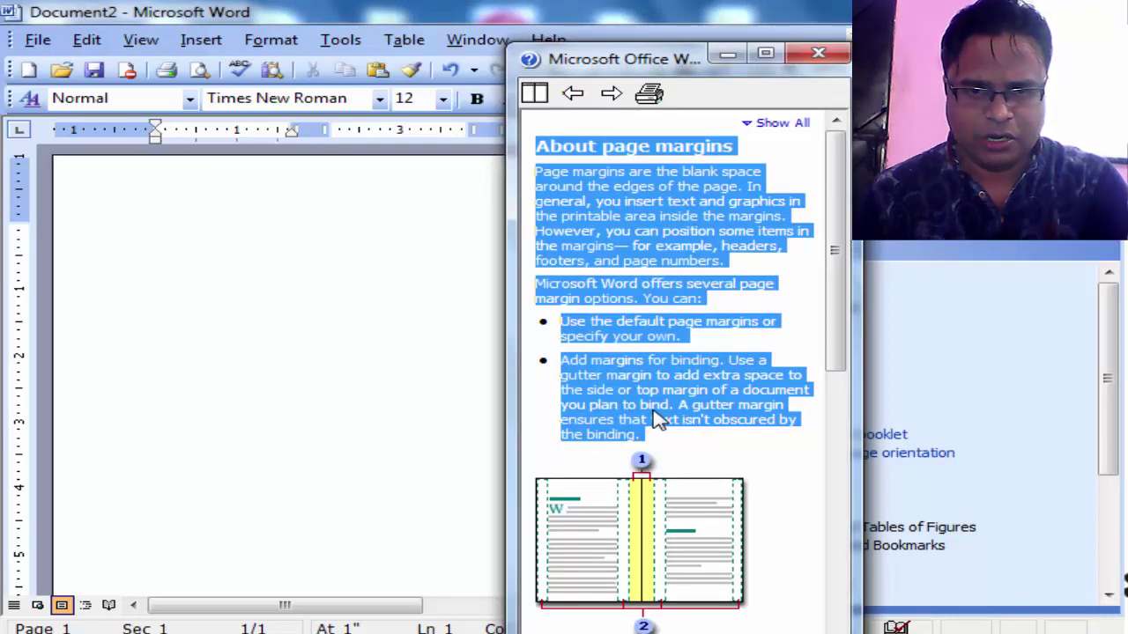
pyautogui.rightClick(656, 421)
pyautogui.click(697, 453)
pyautogui.click(818, 55)
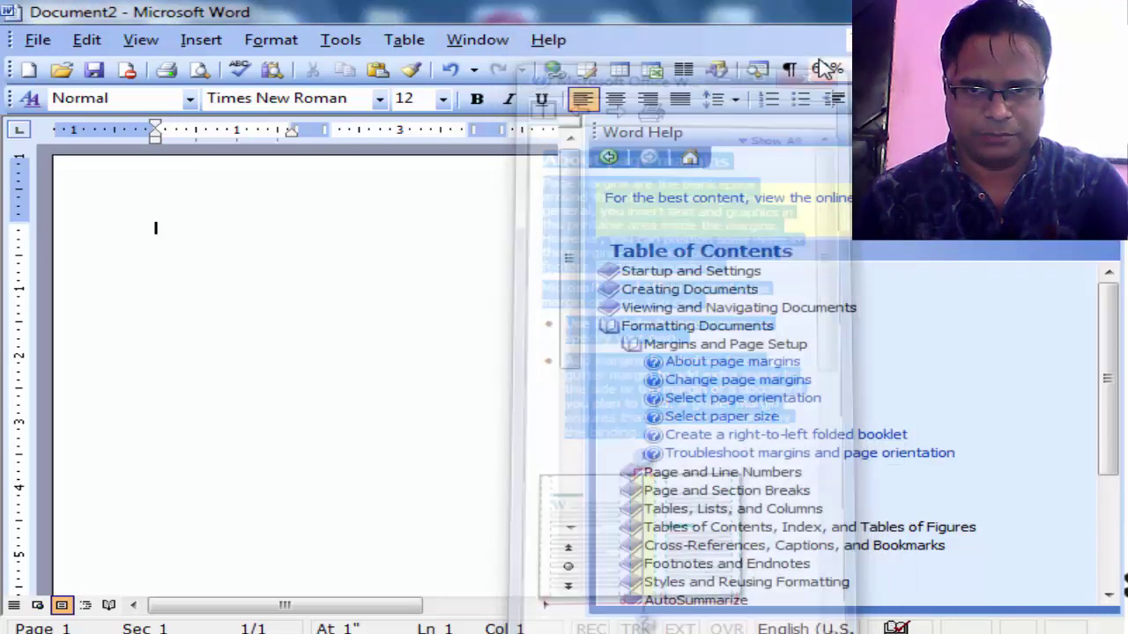
pyautogui.click(1112, 132)
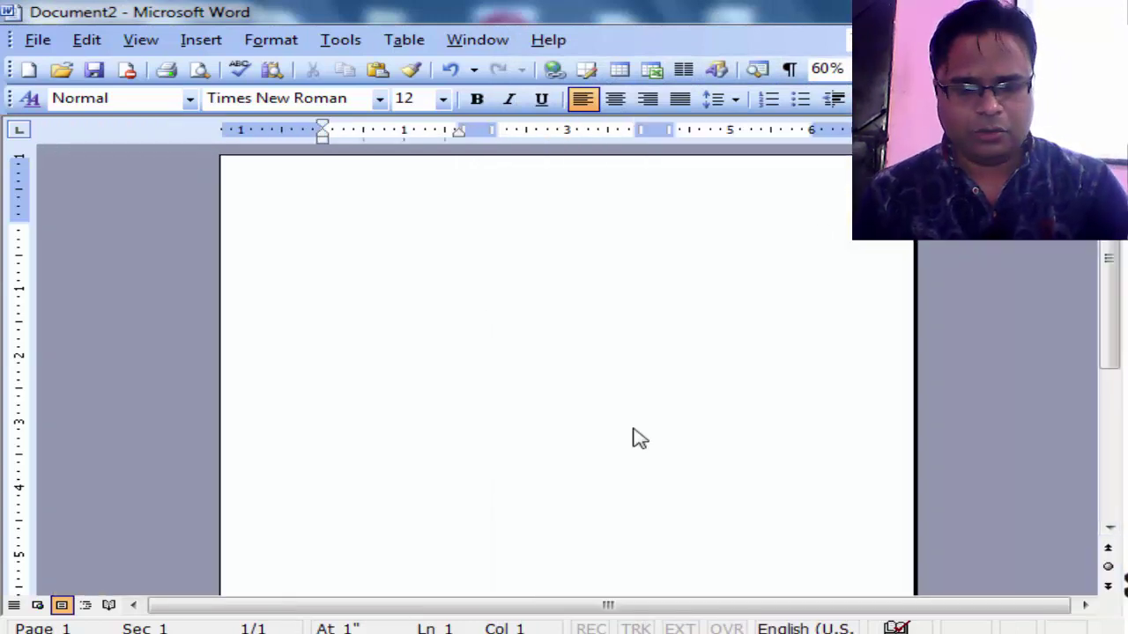
# - Paste the 'About page margins' help text three times so it fills the columns onto page 2
pyautogui.hotkey('ctrl', 'v')
pyautogui.scroll(3, 678, 442)
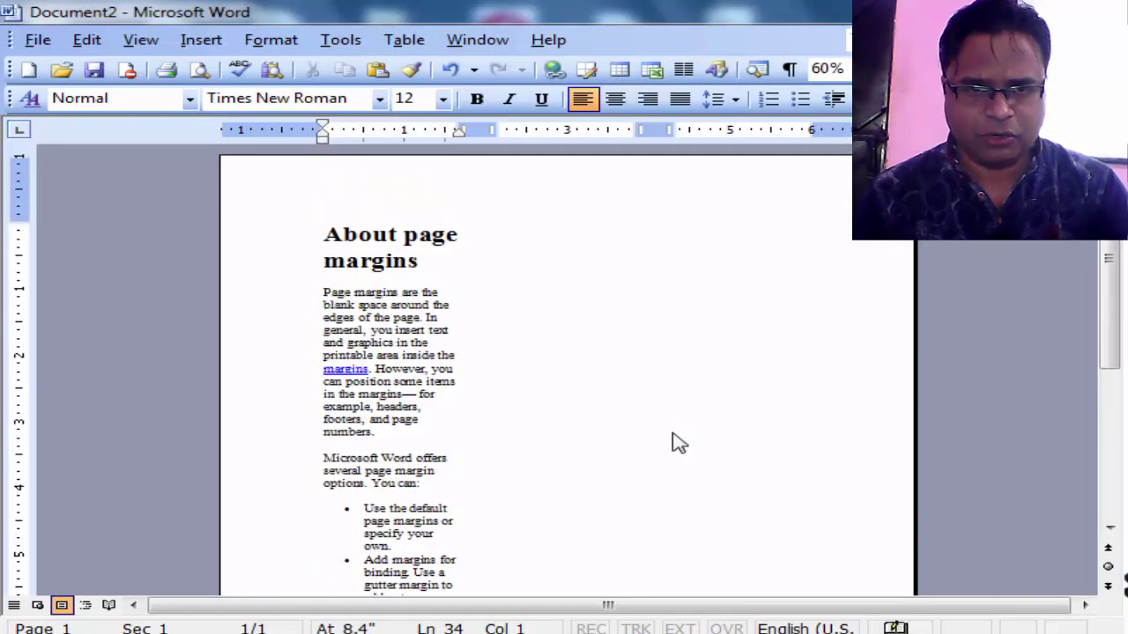
pyautogui.scroll(-3, 662, 436)
pyautogui.hotkey('ctrl', 'v')
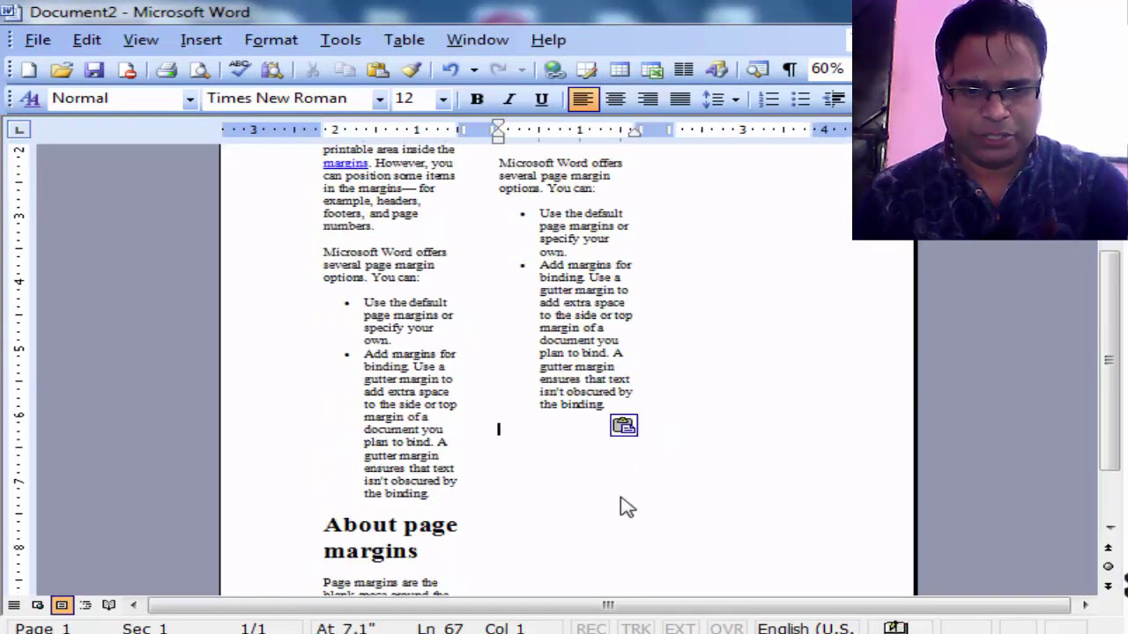
pyautogui.scroll(3, 696, 454)
pyautogui.scroll(-2, 725, 446)
pyautogui.scroll(-3, 725, 446)
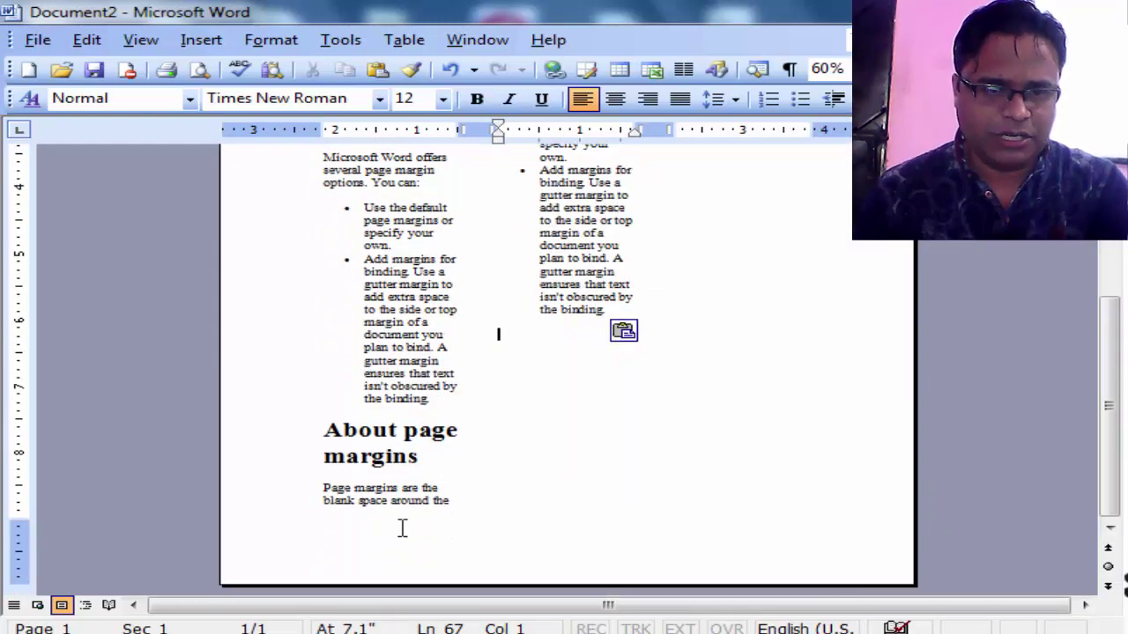
pyautogui.scroll(5, 520, 495)
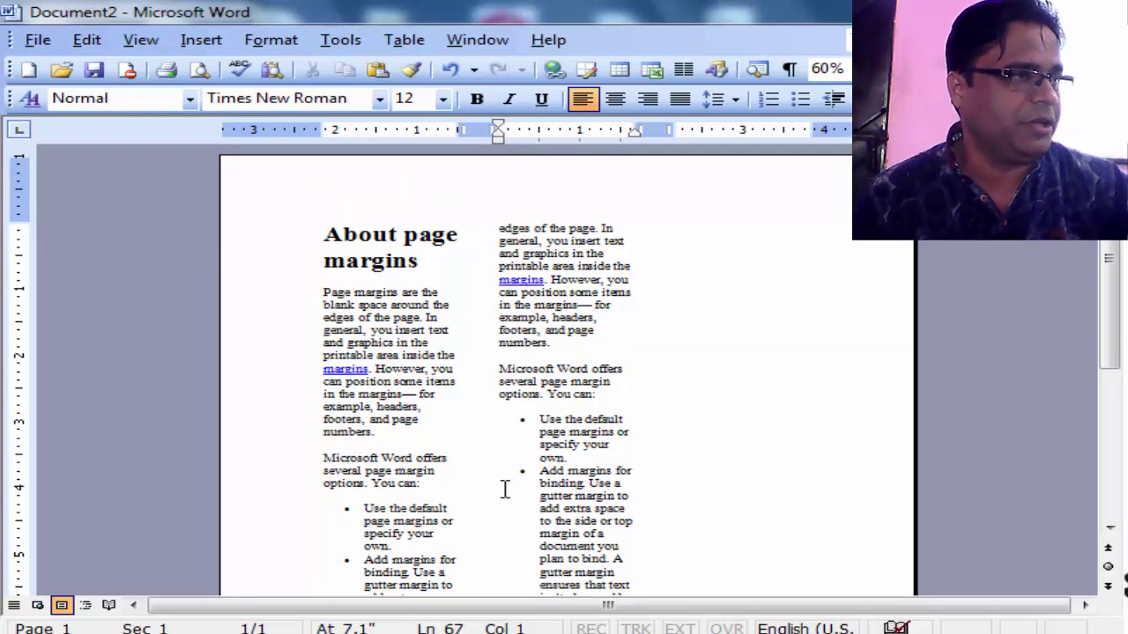
pyautogui.scroll(-4, 505, 490)
pyautogui.click(634, 372)
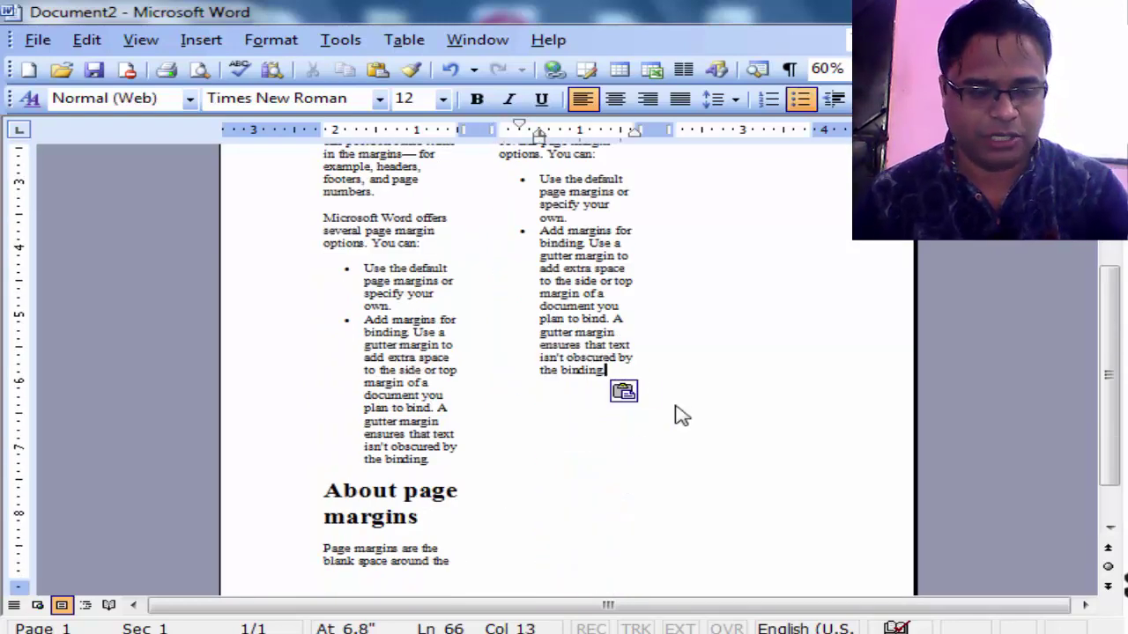
pyautogui.hotkey('ctrl', 'v')
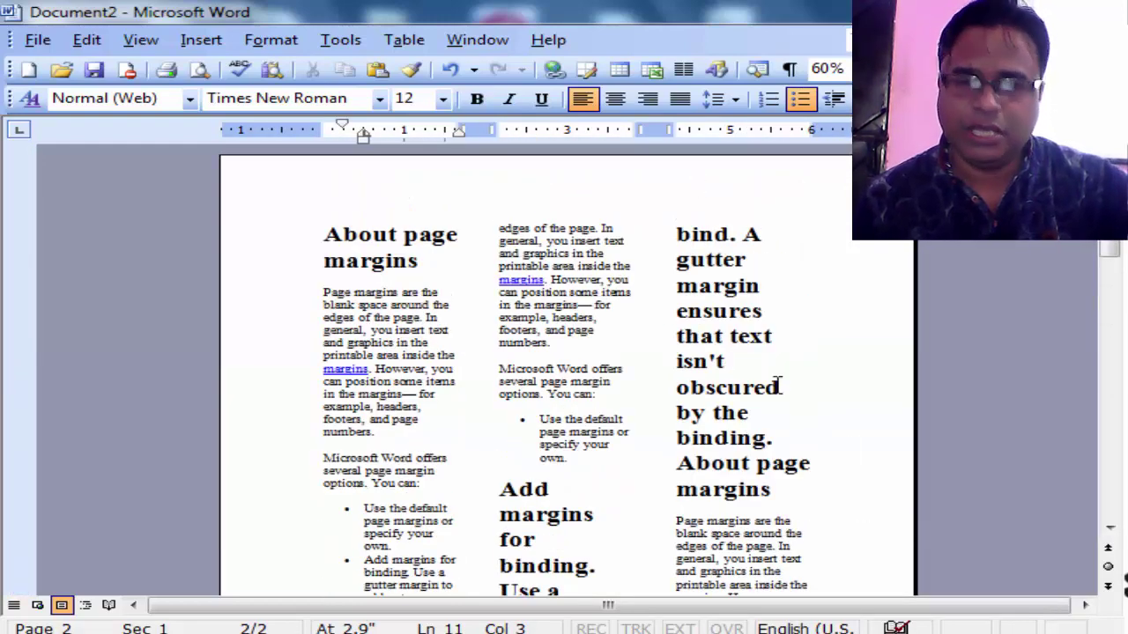
# - Paste two more copies of the help text at the end of the document
pyautogui.scroll(-5, 815, 575)
pyautogui.scroll(-5, 425, 484)
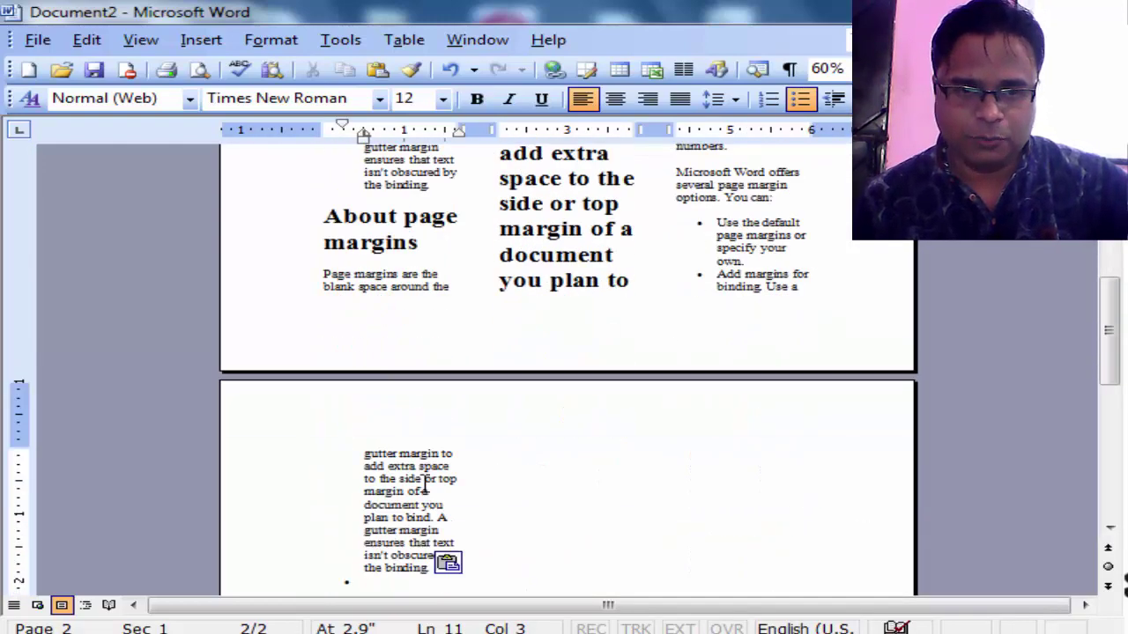
pyautogui.scroll(-3, 396, 493)
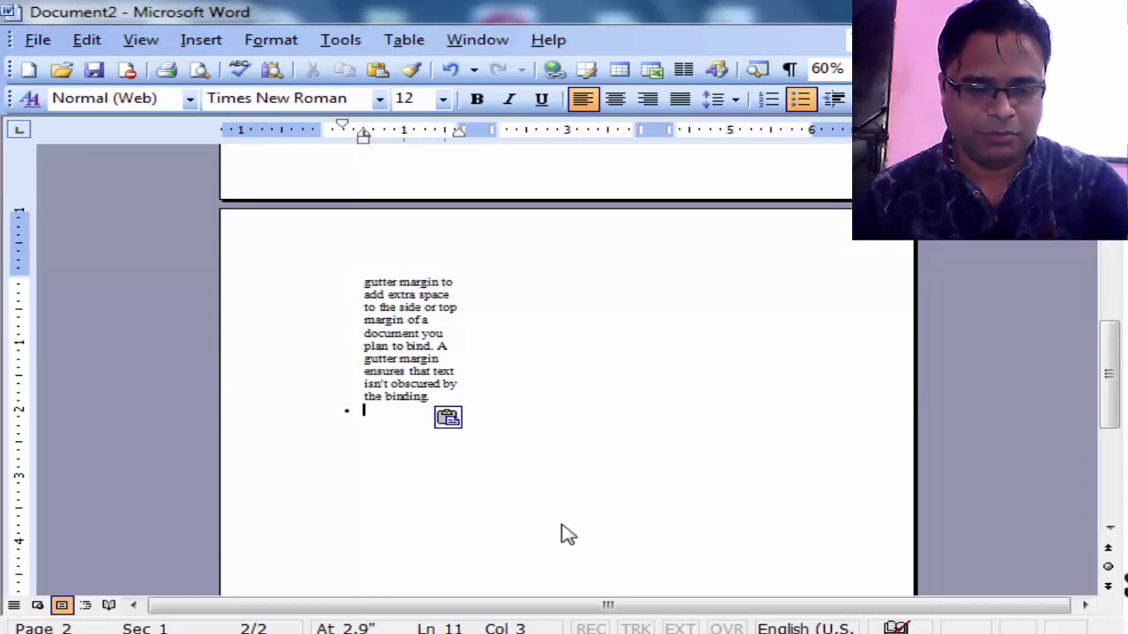
pyautogui.scroll(-2, 566, 529)
pyautogui.scroll(-5, 502, 533)
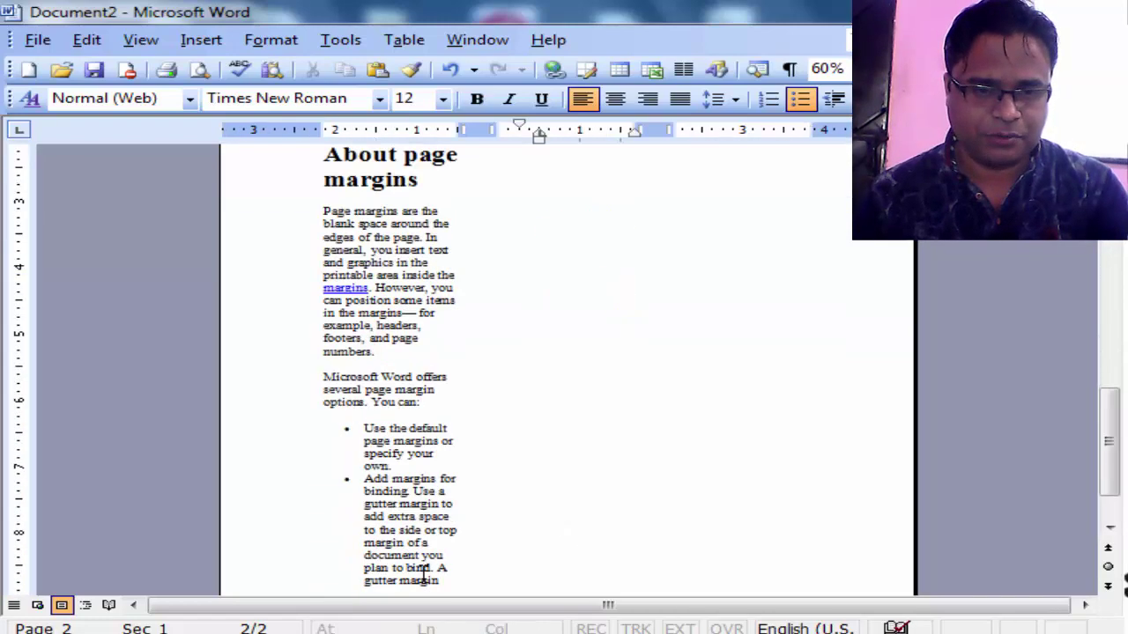
pyautogui.scroll(-2, 423, 573)
pyautogui.hotkey('ctrl', 'v')
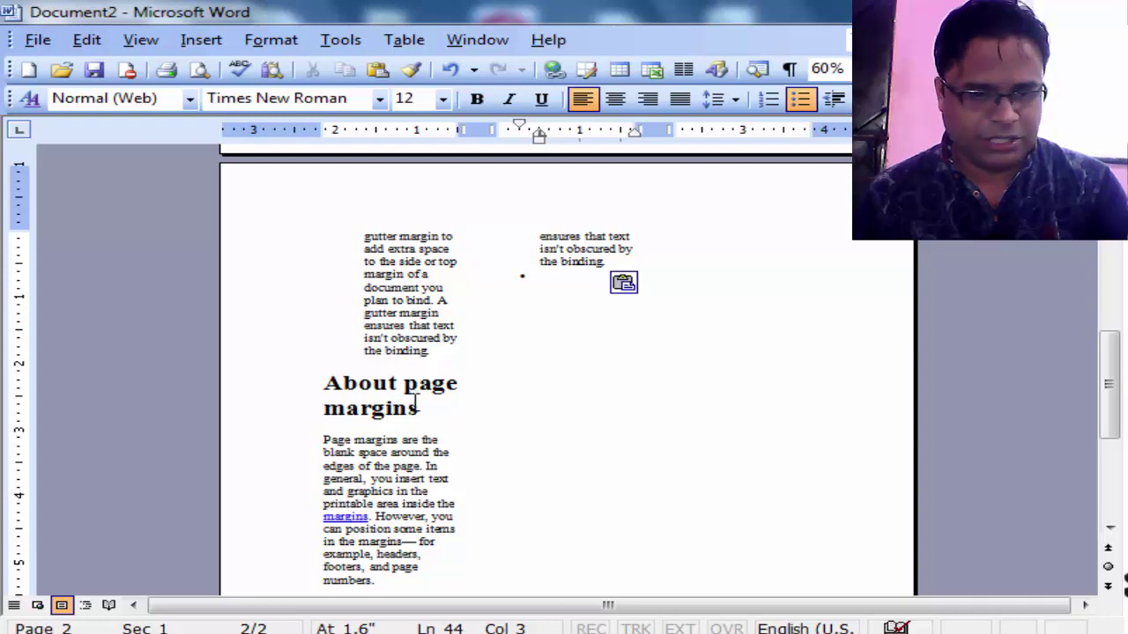
pyautogui.scroll(-5, 427, 536)
pyautogui.click(455, 499)
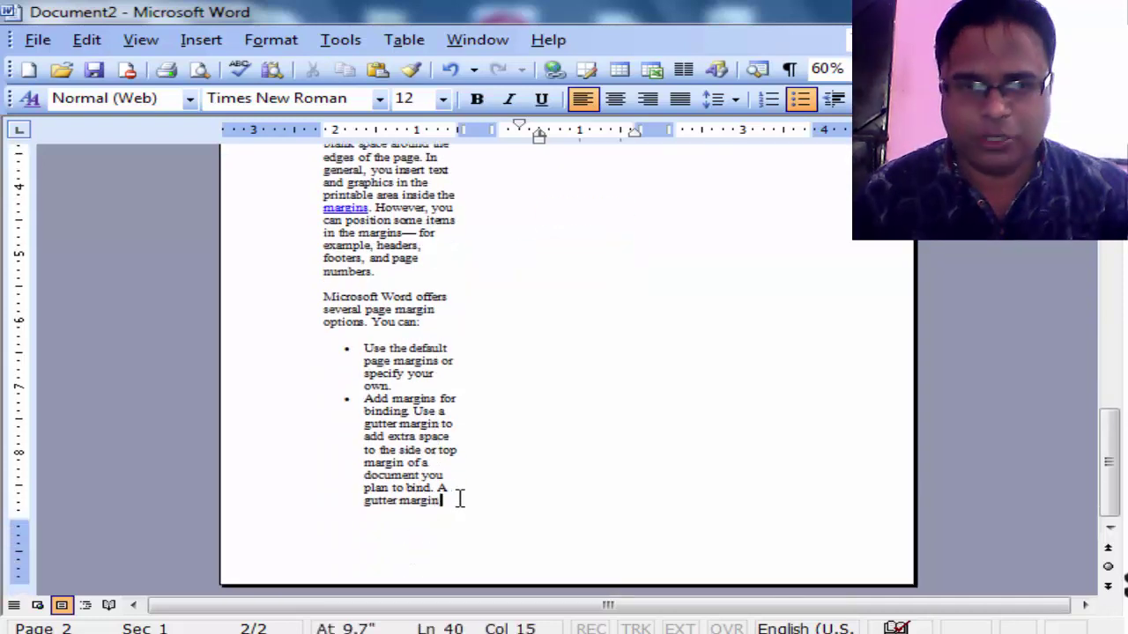
pyautogui.scroll(4, 497, 442)
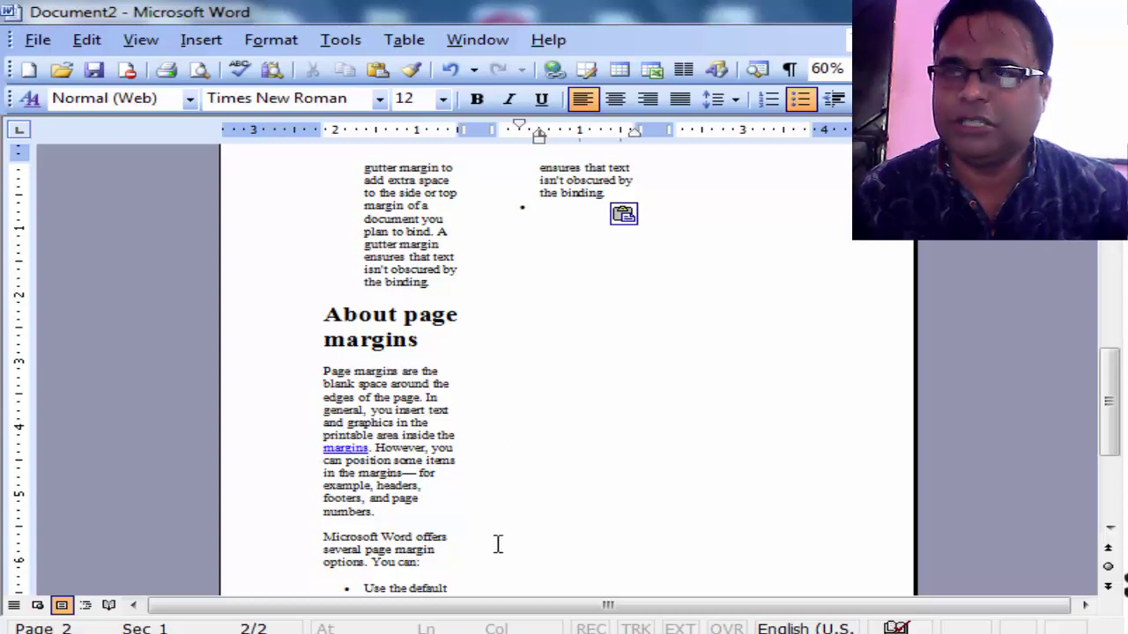
pyautogui.scroll(-4, 497, 543)
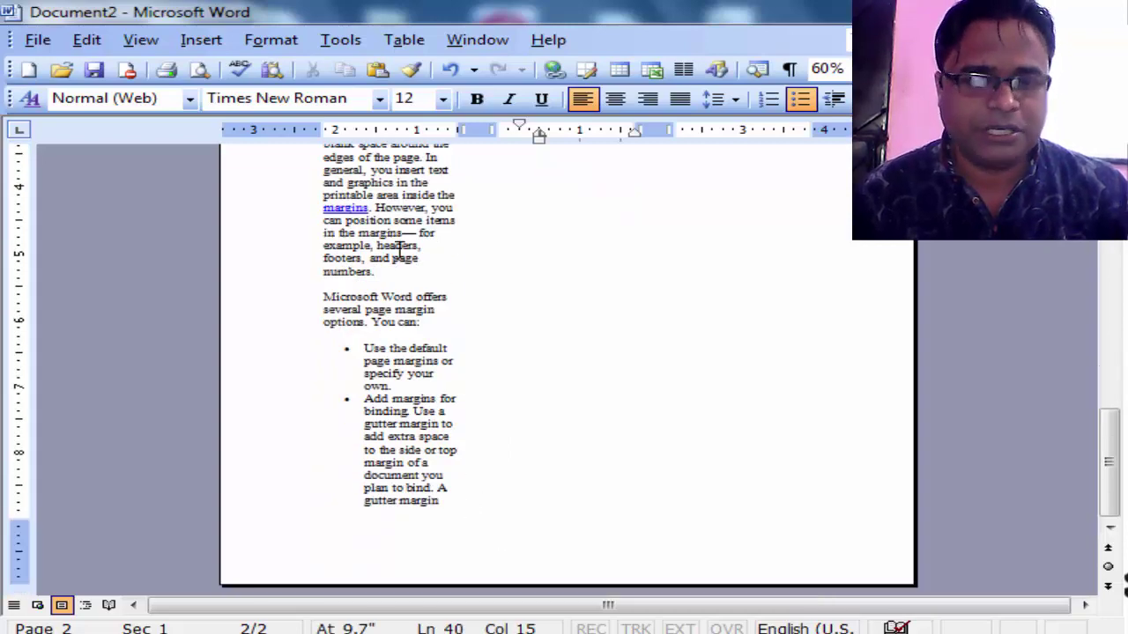
pyautogui.hotkey('ctrl', 'v')
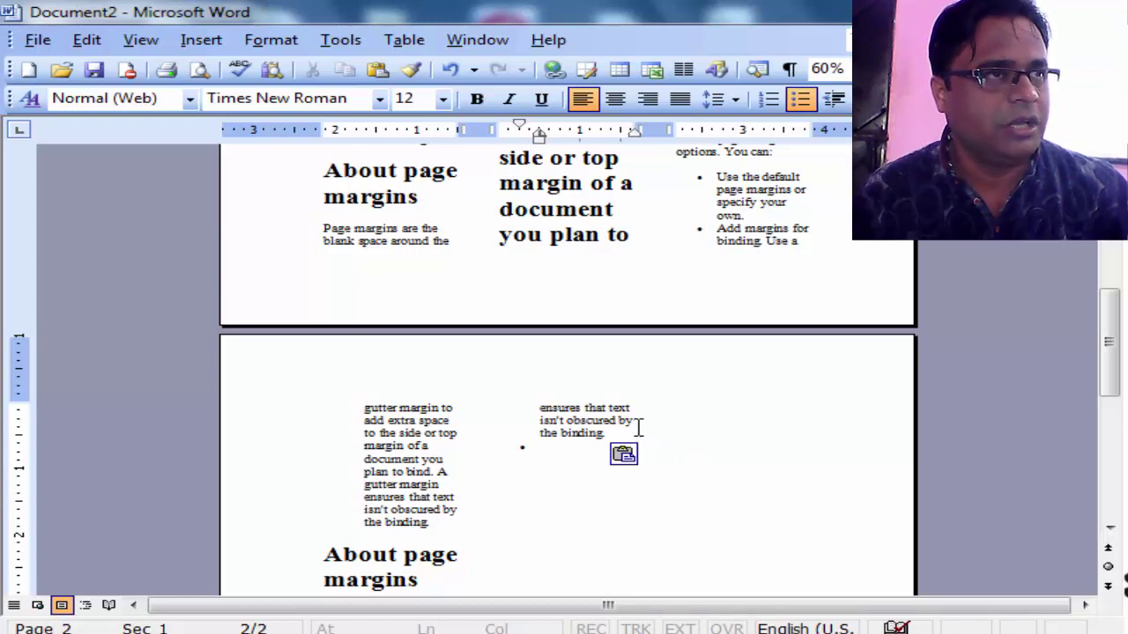
pyautogui.scroll(-2, 584, 496)
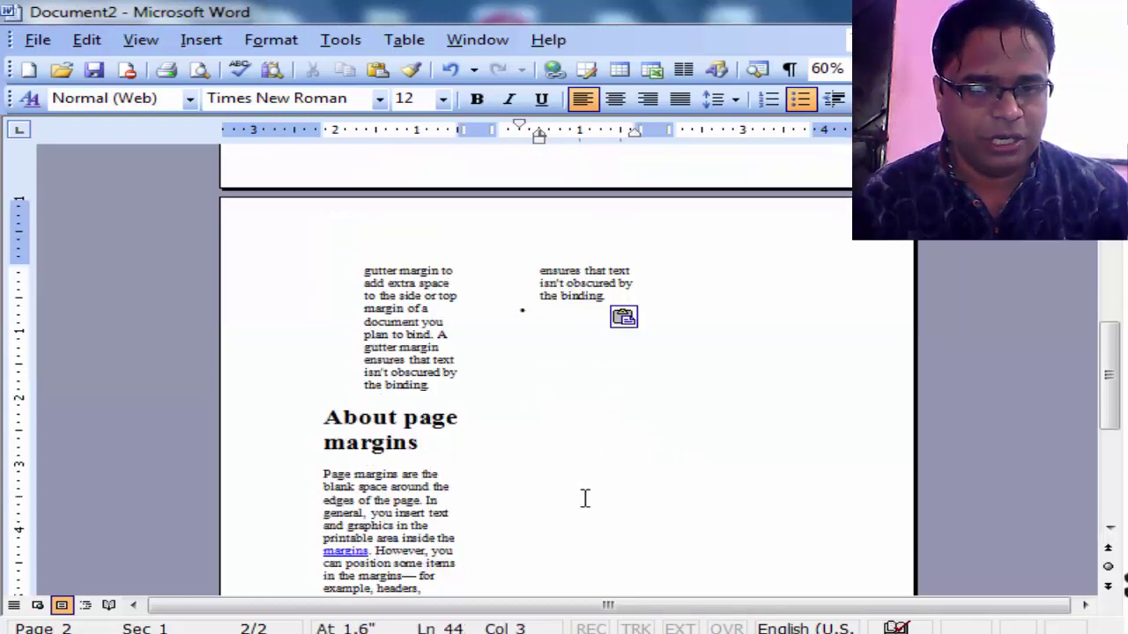
pyautogui.scroll(-5, 508, 511)
pyautogui.click(473, 536)
pyautogui.scroll(5, 669, 564)
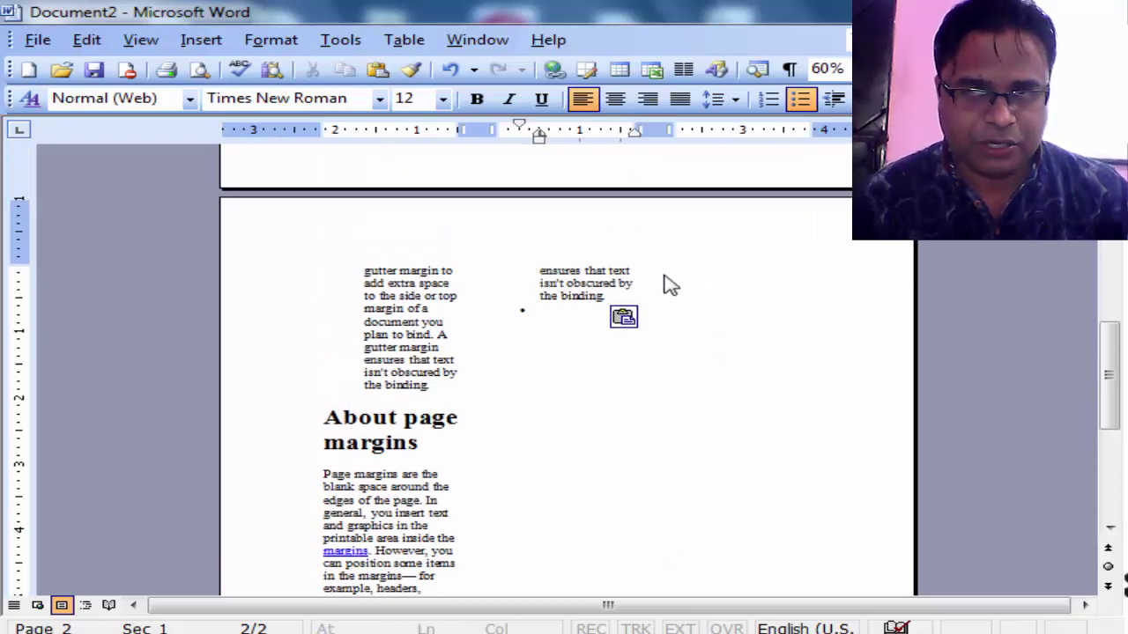
# - Insert a column break after 'the binding.' in the second column
pyautogui.click(617, 298)
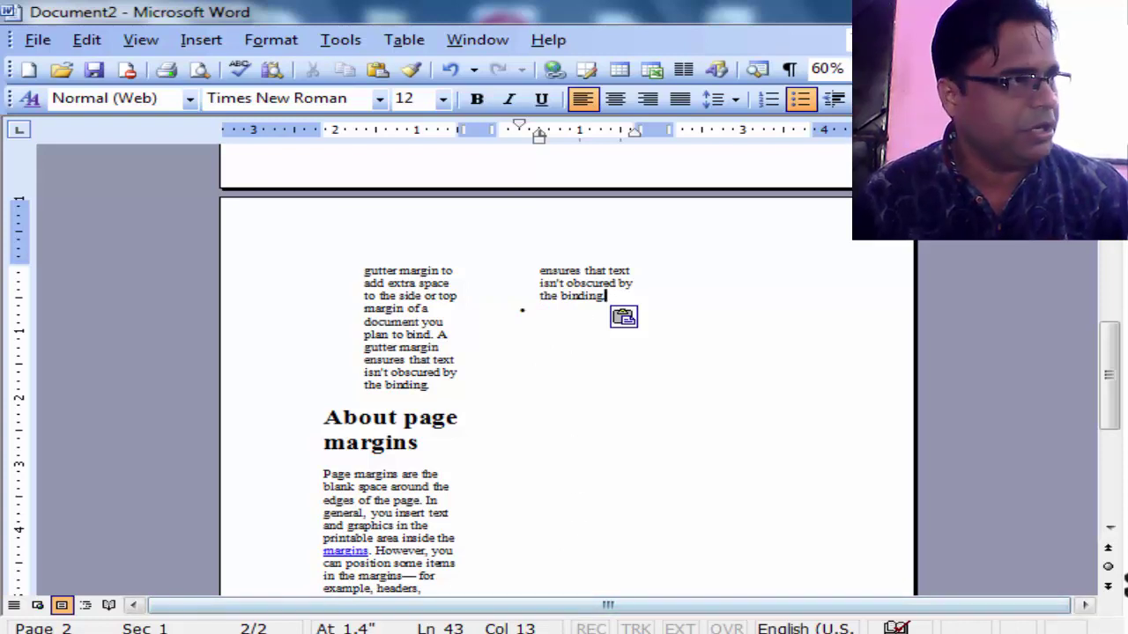
pyautogui.scroll(5, 811, 483)
pyautogui.scroll(-2, 738, 531)
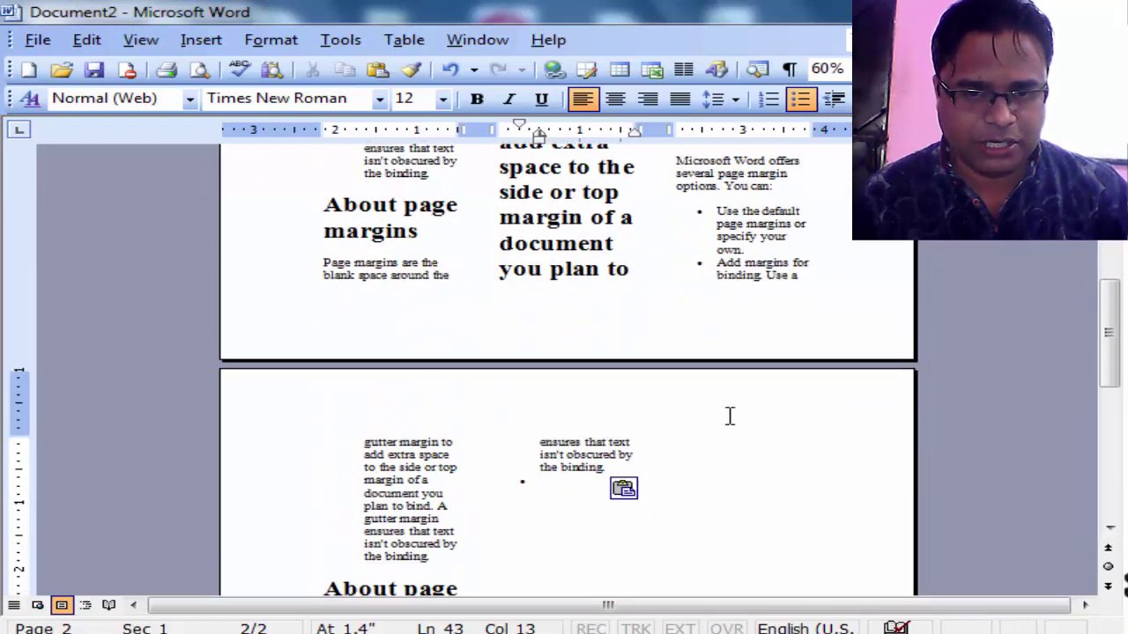
pyautogui.click(200, 40)
pyautogui.click(199, 62)
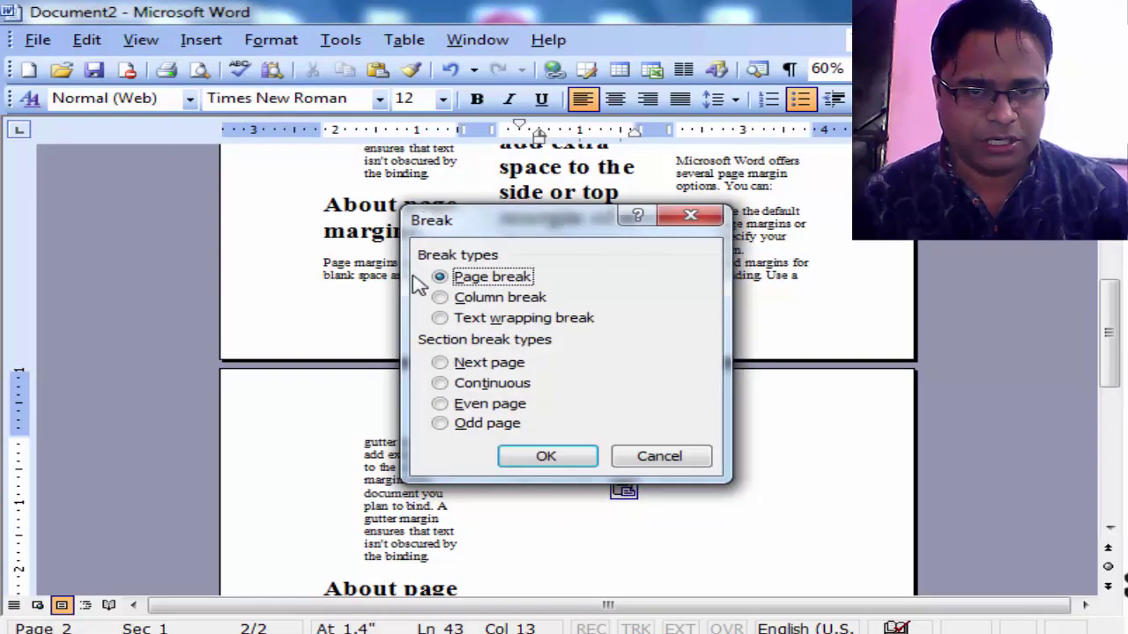
pyautogui.click(440, 298)
pyautogui.click(547, 456)
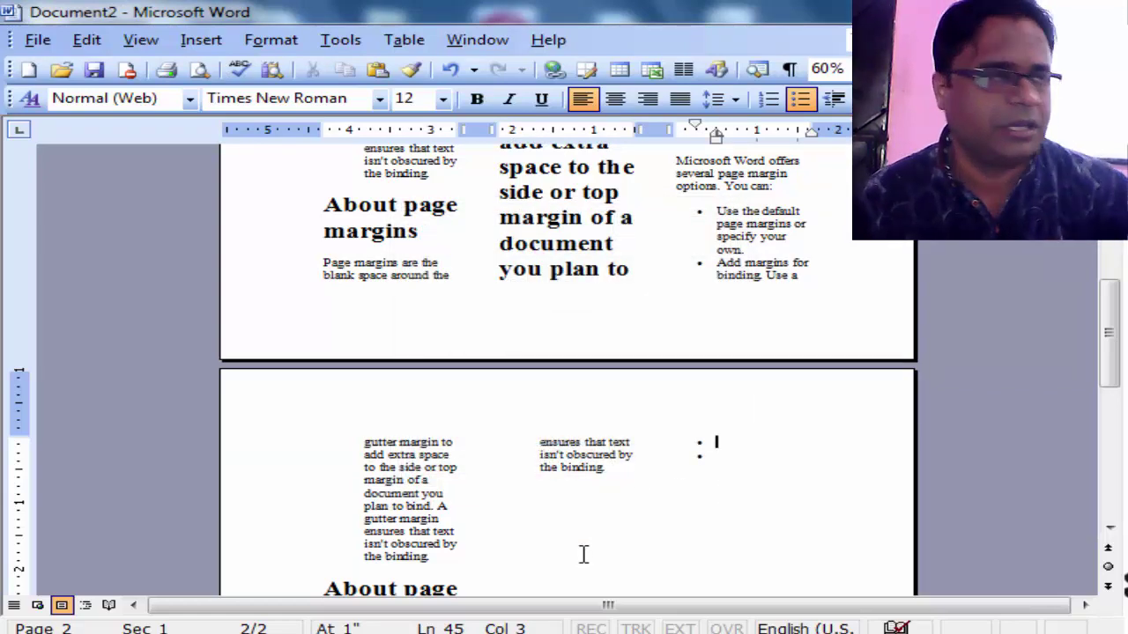
# - Paste the page-margin text twice more at the empty bullets, extending the document to three pages
pyautogui.scroll(-5, 816, 526)
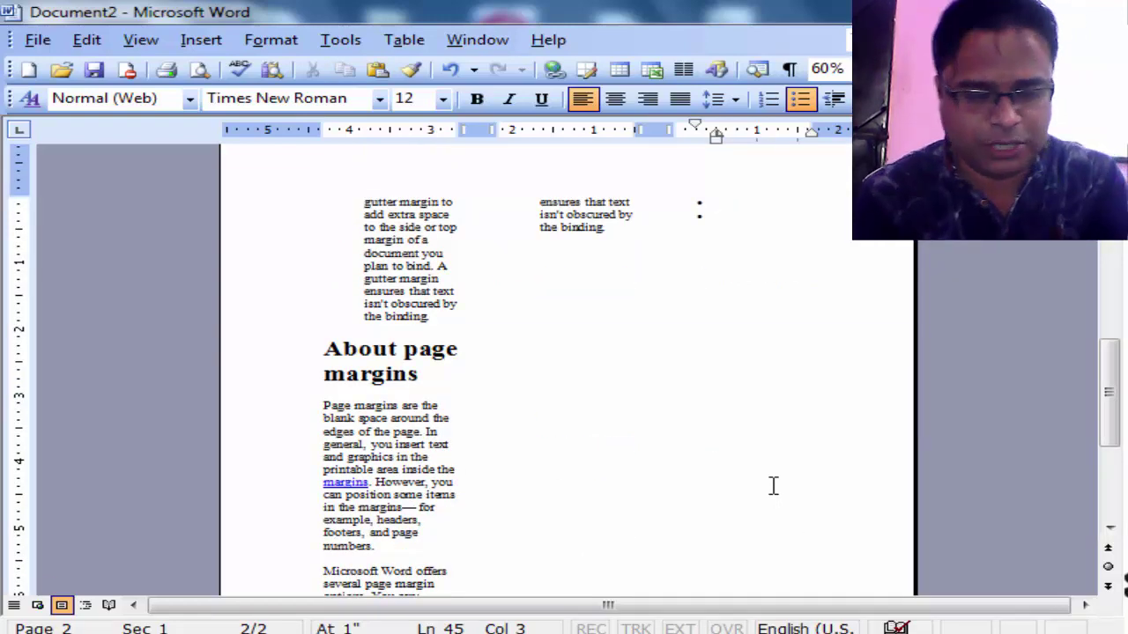
pyautogui.hotkey('ctrl', 'v')
pyautogui.scroll(-1, 882, 462)
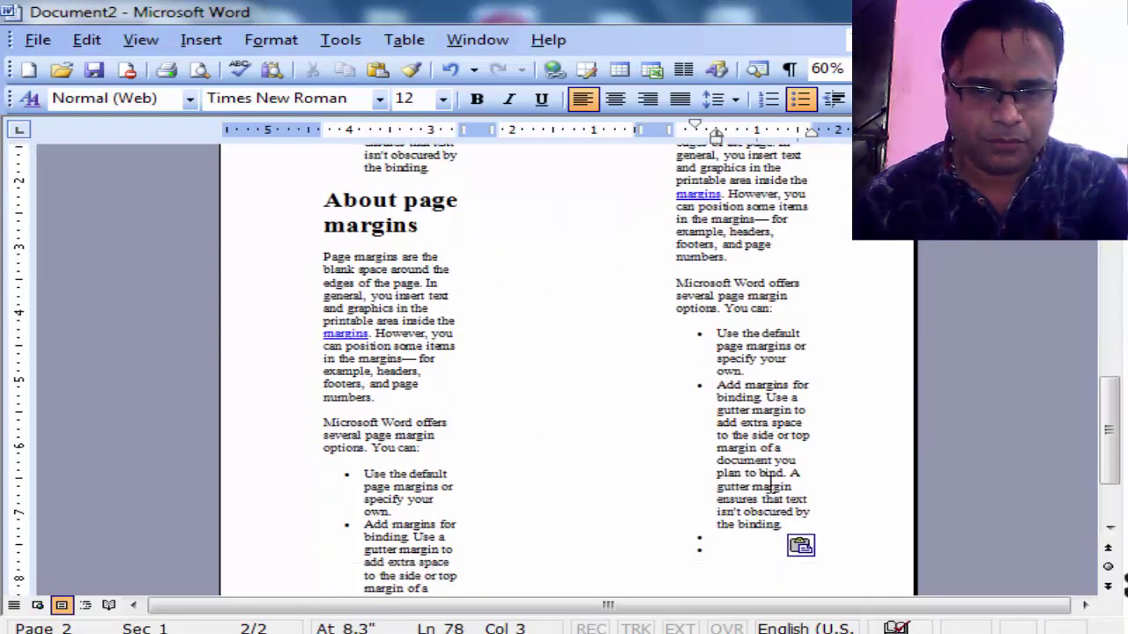
pyautogui.scroll(-3, 882, 463)
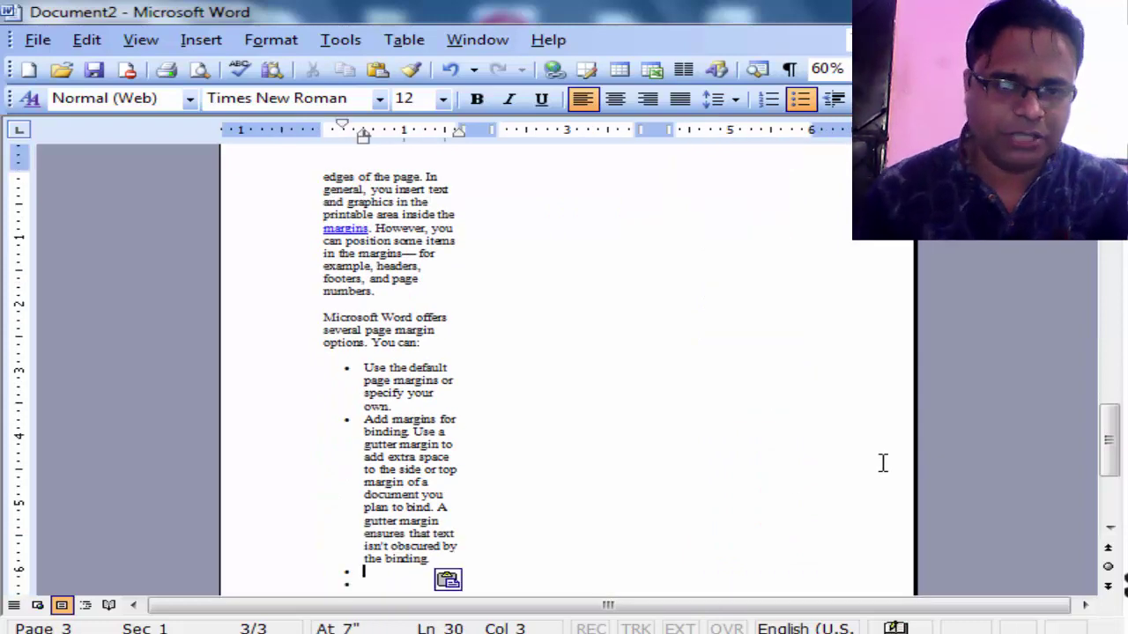
pyautogui.scroll(5, 880, 460)
pyautogui.scroll(3, 750, 501)
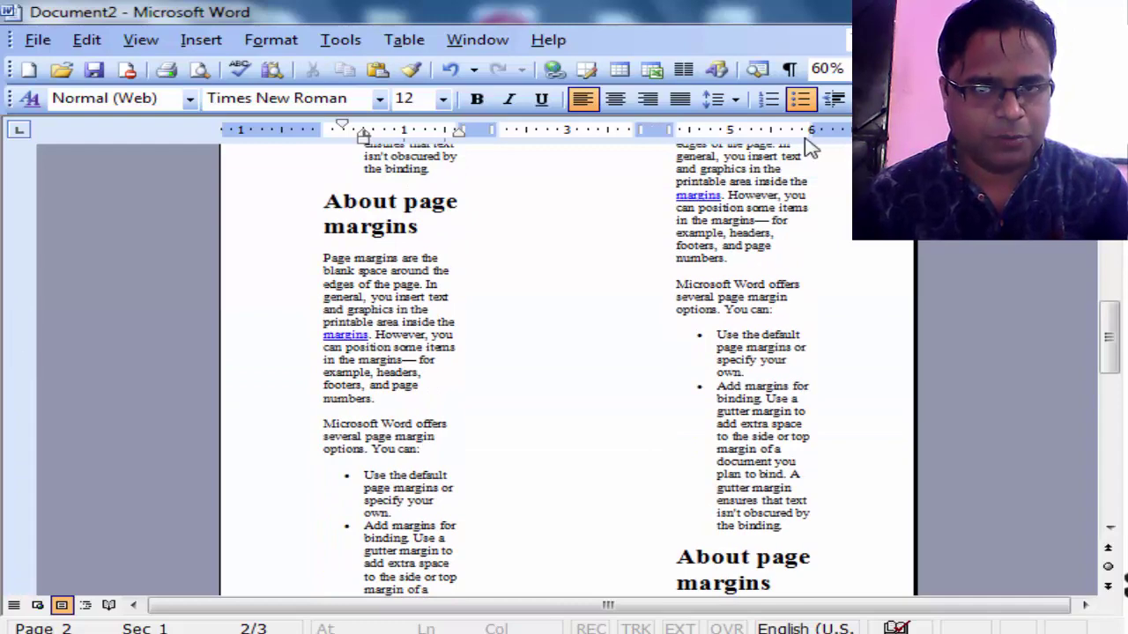
pyautogui.scroll(-3, 790, 398)
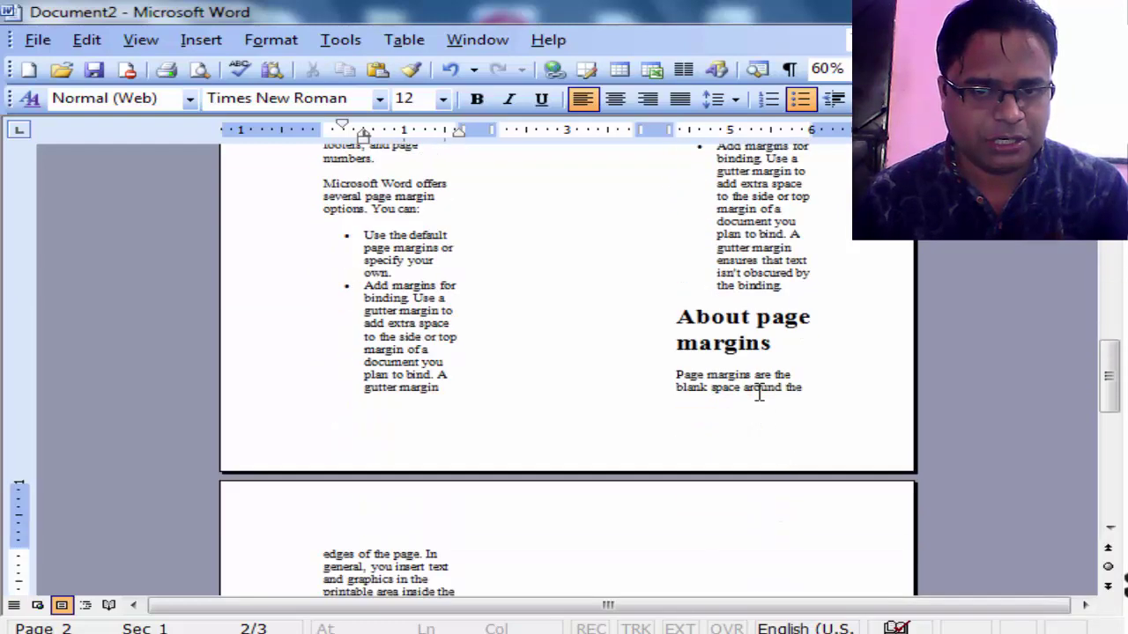
pyautogui.scroll(-5, 568, 458)
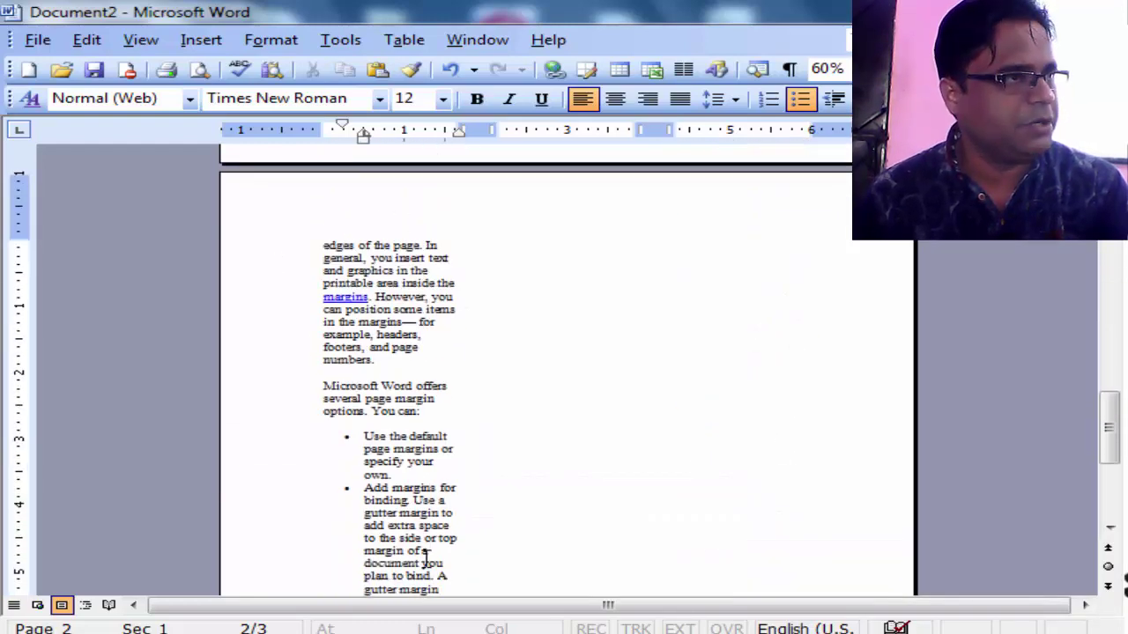
pyautogui.hotkey('ctrl', 'v')
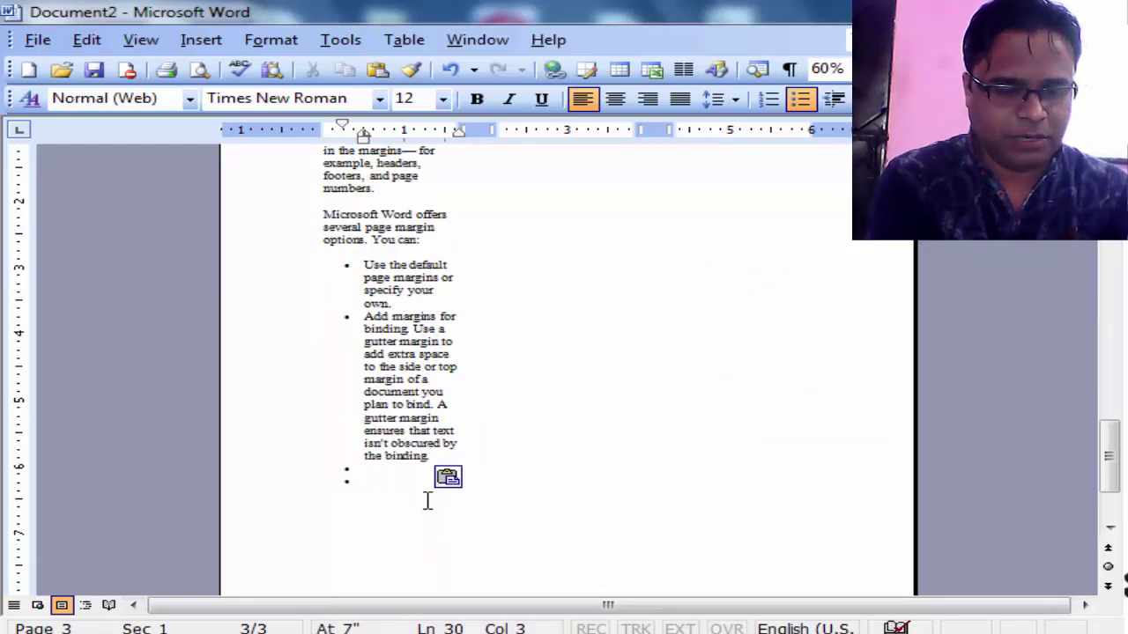
pyautogui.scroll(2, 428, 496)
pyautogui.scroll(3, 447, 415)
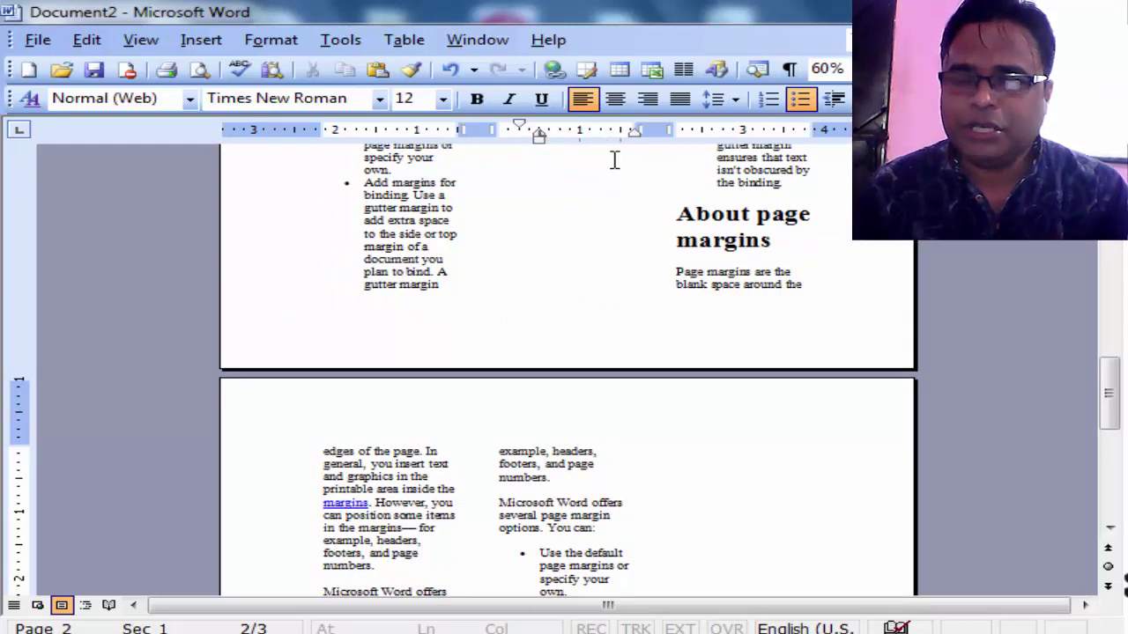
pyautogui.moveTo(1107, 392); pyautogui.dragTo(1108, 176)
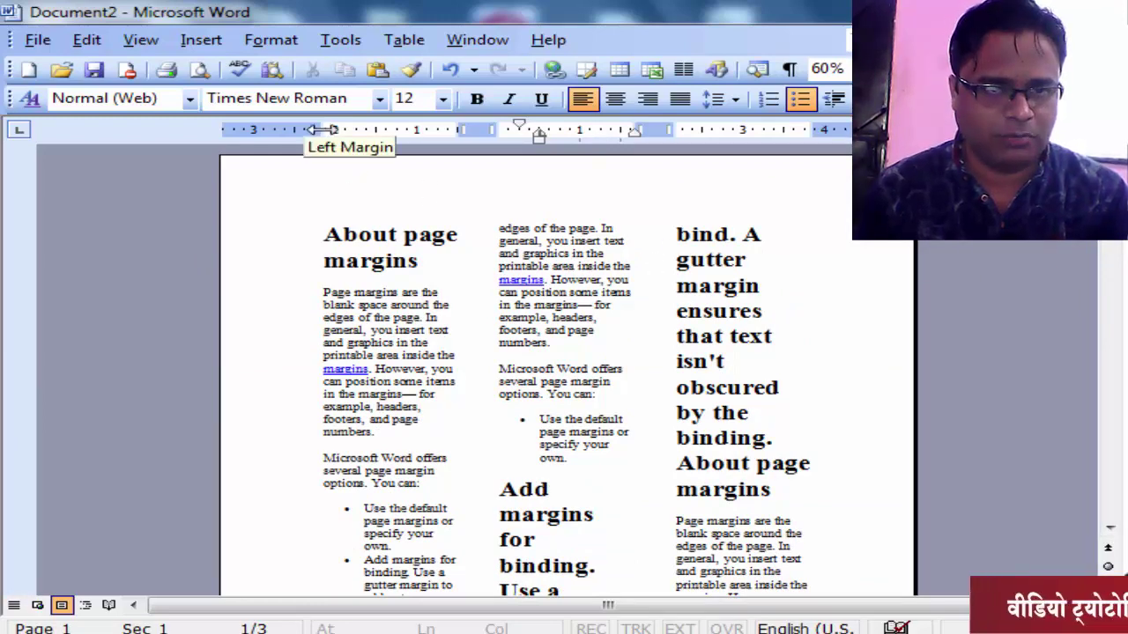
pyautogui.moveTo(319, 130); pyautogui.dragTo(458, 130)
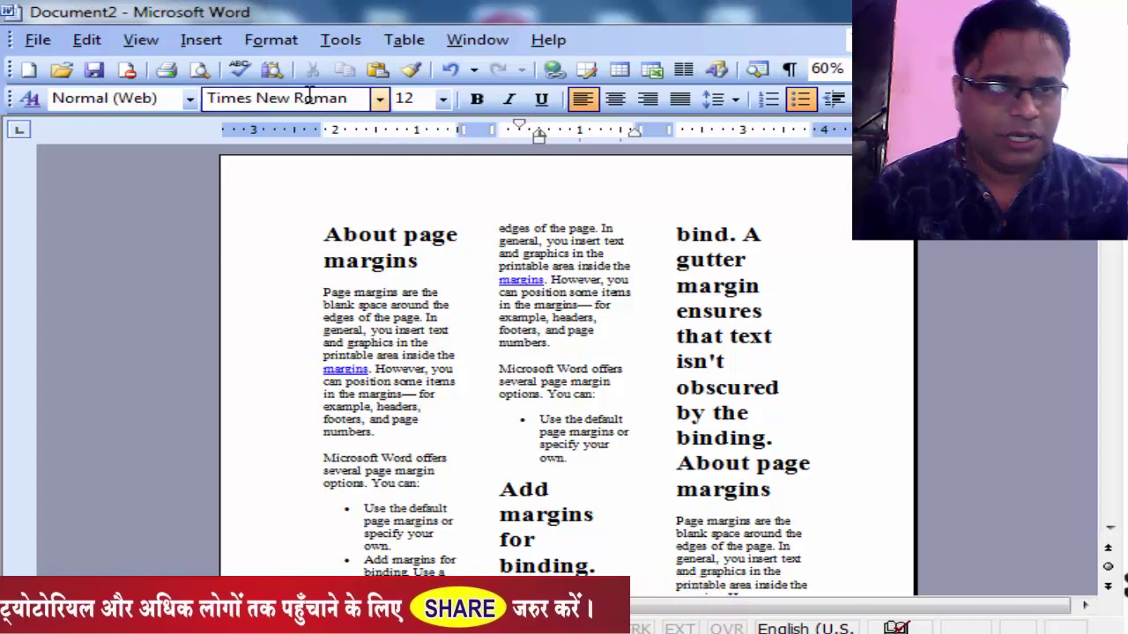
# - Apply the Left column preset: a 1.67" left column beside a 3.83" right column
pyautogui.click(264, 40)
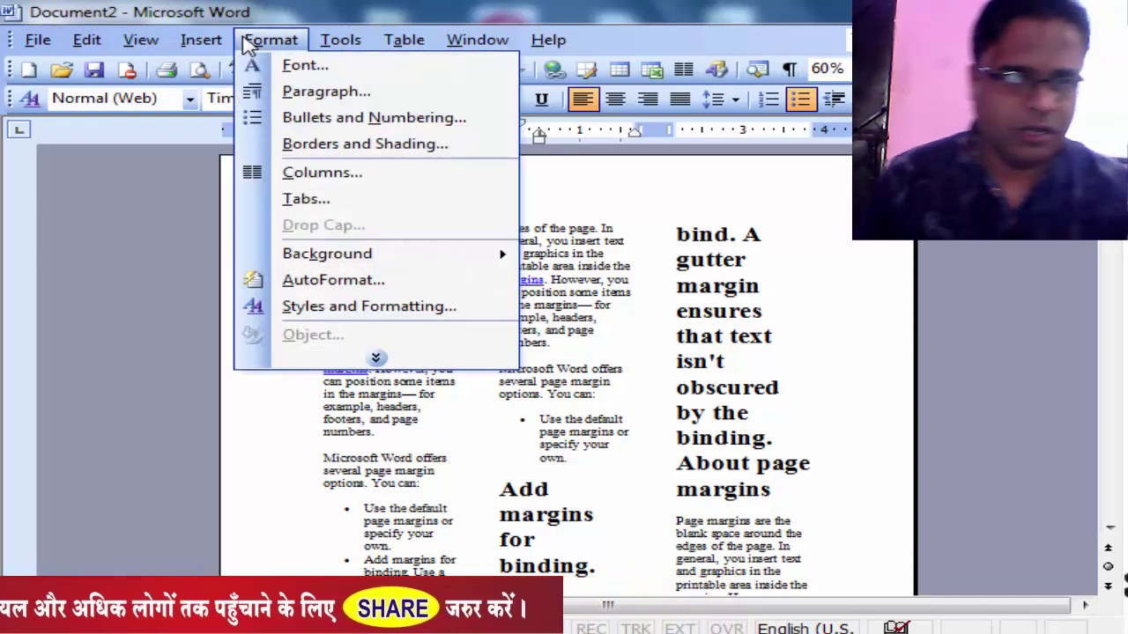
pyautogui.click(317, 174)
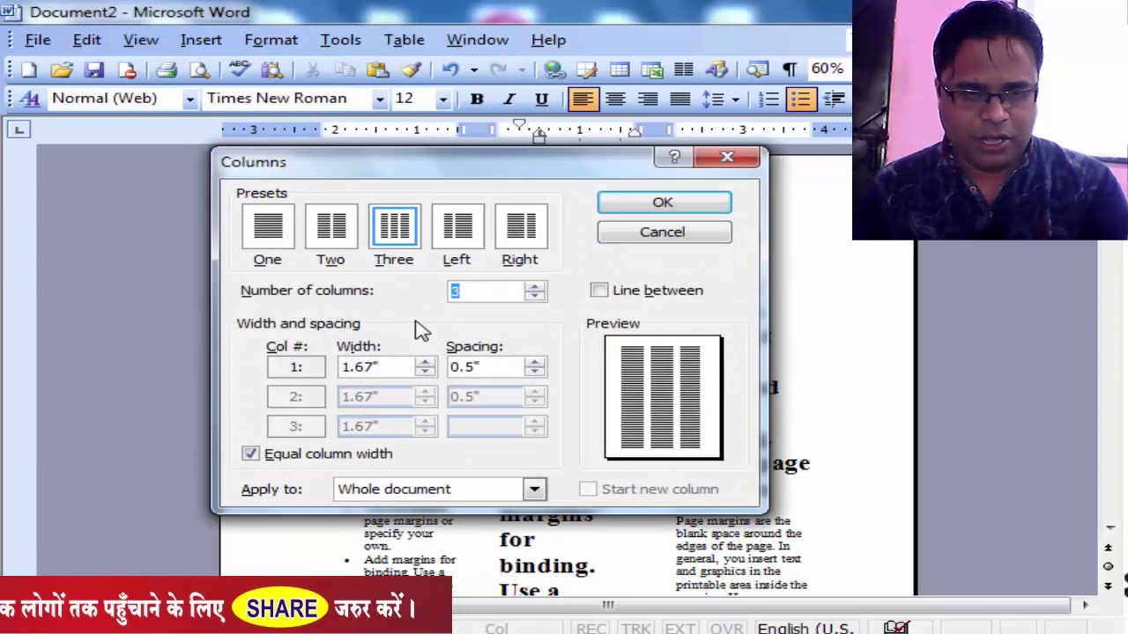
pyautogui.click(458, 229)
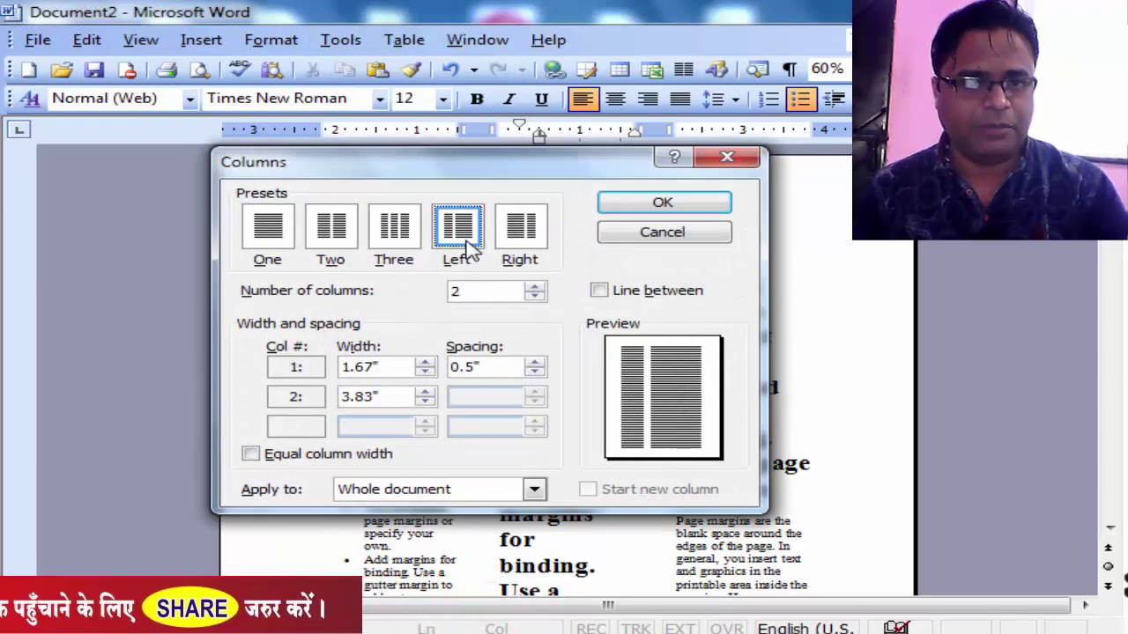
pyautogui.moveTo(423, 179); pyautogui.dragTo(515, 356)
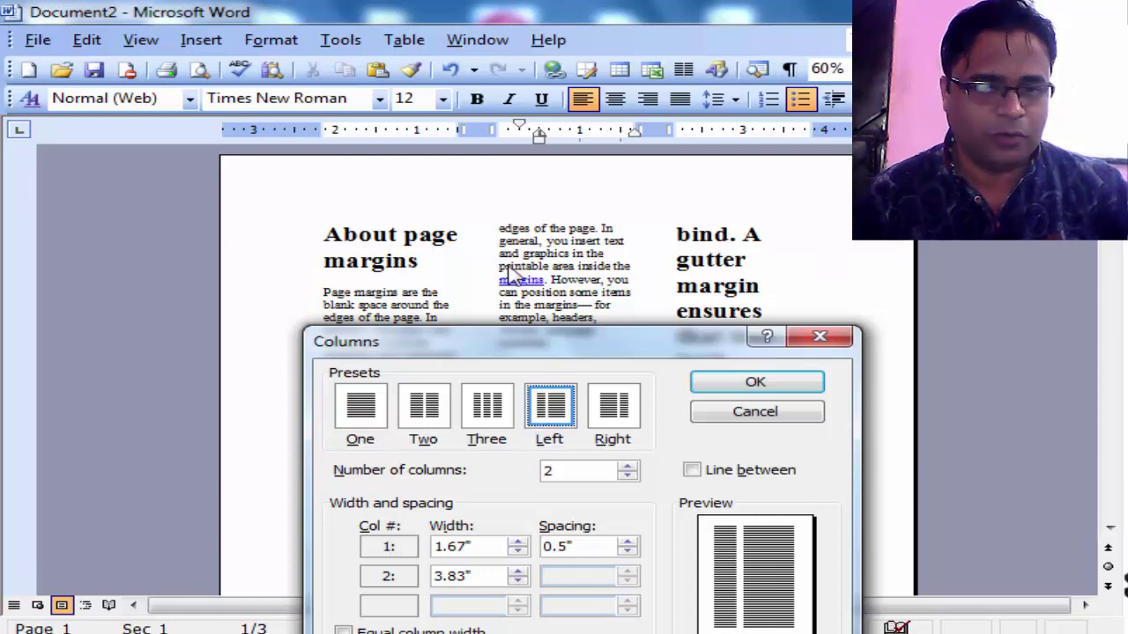
pyautogui.moveTo(590, 351); pyautogui.dragTo(566, 290)
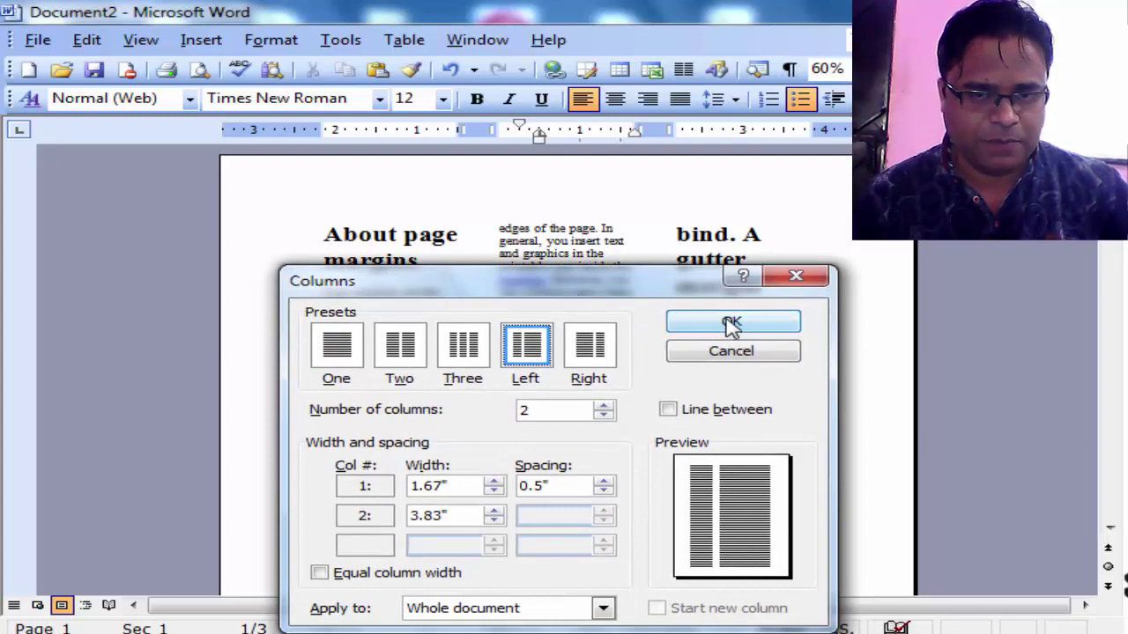
pyautogui.click(732, 323)
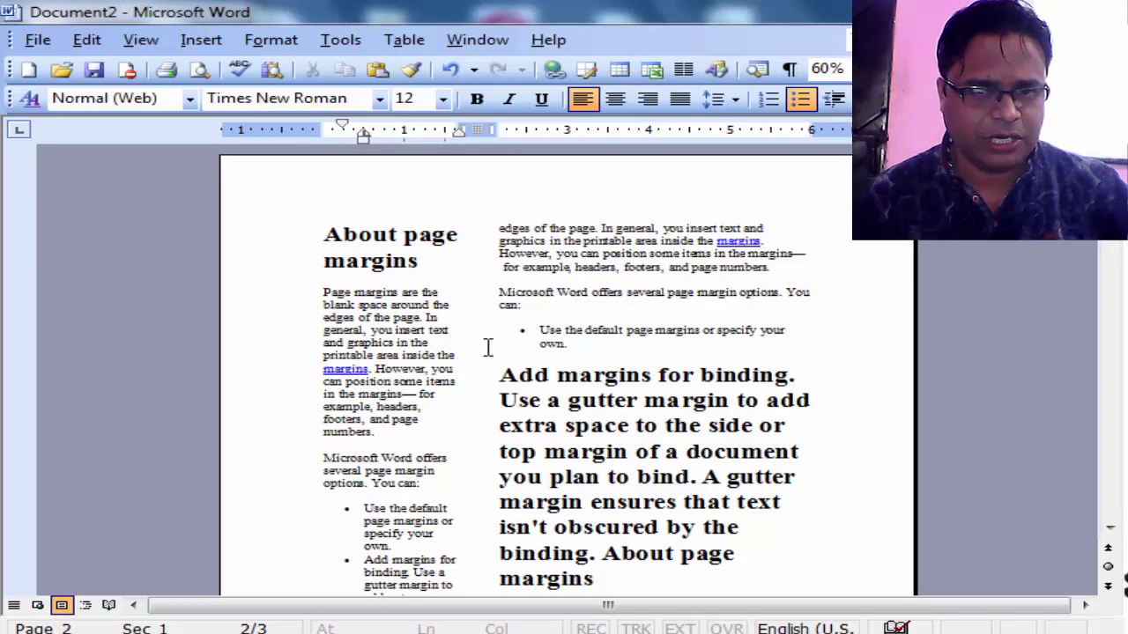
# - Browse the two columns and place the insertion point at the end of the left column
pyautogui.scroll(-3, 509, 396)
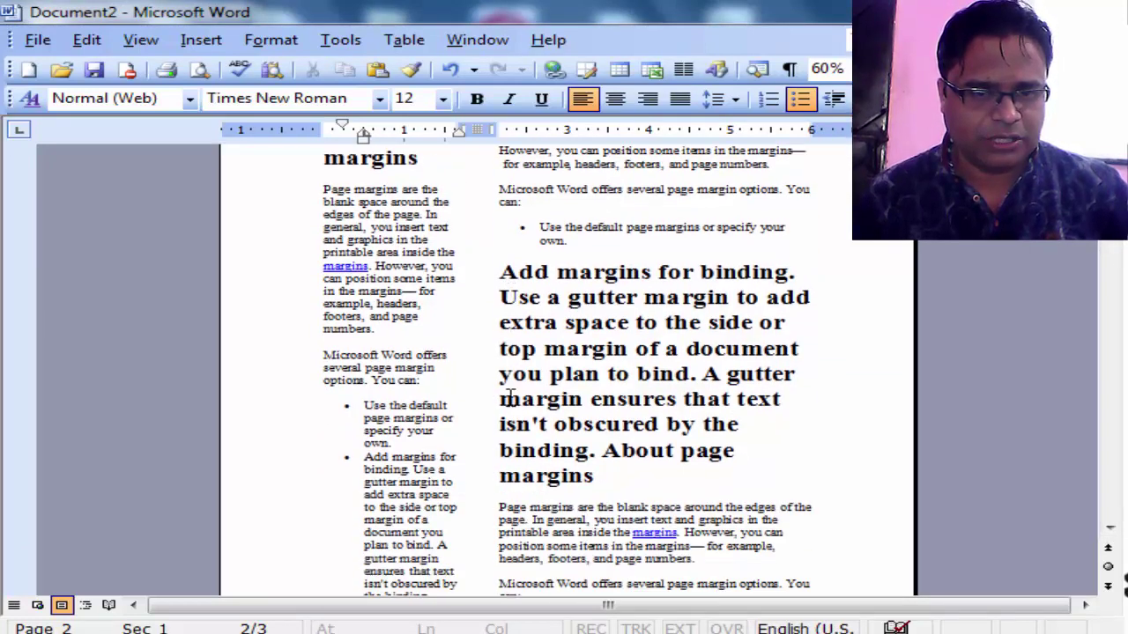
pyautogui.scroll(3, 509, 397)
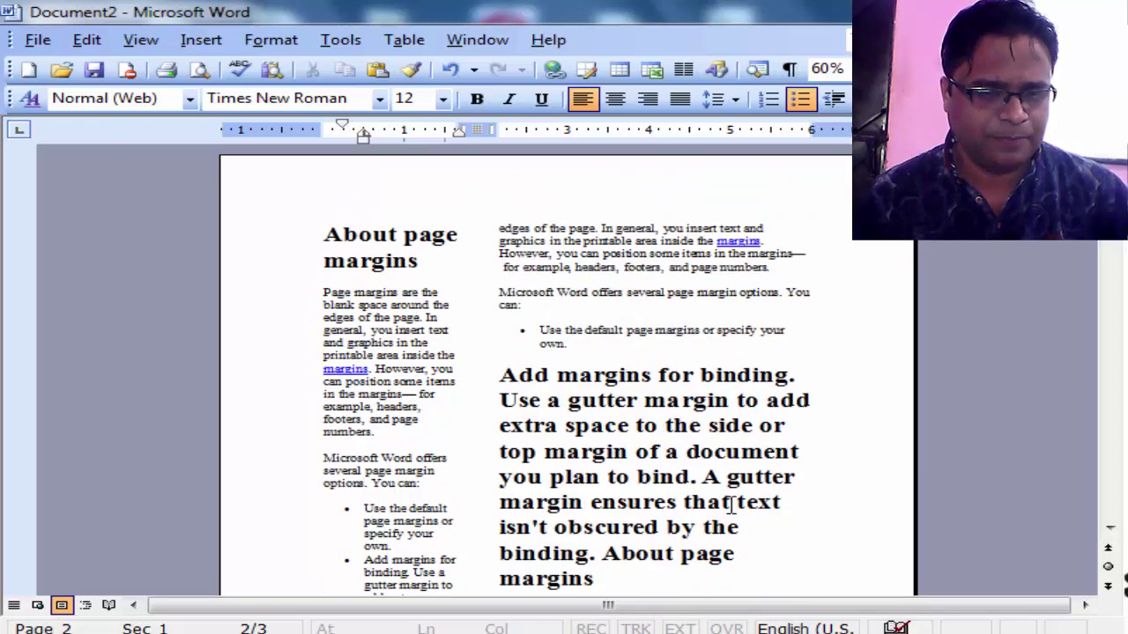
pyautogui.scroll(-2, 730, 504)
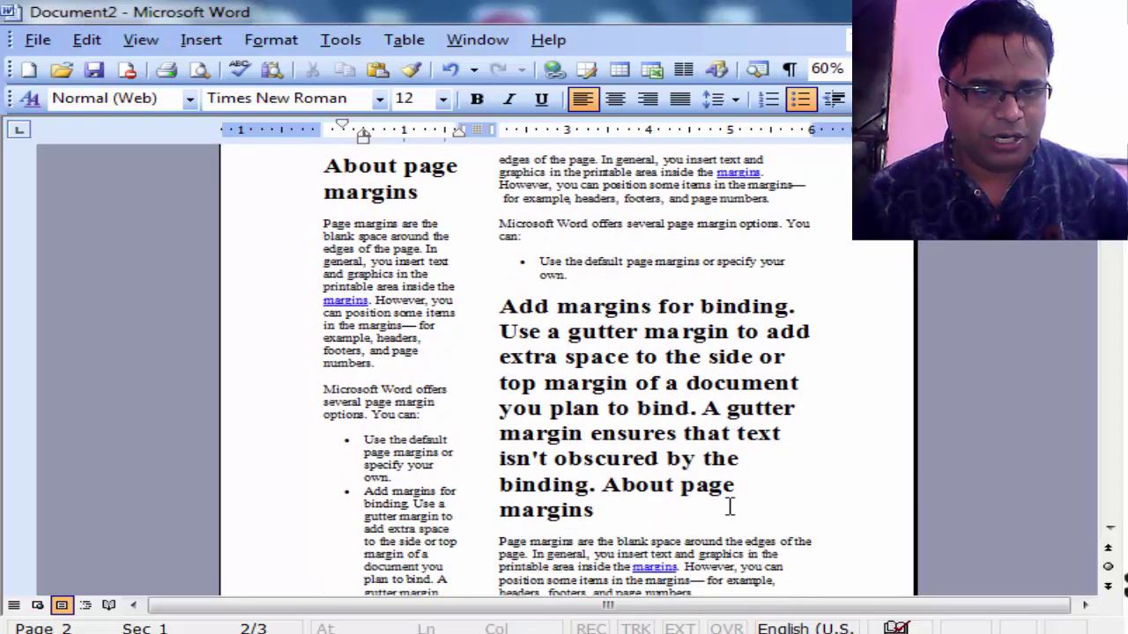
pyautogui.scroll(-4, 729, 504)
pyautogui.scroll(-3, 730, 506)
pyautogui.scroll(8, 729, 506)
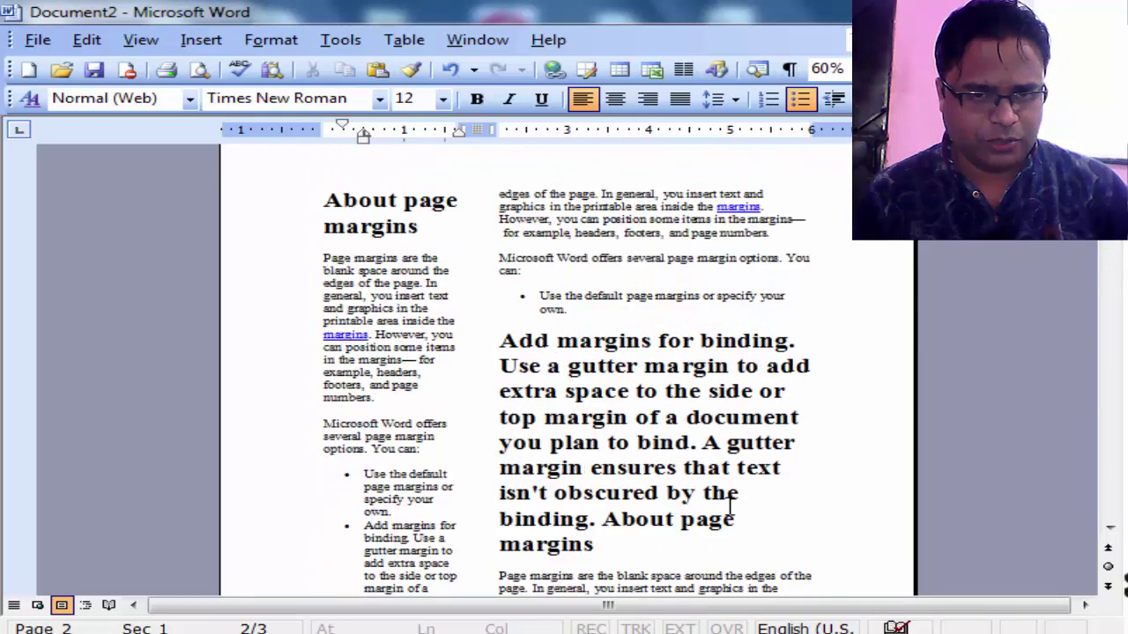
pyautogui.scroll(1, 730, 506)
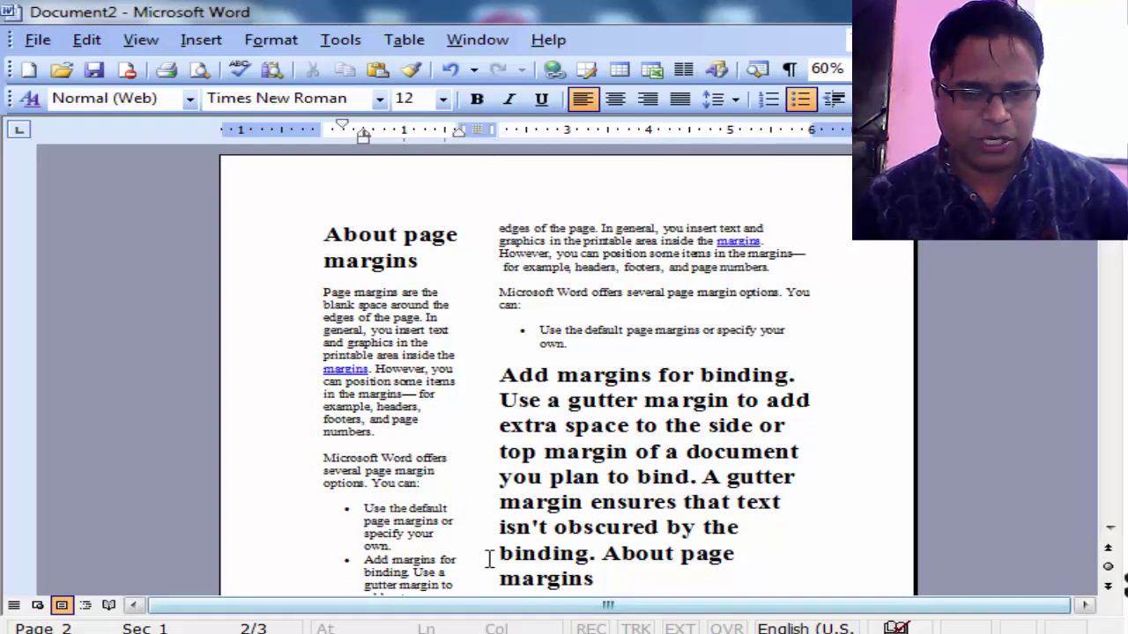
pyautogui.scroll(-6, 489, 559)
pyautogui.scroll(-6, 489, 558)
pyautogui.scroll(11, 489, 557)
pyautogui.scroll(1, 489, 557)
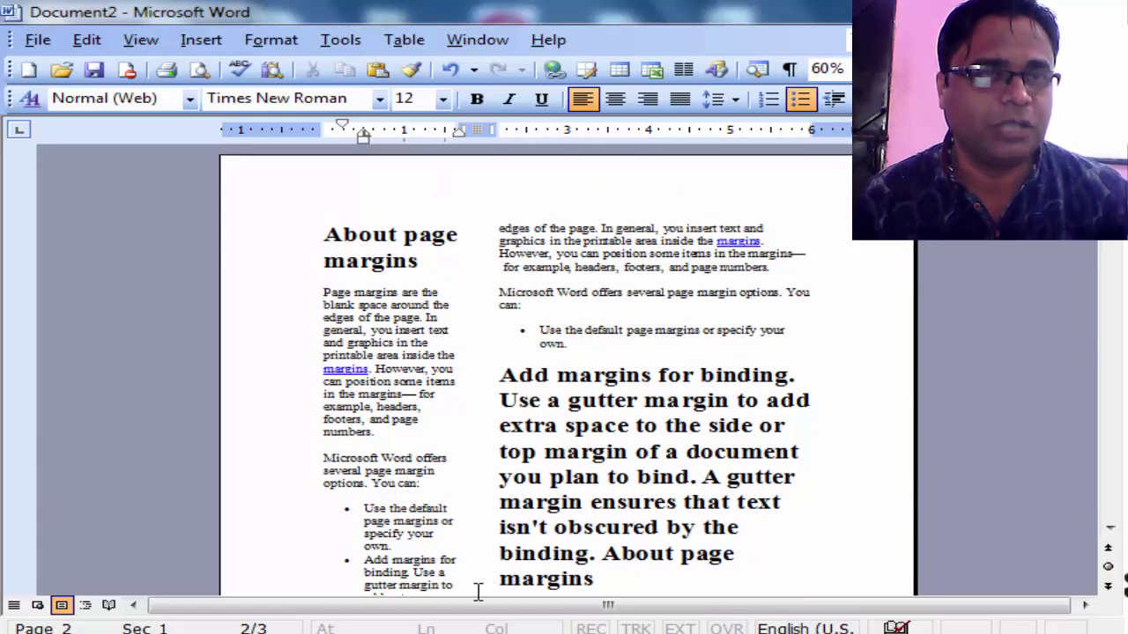
pyautogui.scroll(-3, 362, 375)
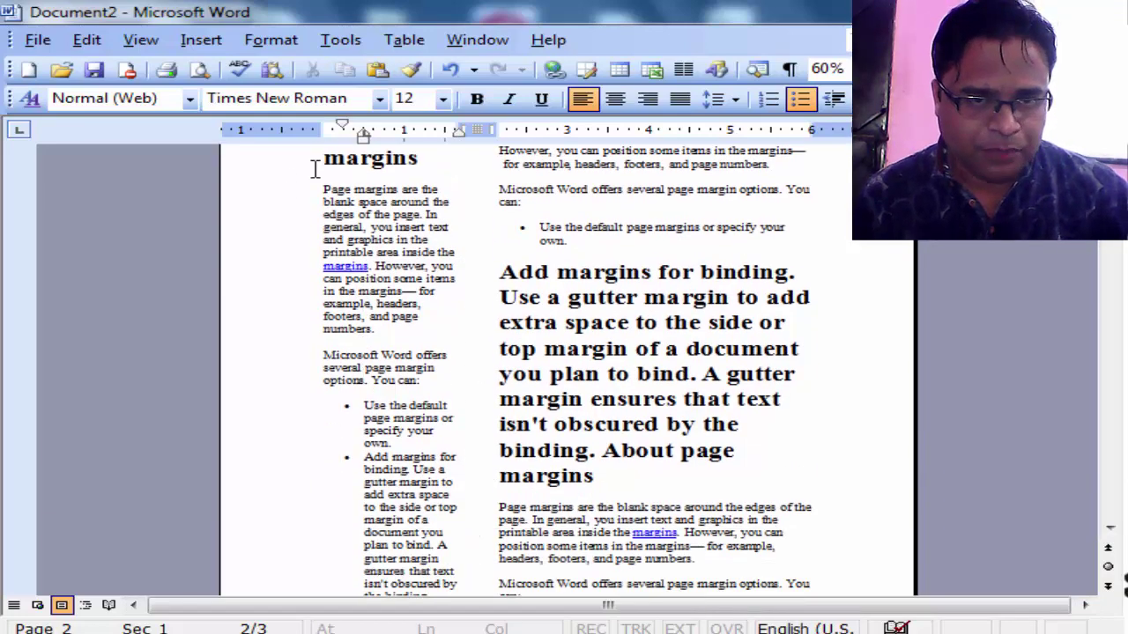
pyautogui.scroll(-3, 443, 467)
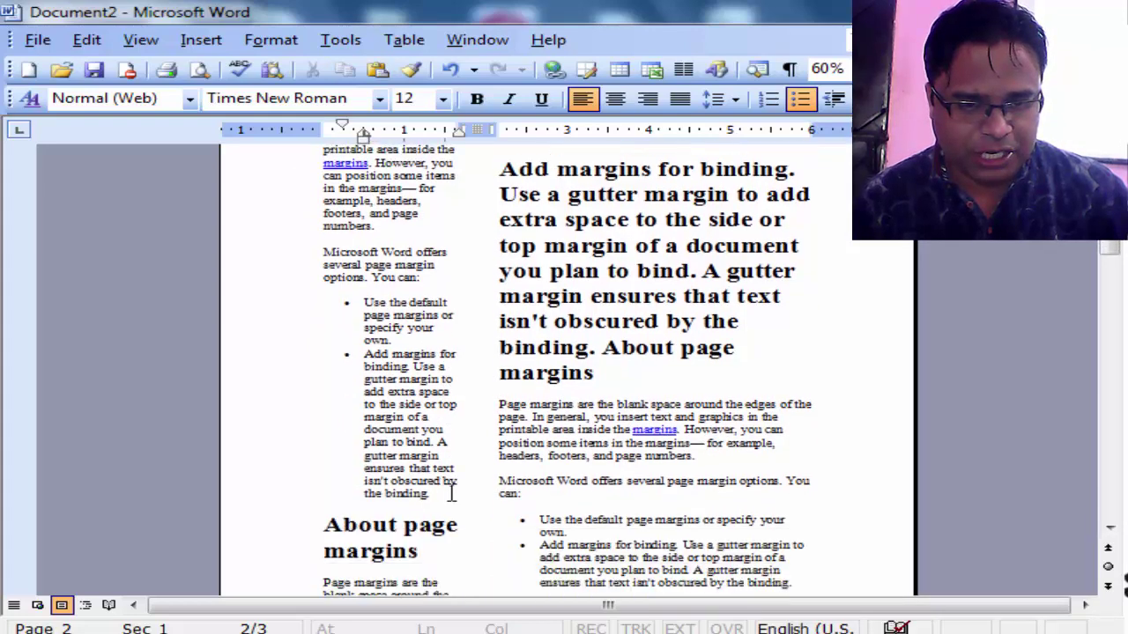
pyautogui.scroll(-3, 451, 493)
pyautogui.click(457, 497)
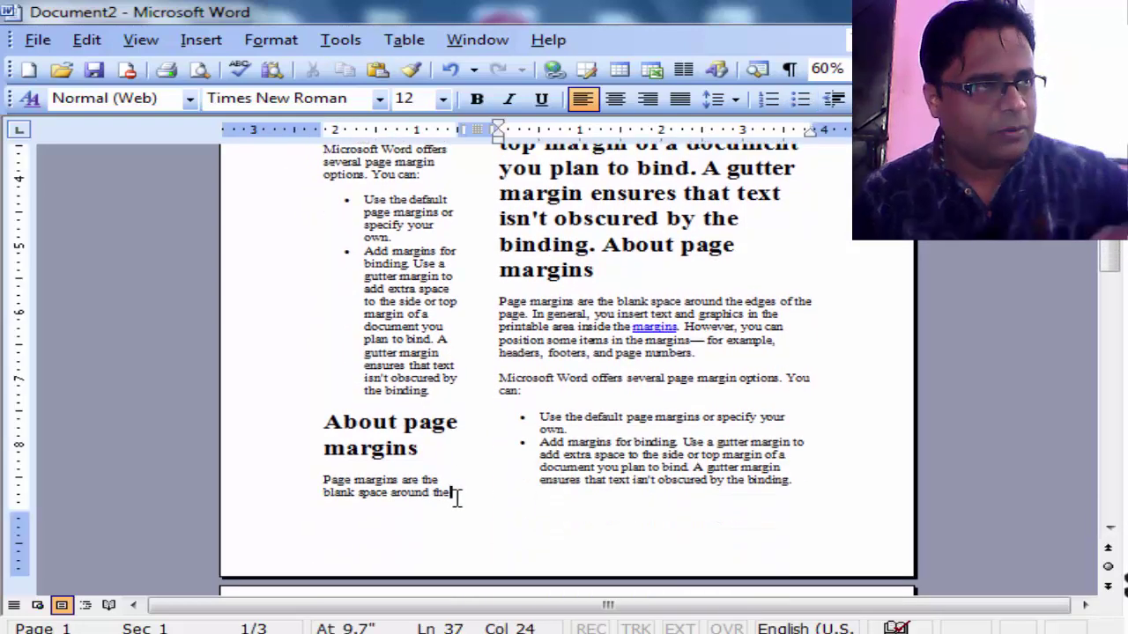
# - Select the right column's text from 'edges of the page' down to the 'About page margins' heading
pyautogui.scroll(2, 823, 471)
pyautogui.scroll(3, 823, 472)
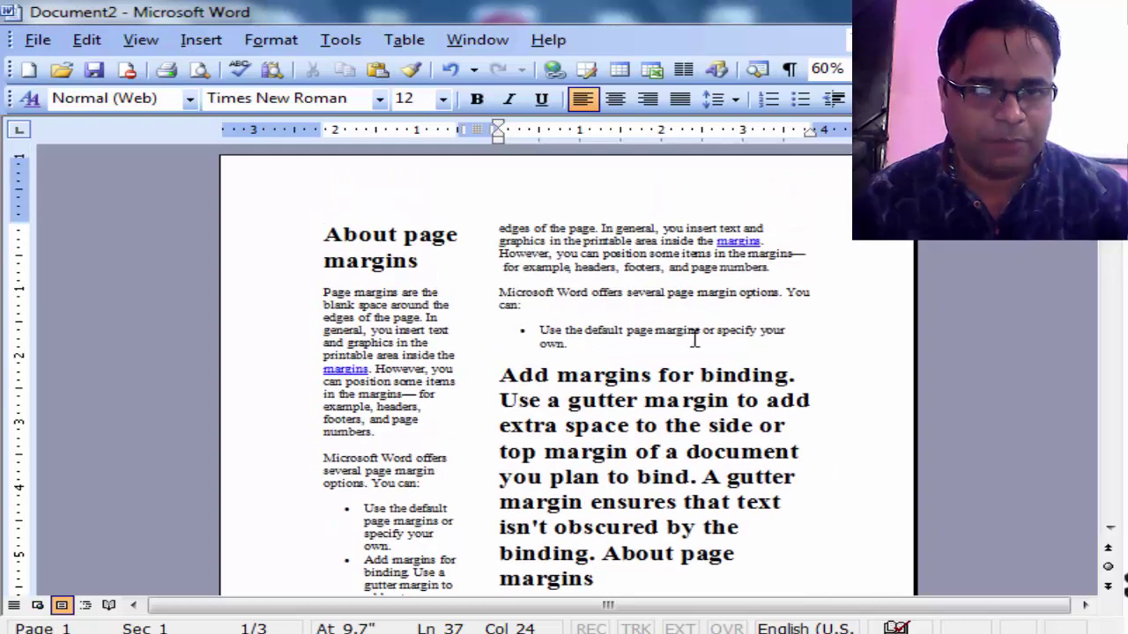
pyautogui.moveTo(499, 229); pyautogui.dragTo(599, 585)
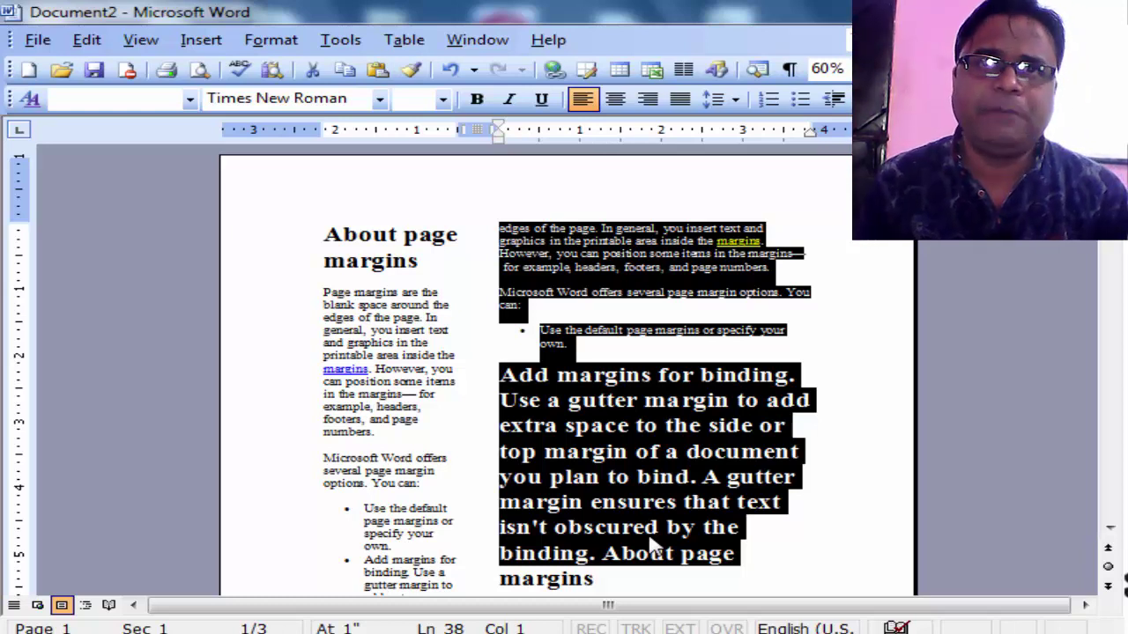
# - Select and deselect the left and right column text to see where each column ends
pyautogui.click(414, 546)
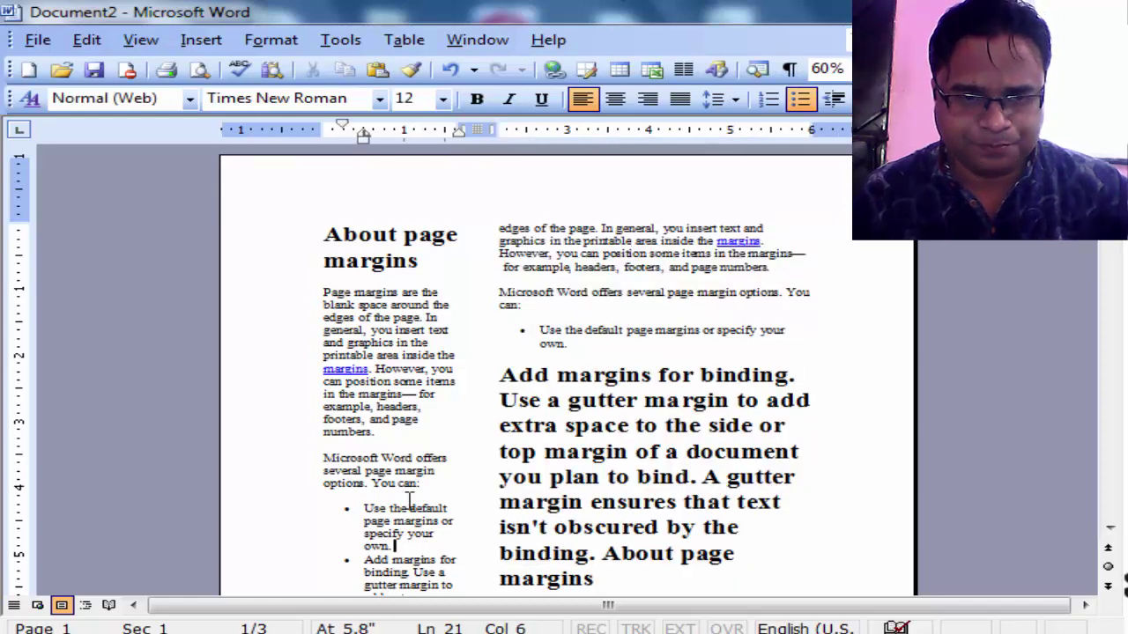
pyautogui.moveTo(326, 243)
pyautogui.mouseDown()
pyautogui.moveTo(456, 617)
pyautogui.moveTo(455, 458)
pyautogui.mouseUp()
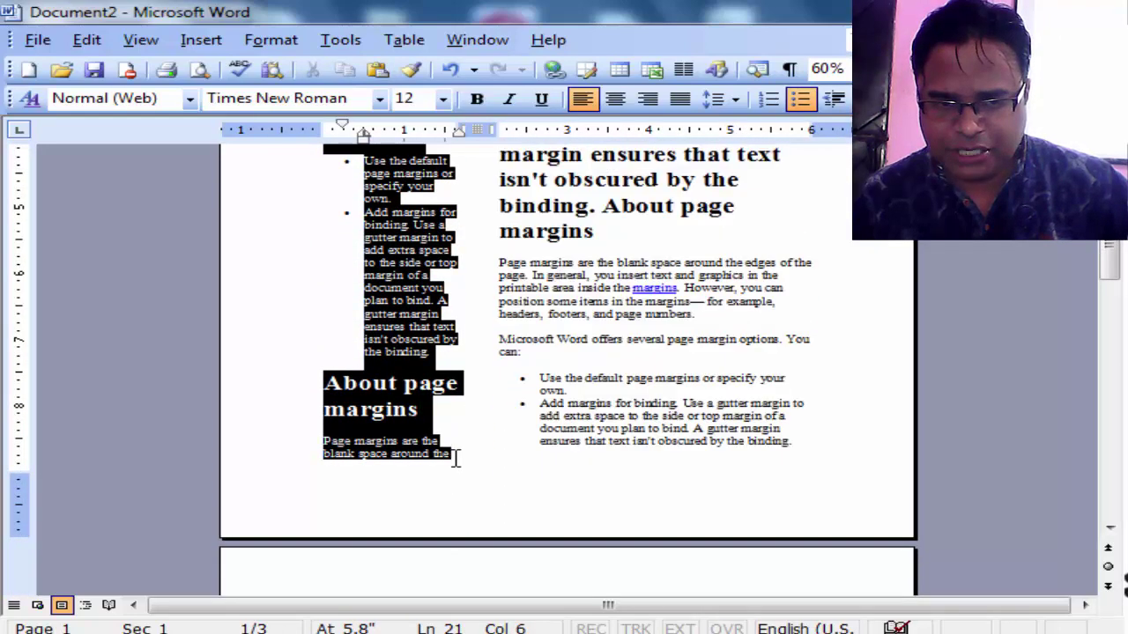
pyautogui.click(455, 453)
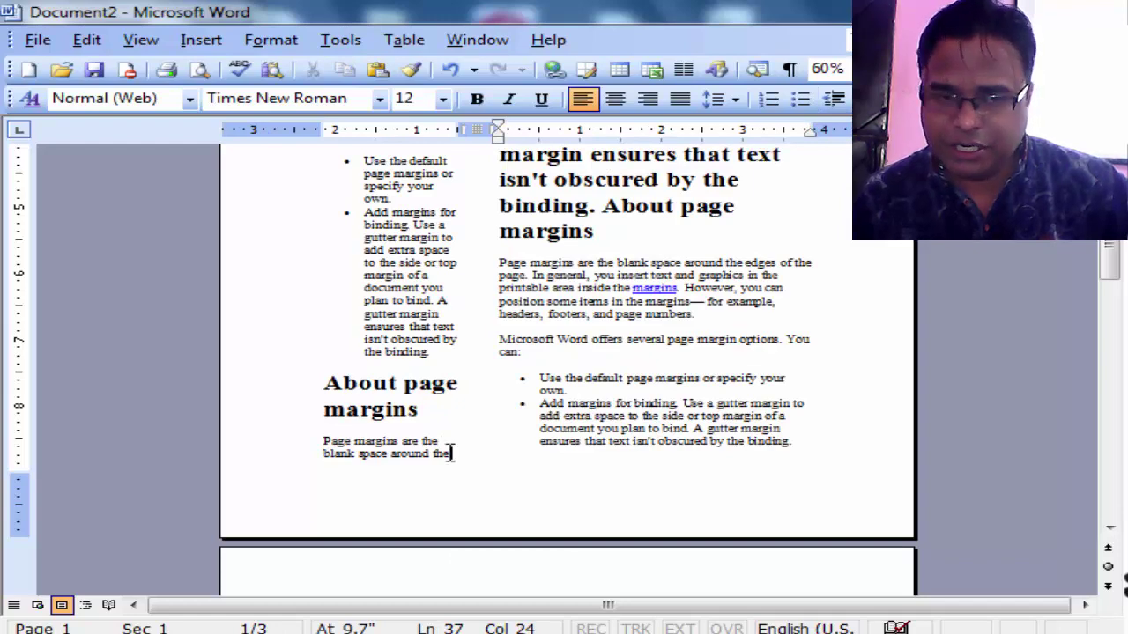
pyautogui.scroll(-10, 450, 453)
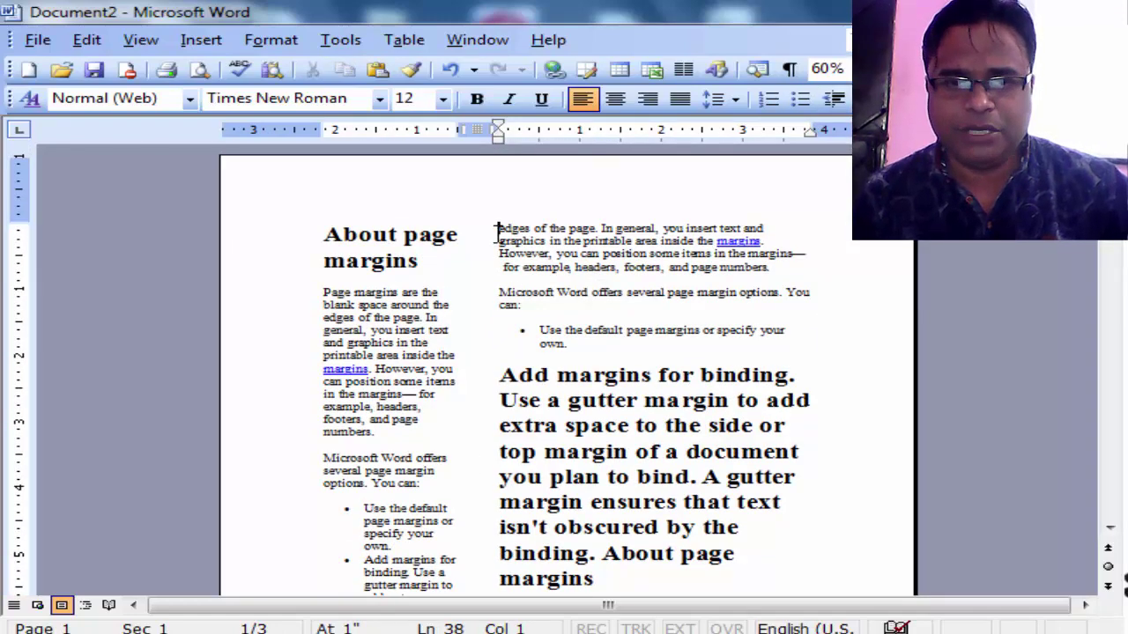
pyautogui.moveTo(496, 231)
pyautogui.mouseDown()
pyautogui.moveTo(627, 616)
pyautogui.moveTo(790, 390)
pyautogui.mouseUp()
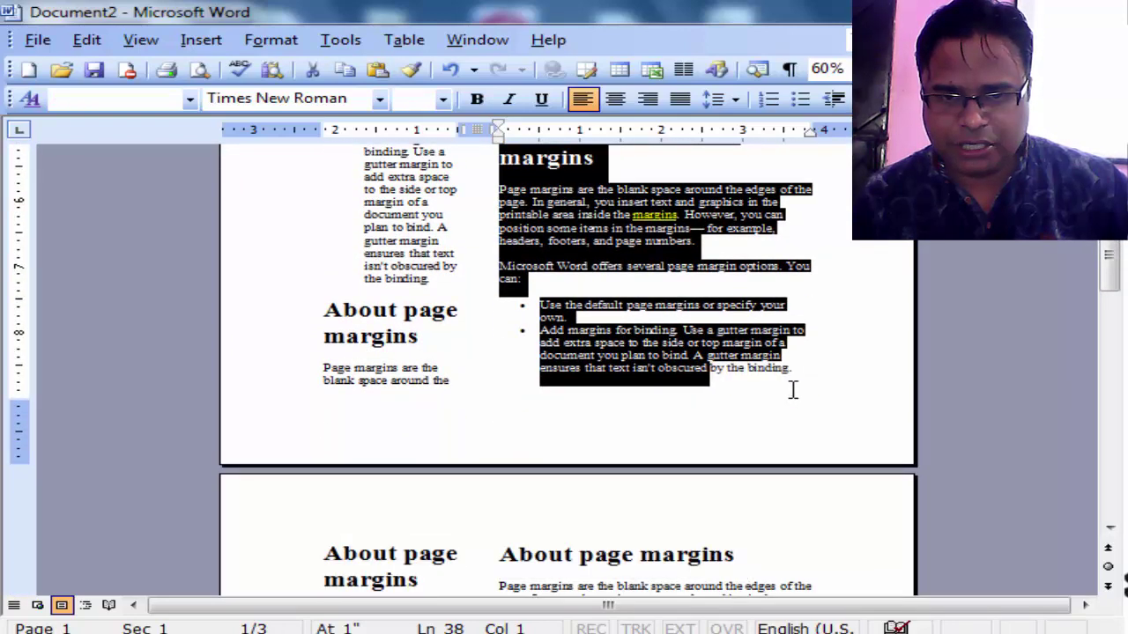
pyautogui.click(795, 370)
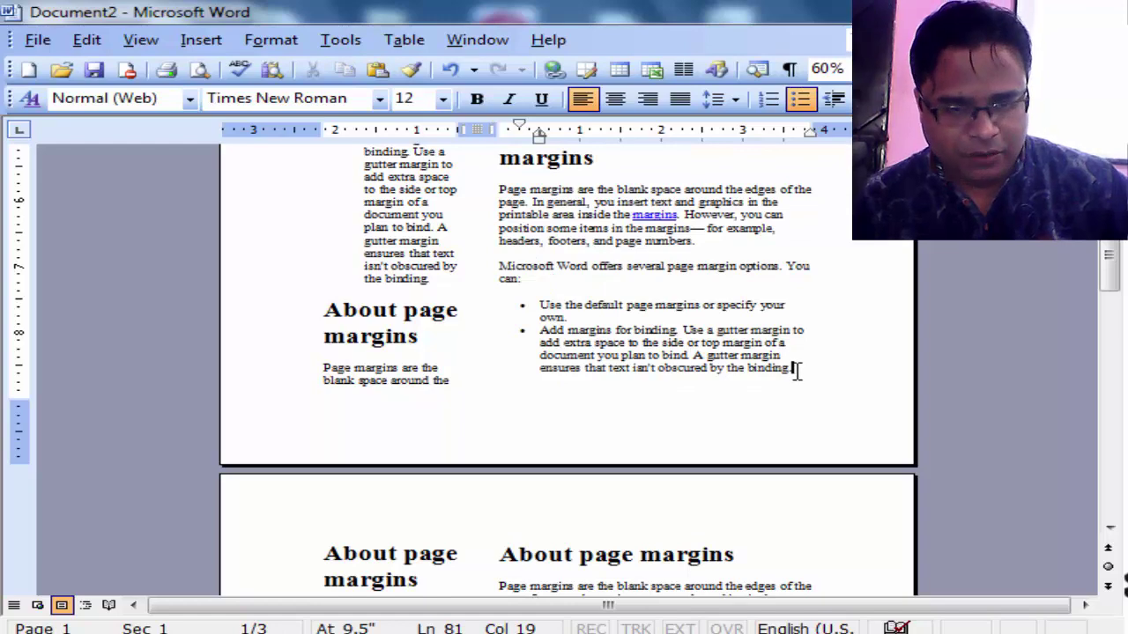
pyautogui.scroll(-2, 796, 379)
pyautogui.scroll(-3, 713, 405)
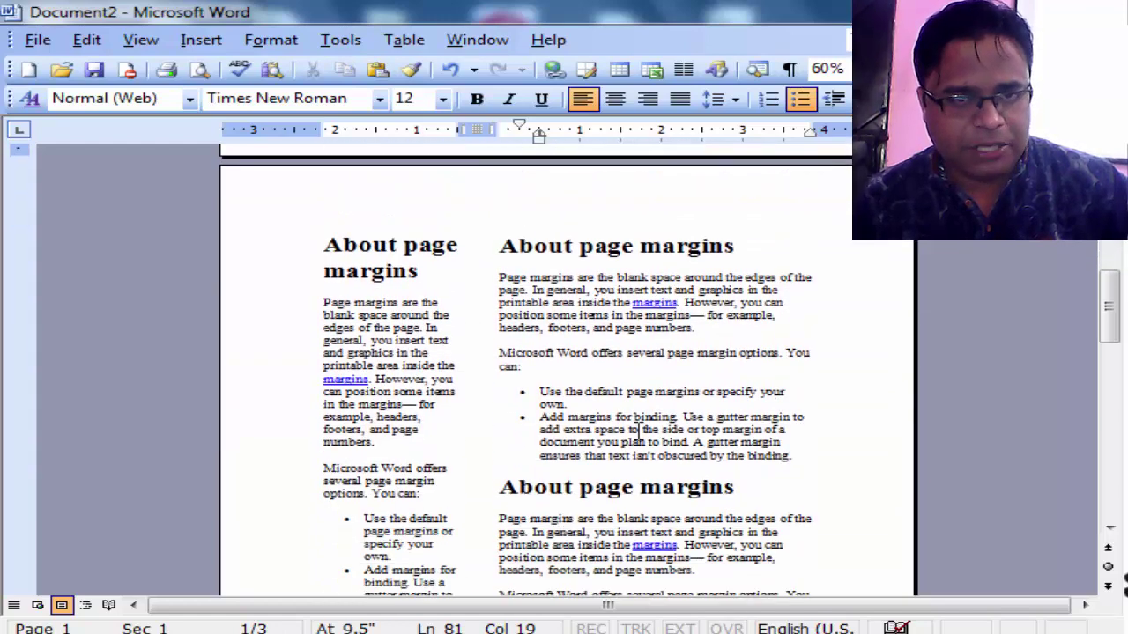
# - Paste the copied page-margins text on the empty line after 'the binding.' and review the three pages
pyautogui.click(328, 244)
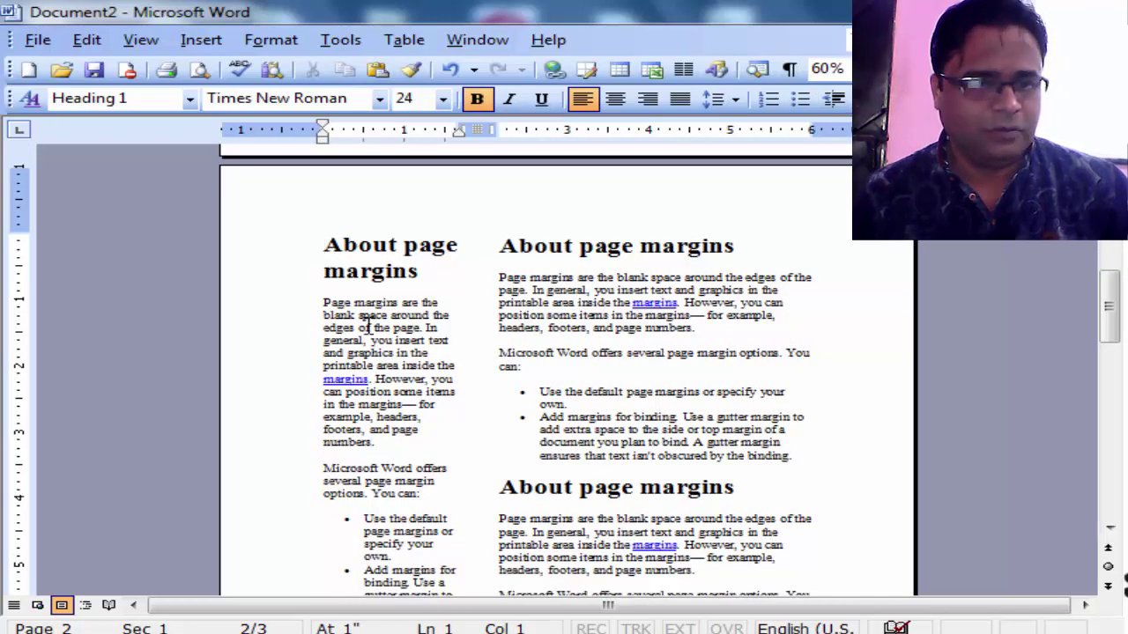
pyautogui.scroll(-1, 473, 511)
pyautogui.scroll(-2, 478, 519)
pyautogui.click(446, 335)
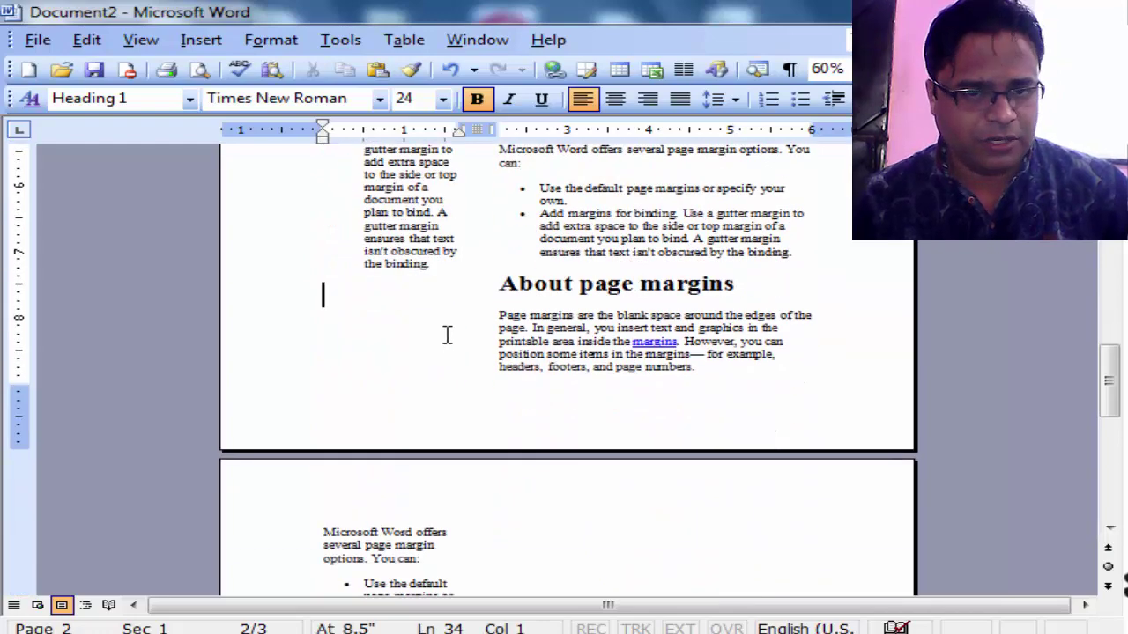
pyautogui.hotkey('ctrl', 'v')
pyautogui.click(796, 362)
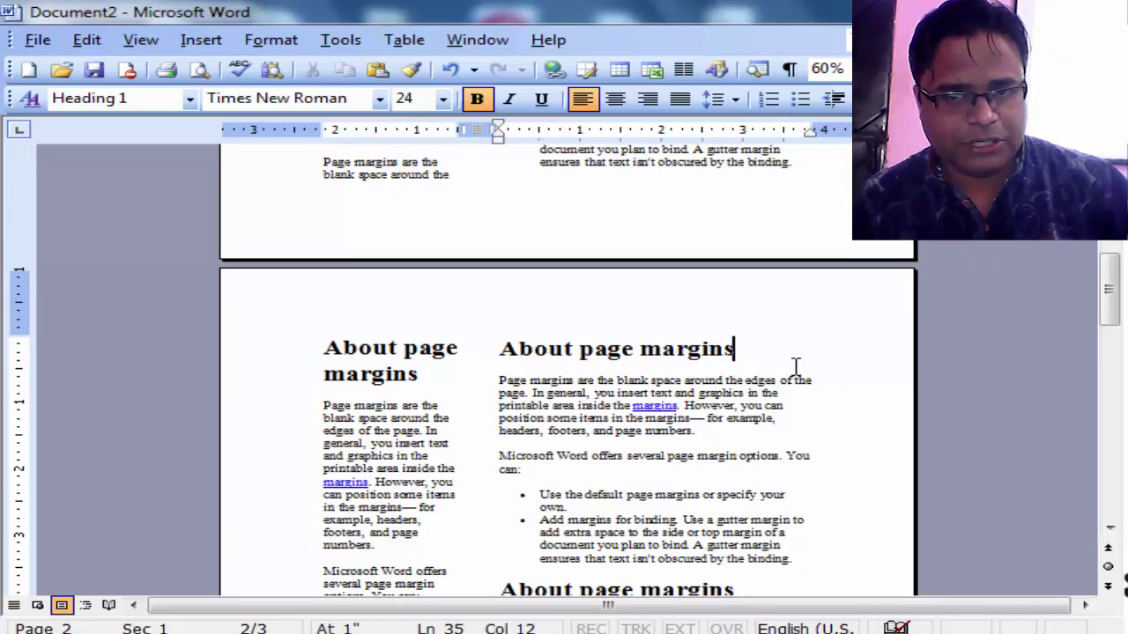
pyautogui.scroll(-5, 814, 436)
pyautogui.scroll(-4, 792, 405)
pyautogui.scroll(-3, 546, 464)
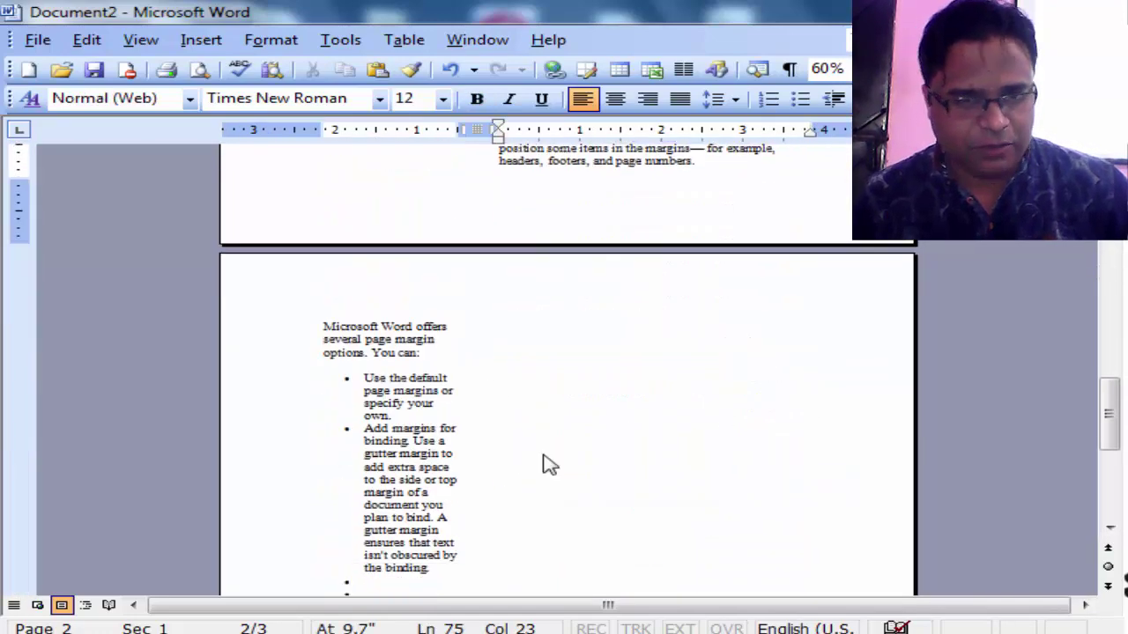
pyautogui.click(321, 338)
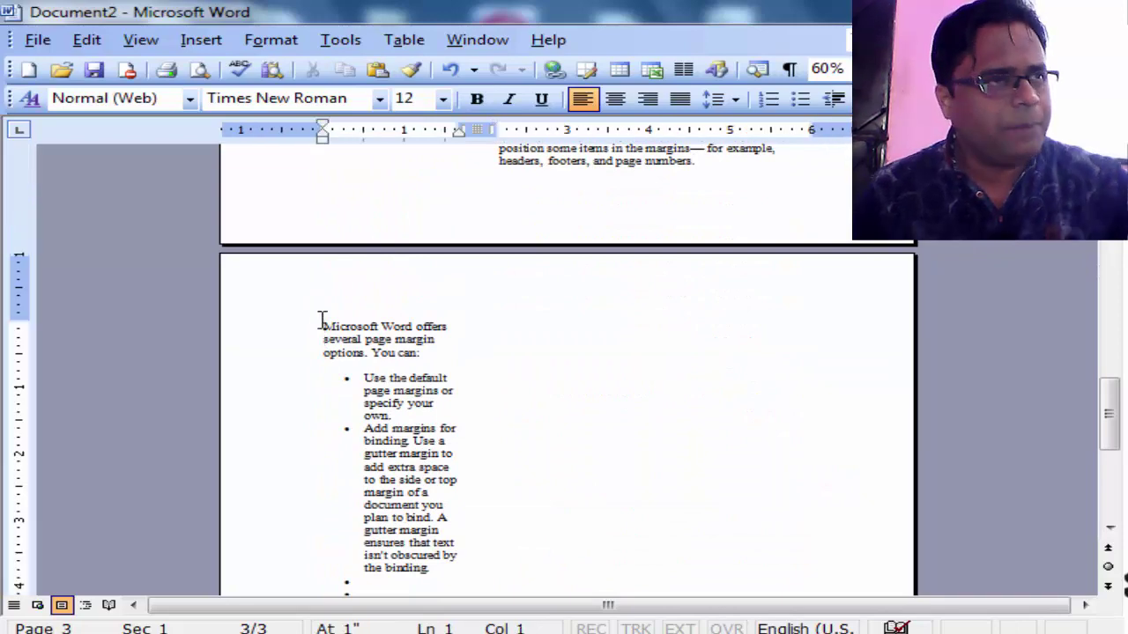
pyautogui.scroll(2, 378, 285)
pyautogui.scroll(3, 381, 282)
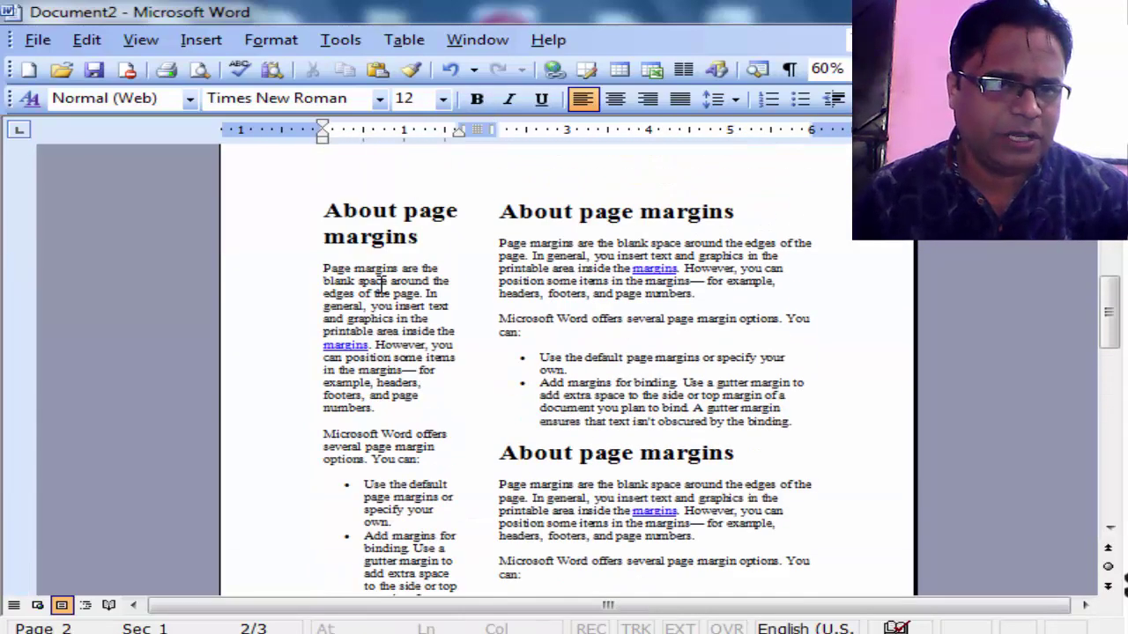
pyautogui.scroll(-5, 379, 285)
pyautogui.scroll(-3, 376, 293)
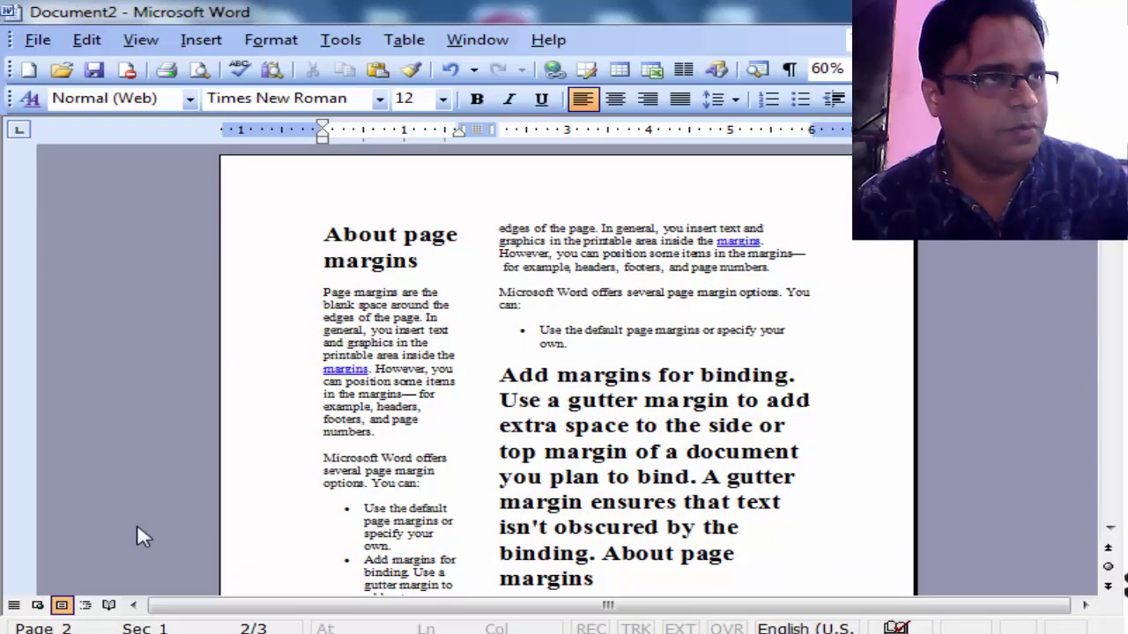
# - Switch to the Right column preset: a wide 3.83" left column beside a narrow 1.67" right column
pyautogui.click(280, 44)
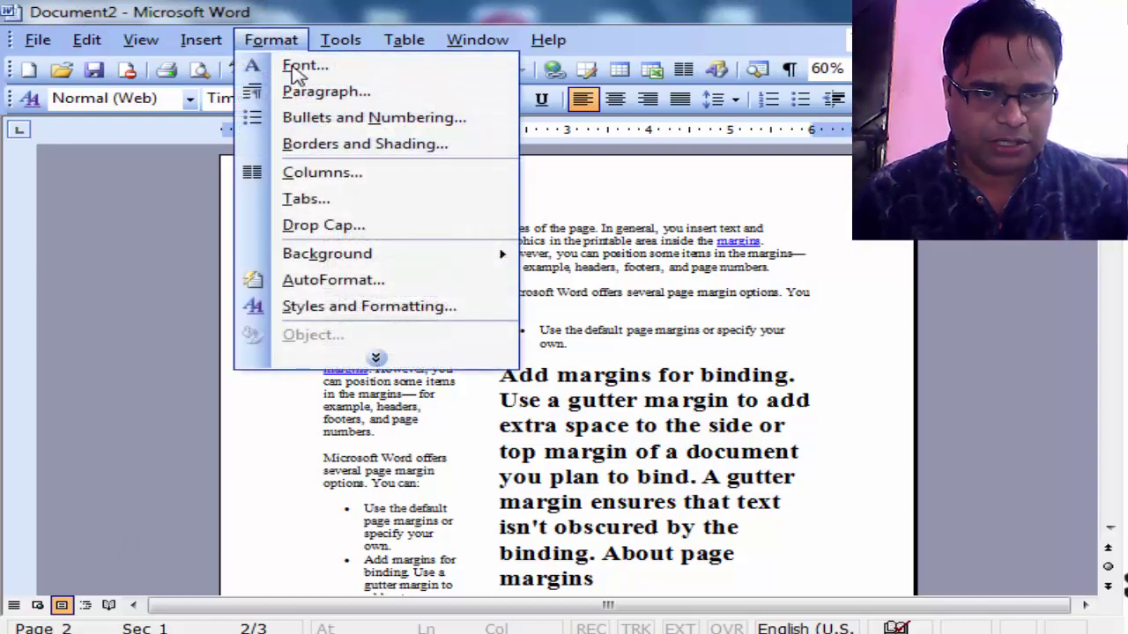
pyautogui.click(322, 173)
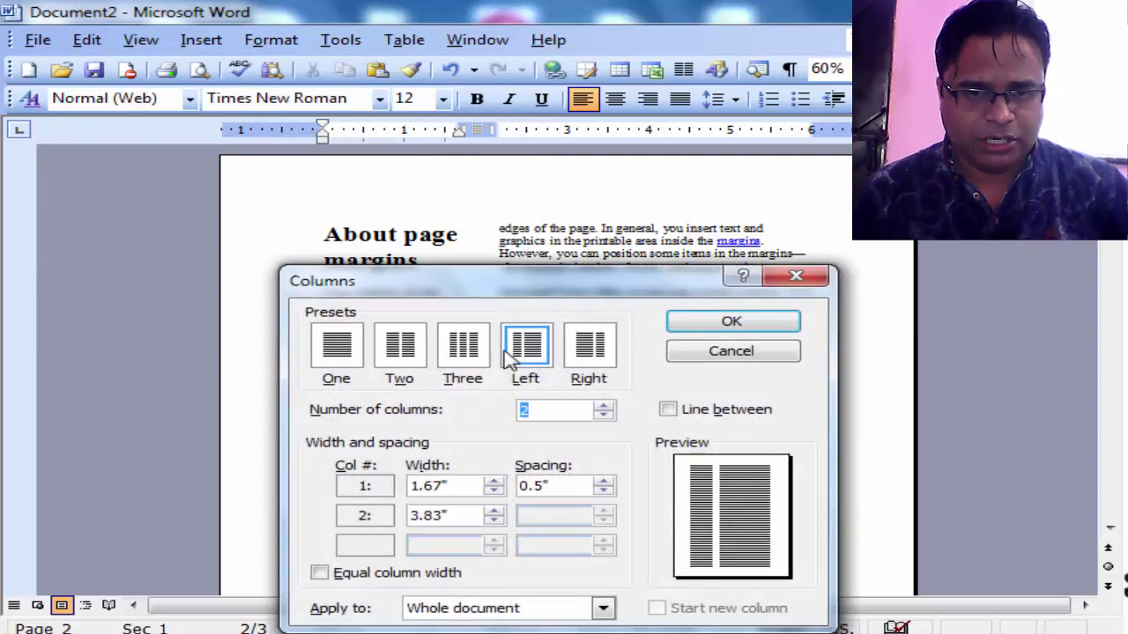
pyautogui.click(595, 342)
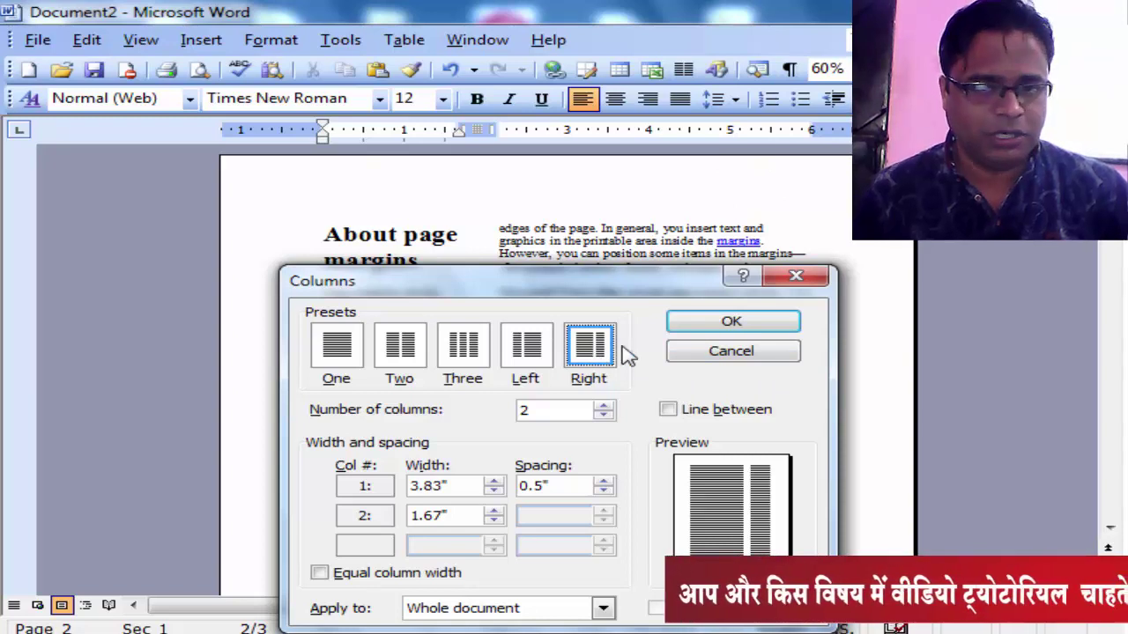
pyautogui.click(762, 323)
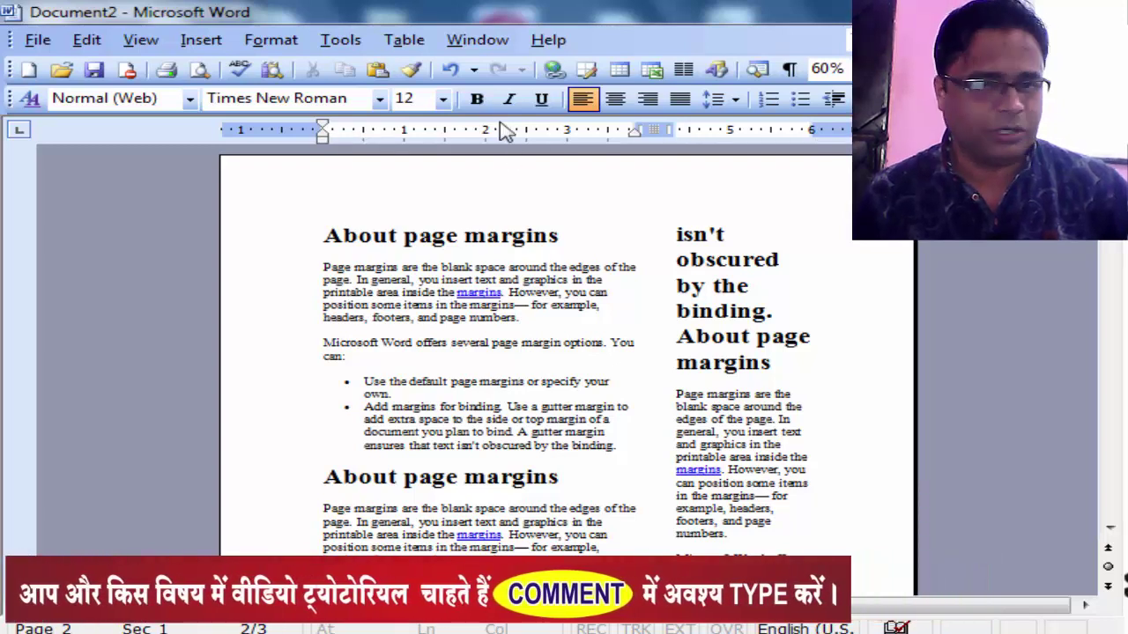
pyautogui.click(275, 46)
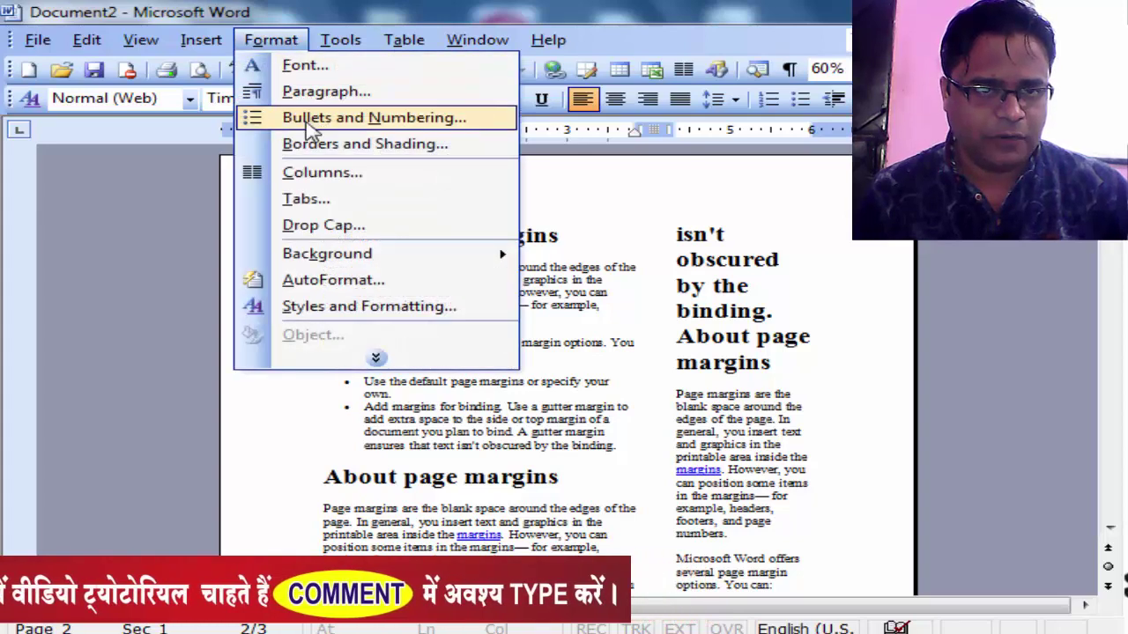
# - Set the document to five equal 0.8" columns with 0.5" spacing
pyautogui.click(322, 174)
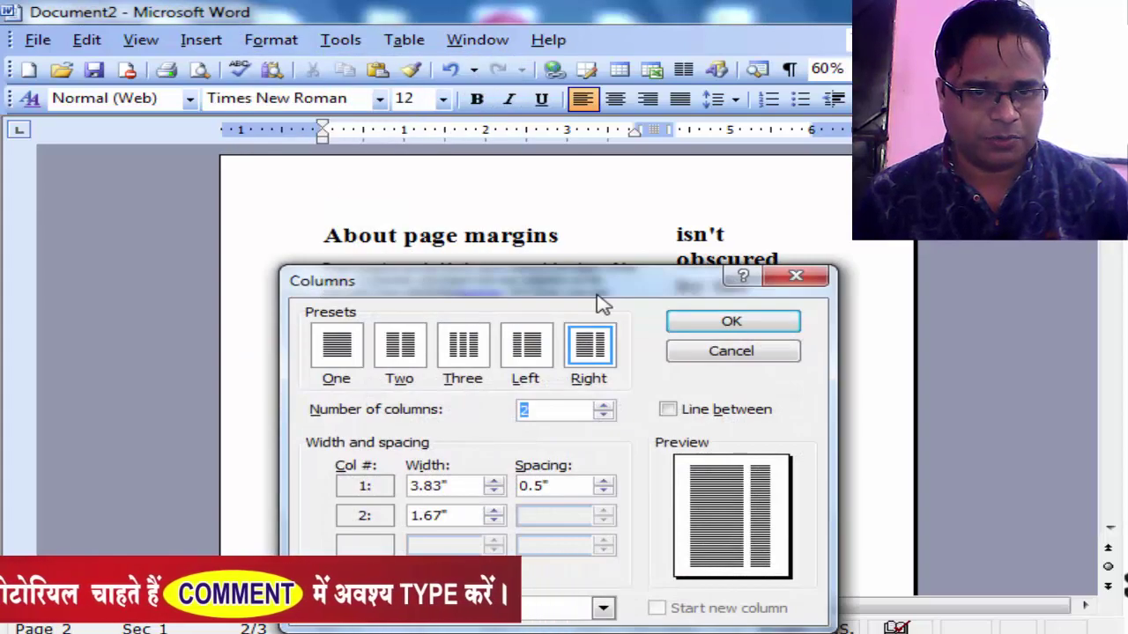
pyautogui.moveTo(598, 300); pyautogui.dragTo(535, 180)
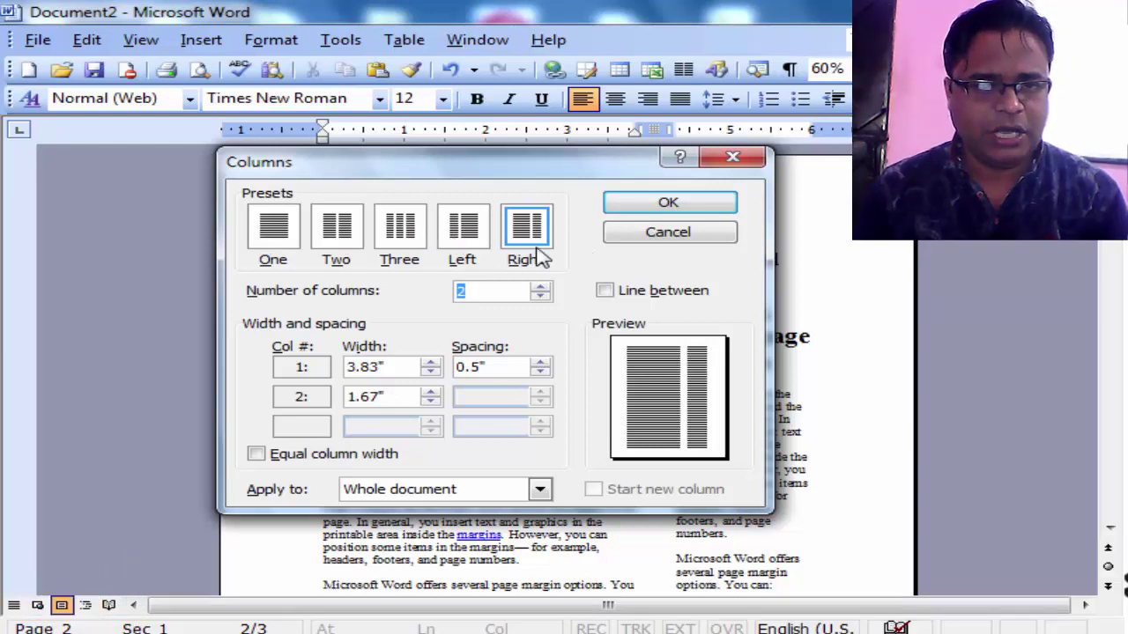
pyautogui.click(401, 229)
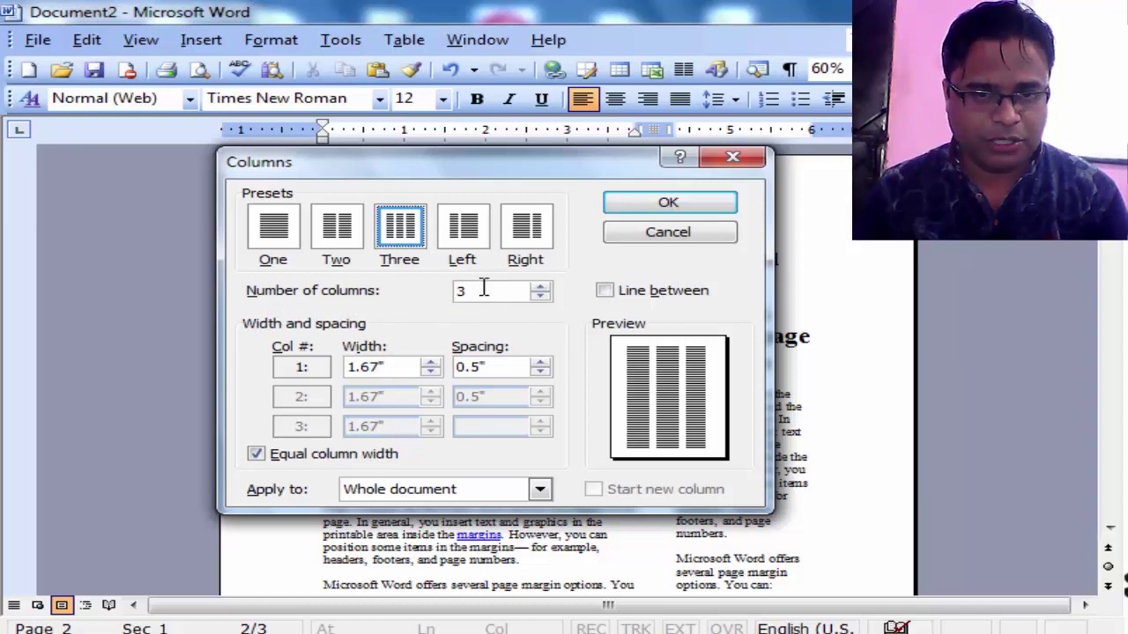
pyautogui.moveTo(482, 289); pyautogui.dragTo(457, 289)
pyautogui.click(541, 285)
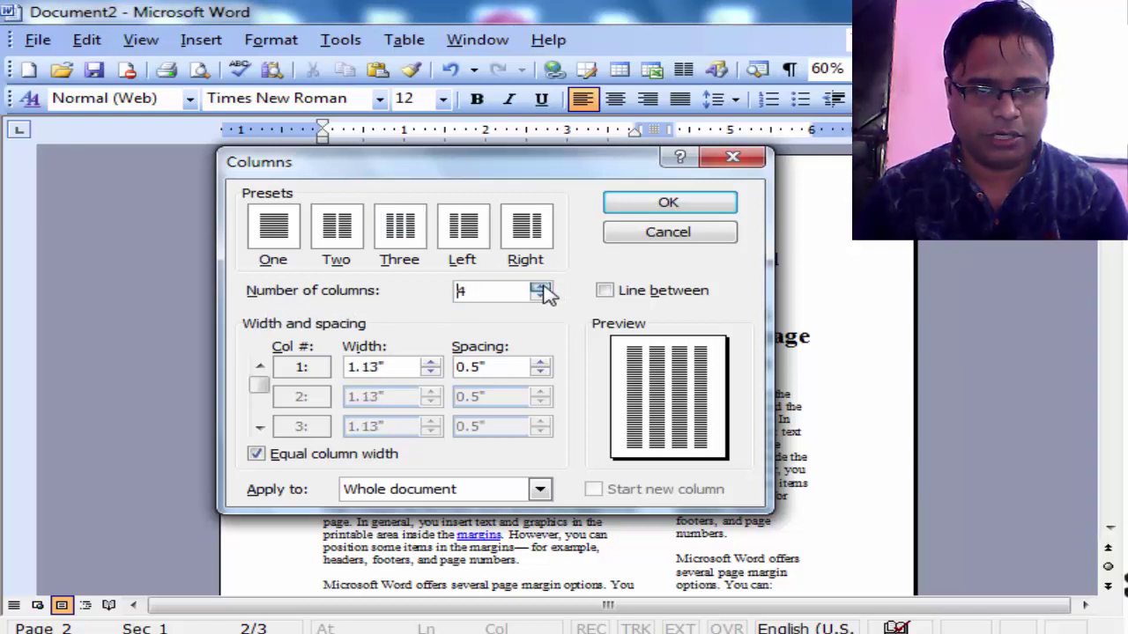
pyautogui.click(541, 285)
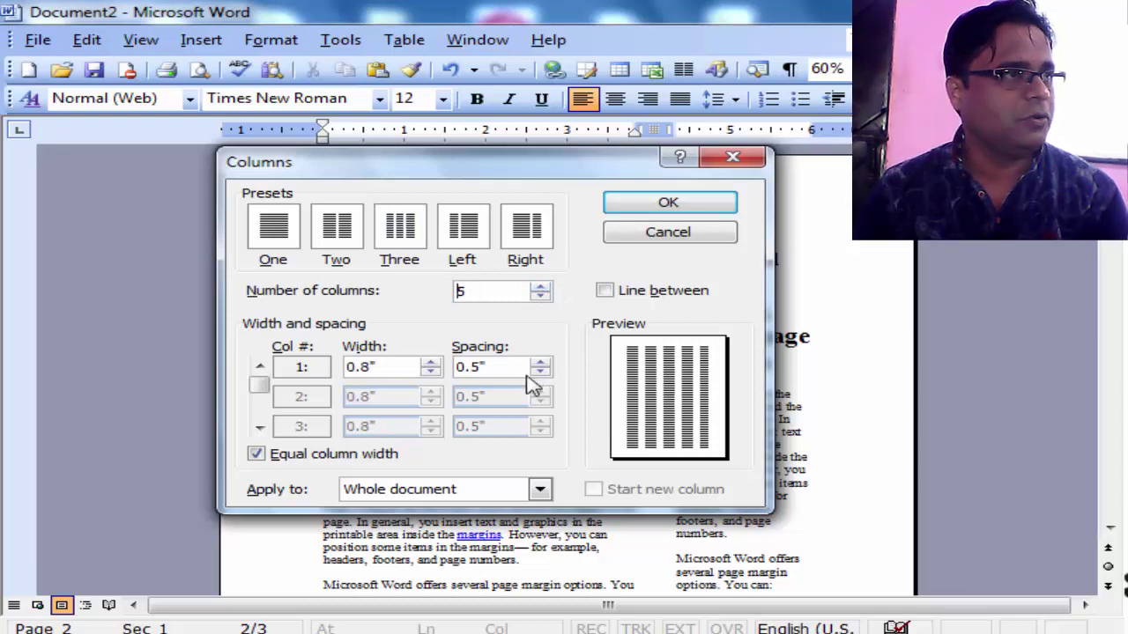
pyautogui.click(541, 287)
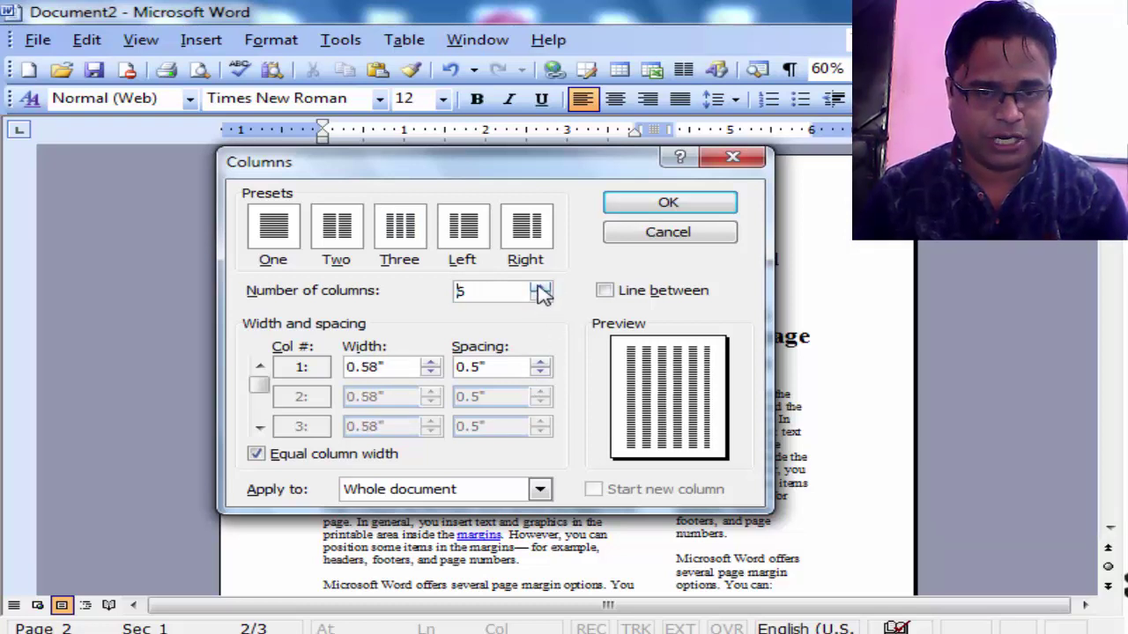
pyautogui.click(541, 297)
pyautogui.click(539, 296)
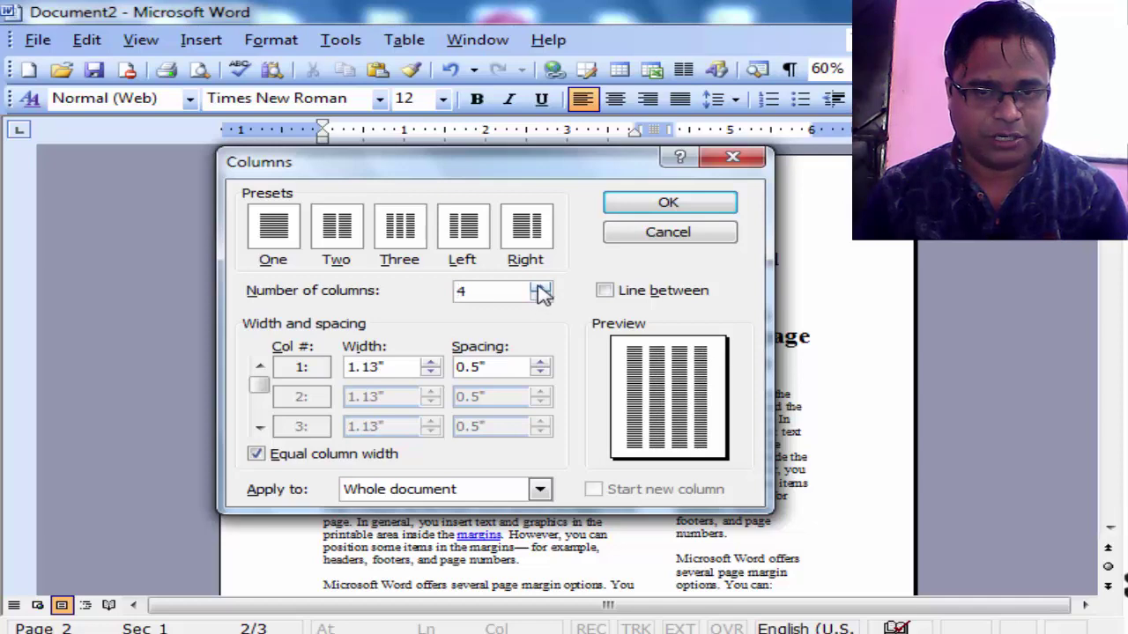
pyautogui.click(539, 286)
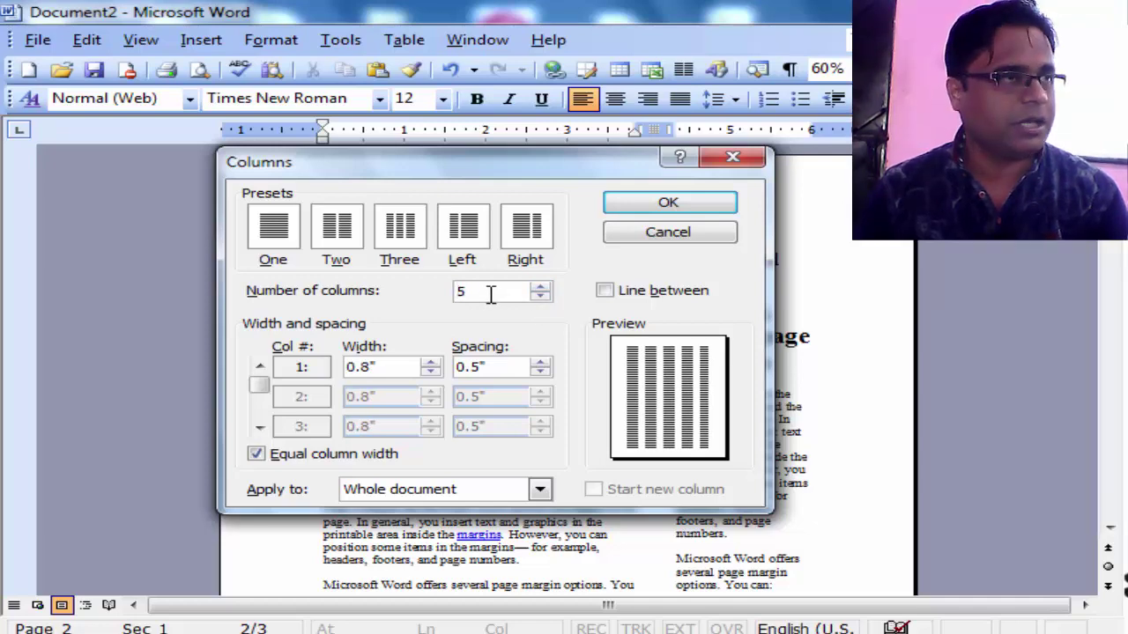
pyautogui.click(670, 205)
# - Scroll through the five-column document to review the layout
pyautogui.scroll(5, 667, 220)
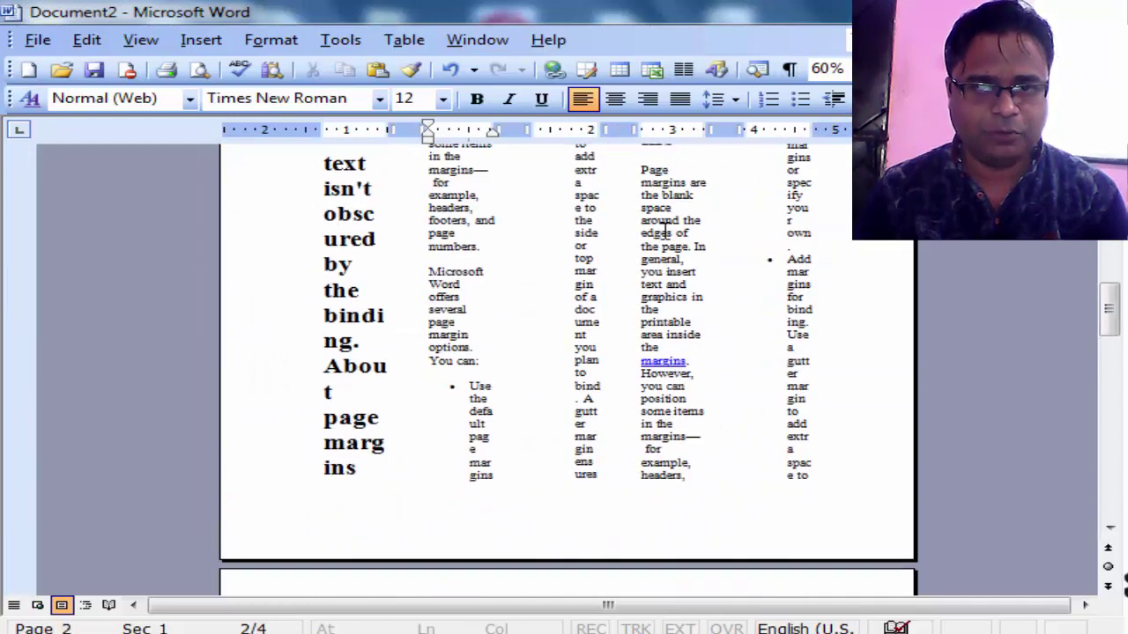
pyautogui.scroll(-5, 667, 232)
pyautogui.scroll(-10, 667, 232)
pyautogui.scroll(-8, 667, 231)
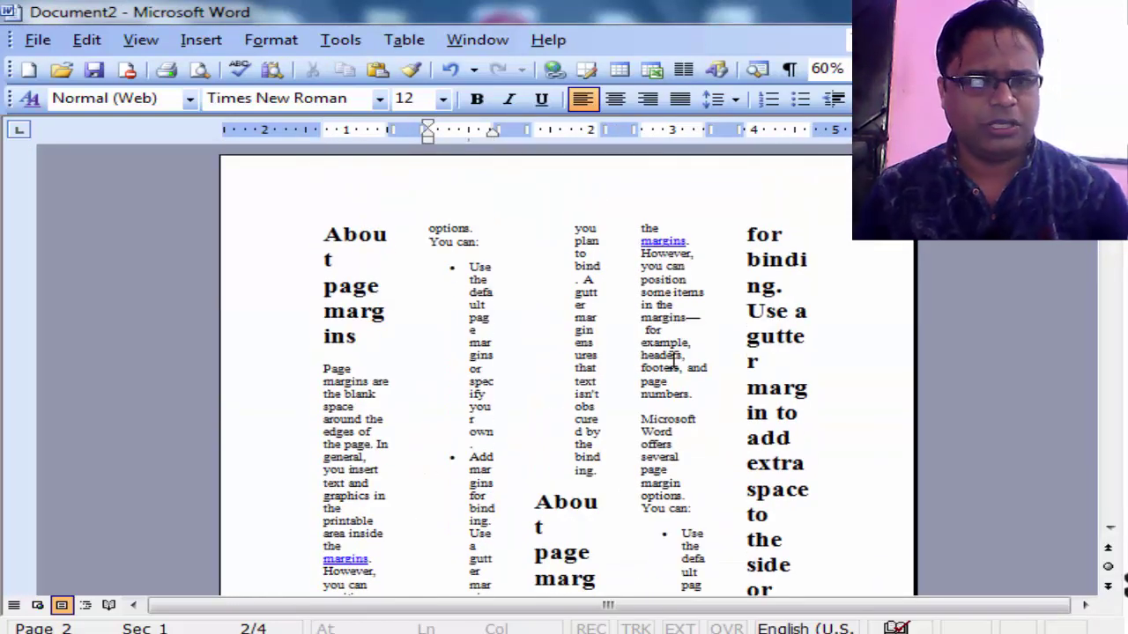
pyautogui.keyDown('ctrl'); pyautogui.scroll(3, 673, 362); pyautogui.keyUp('ctrl')
pyautogui.keyDown('ctrl'); pyautogui.scroll(-1, 676, 361); pyautogui.keyUp('ctrl')
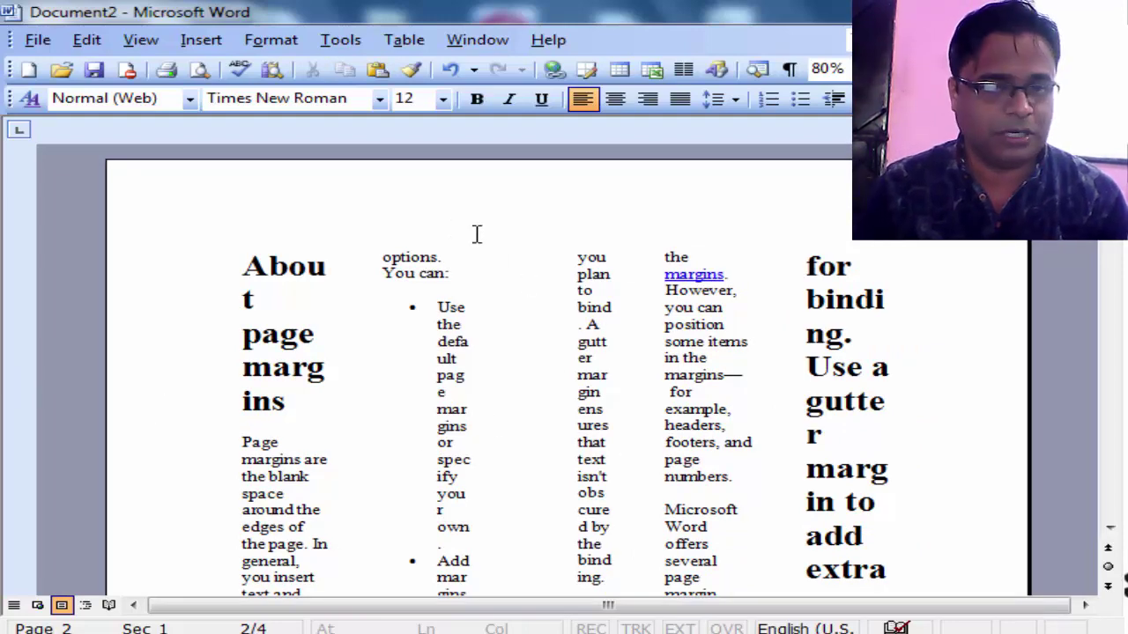
# - Try 8 columns in the Columns dialog, cancel without changes, and open the Windows Start menu
pyautogui.click(270, 39)
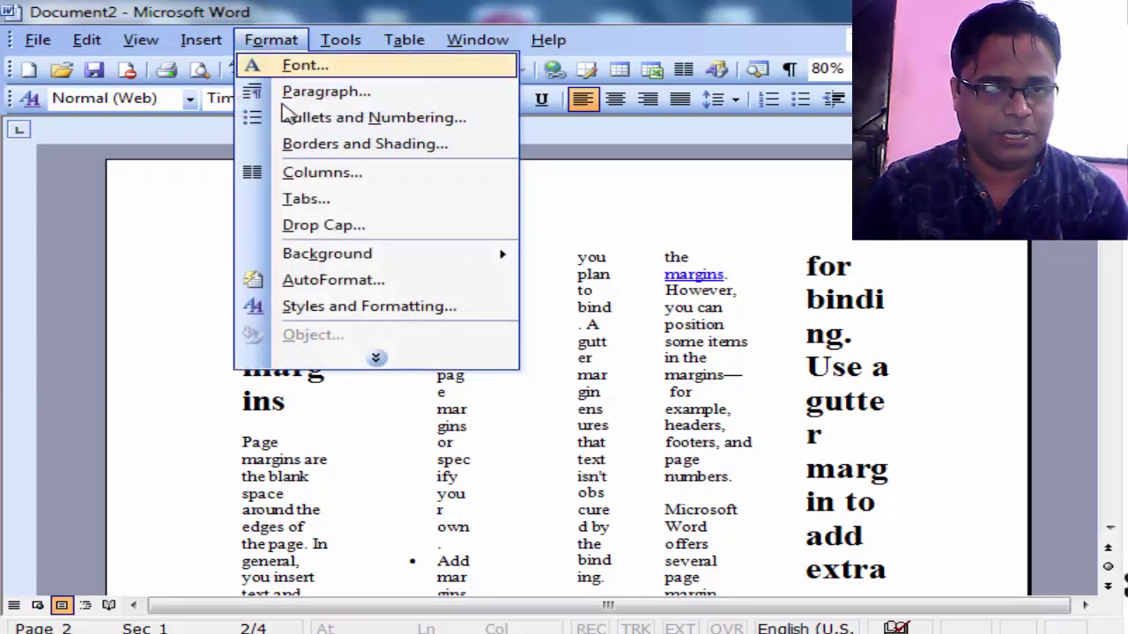
pyautogui.click(295, 169)
pyautogui.click(539, 286)
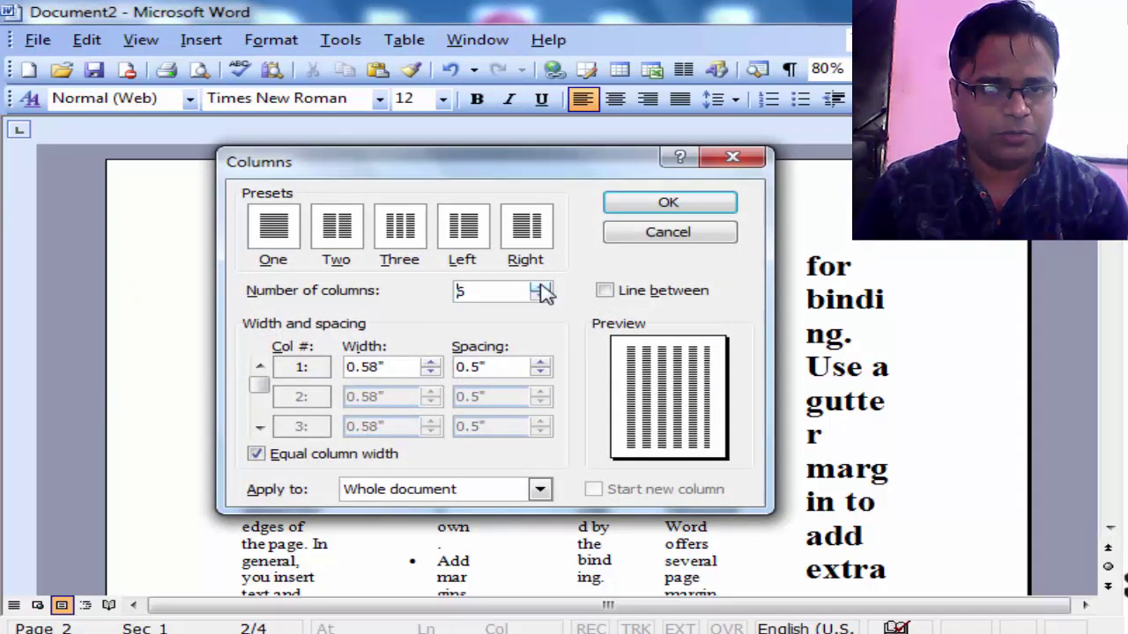
pyautogui.click(539, 287)
pyautogui.click(539, 286)
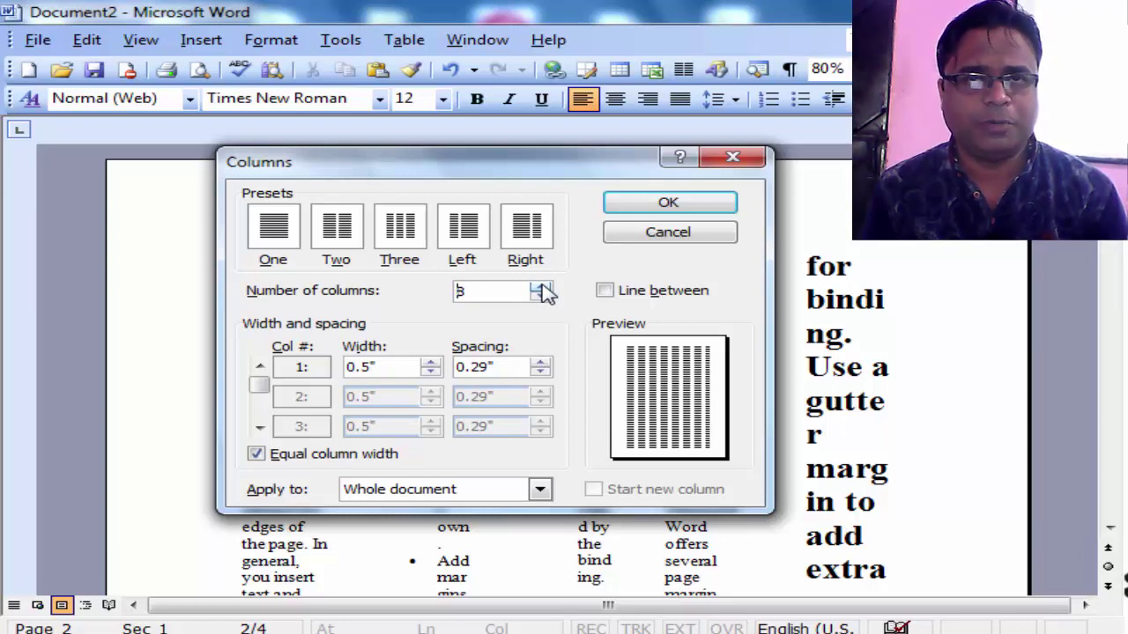
pyautogui.click(610, 232)
pyautogui.press('super')
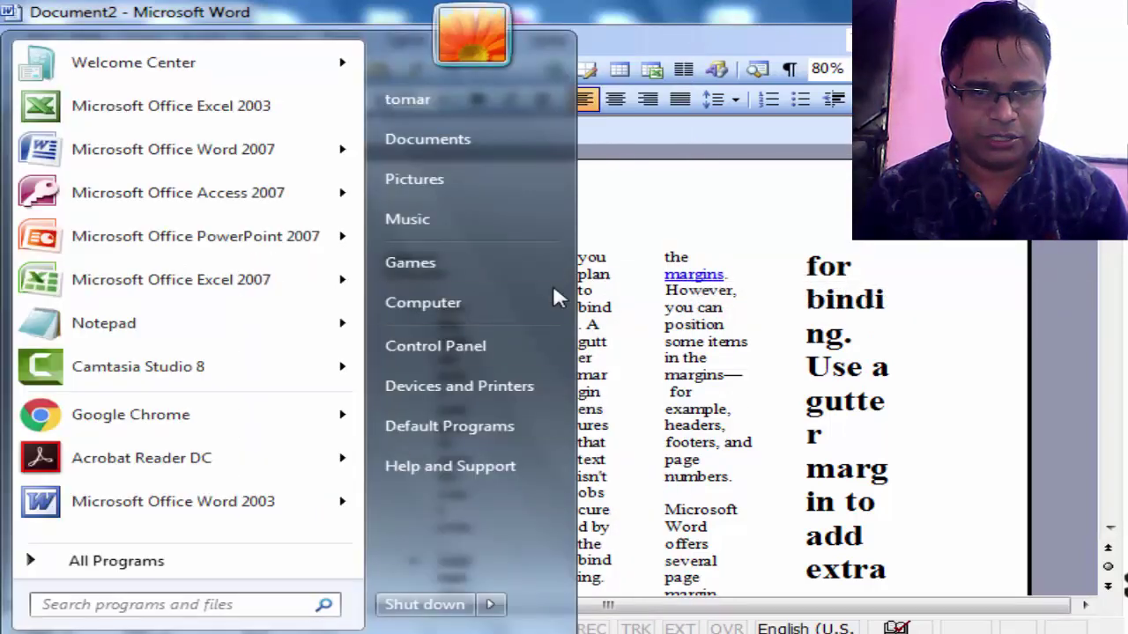
# - Open DRIVE_D (D:) from Computer and scroll its 123 items to find the DCA PGDCA PDFs
pyautogui.click(555, 300)
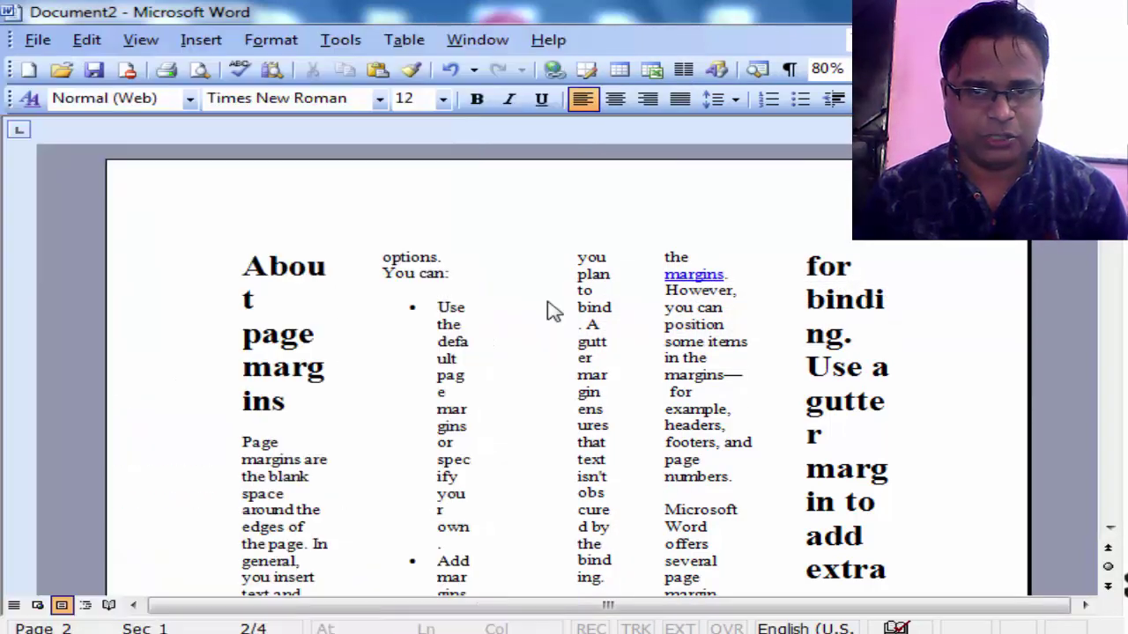
pyautogui.doubleClick(695, 194)
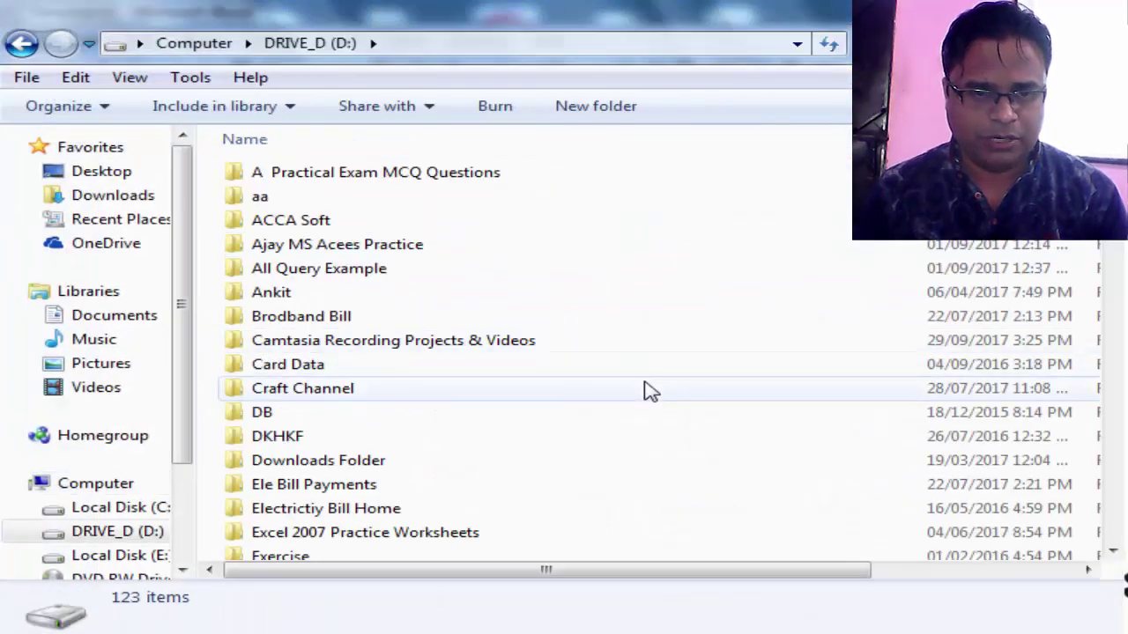
pyautogui.scroll(-7, 644, 391)
pyautogui.scroll(-10, 644, 390)
pyautogui.scroll(-10, 667, 402)
pyautogui.scroll(3, 696, 445)
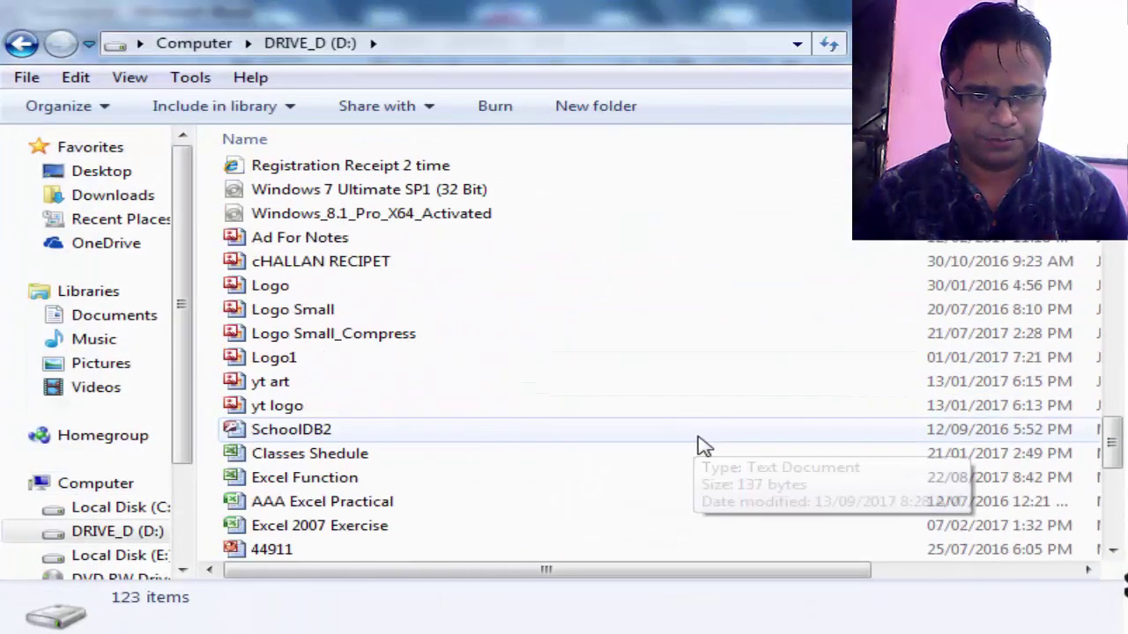
pyautogui.scroll(4, 700, 445)
pyautogui.scroll(1, 701, 446)
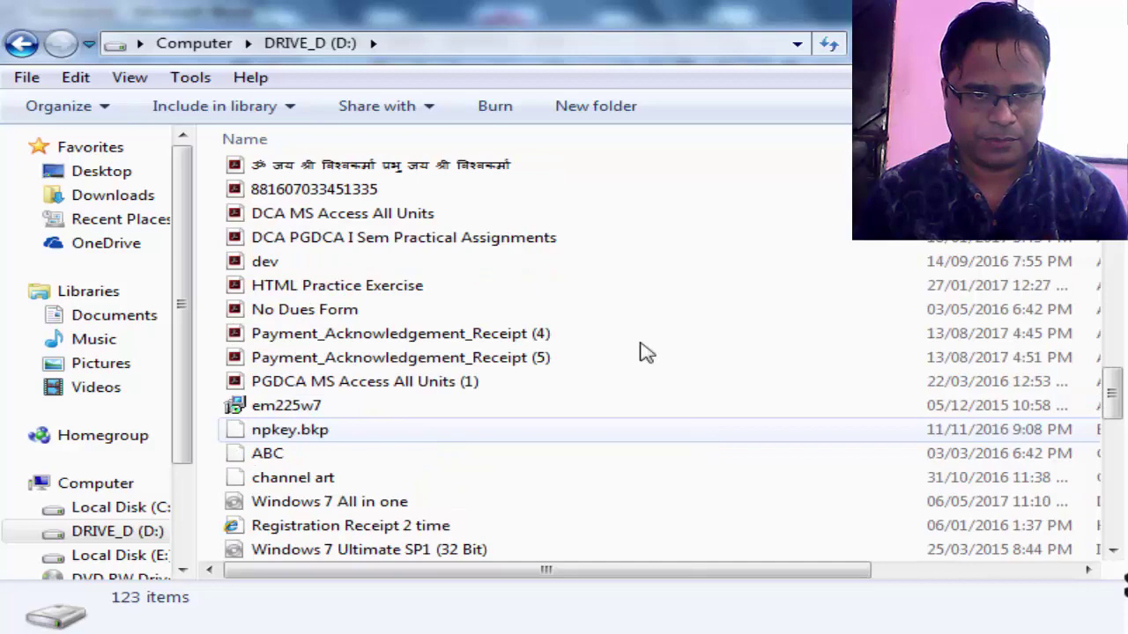
# - Open the Practical Assignments PDF in Acrobat Reader with the Tools pane hidden
pyautogui.doubleClick(533, 240)
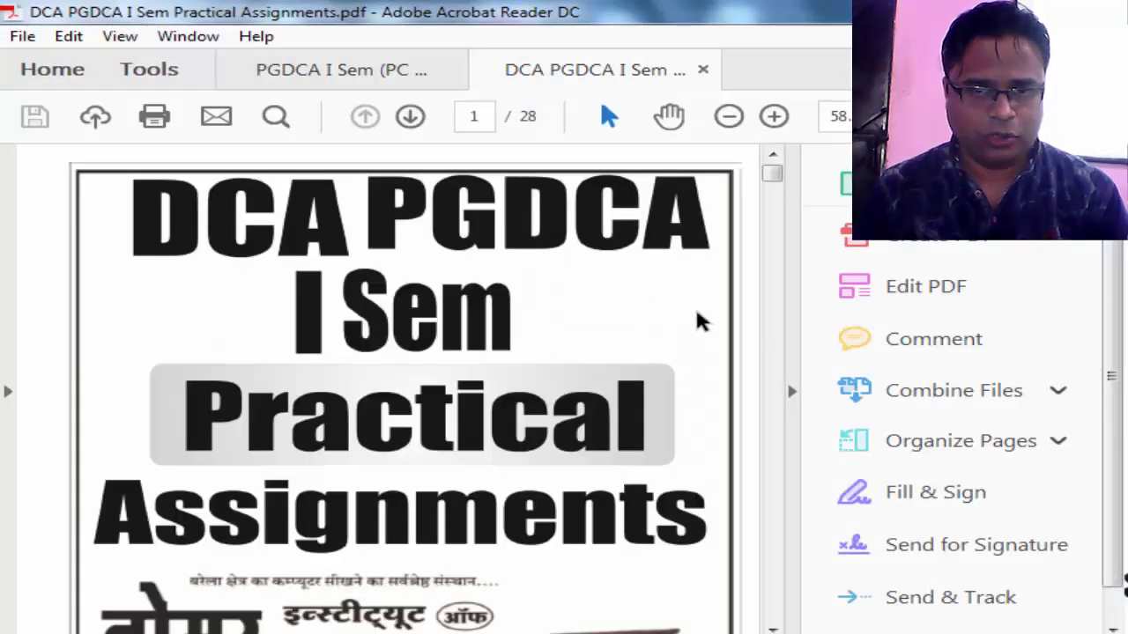
pyautogui.click(791, 395)
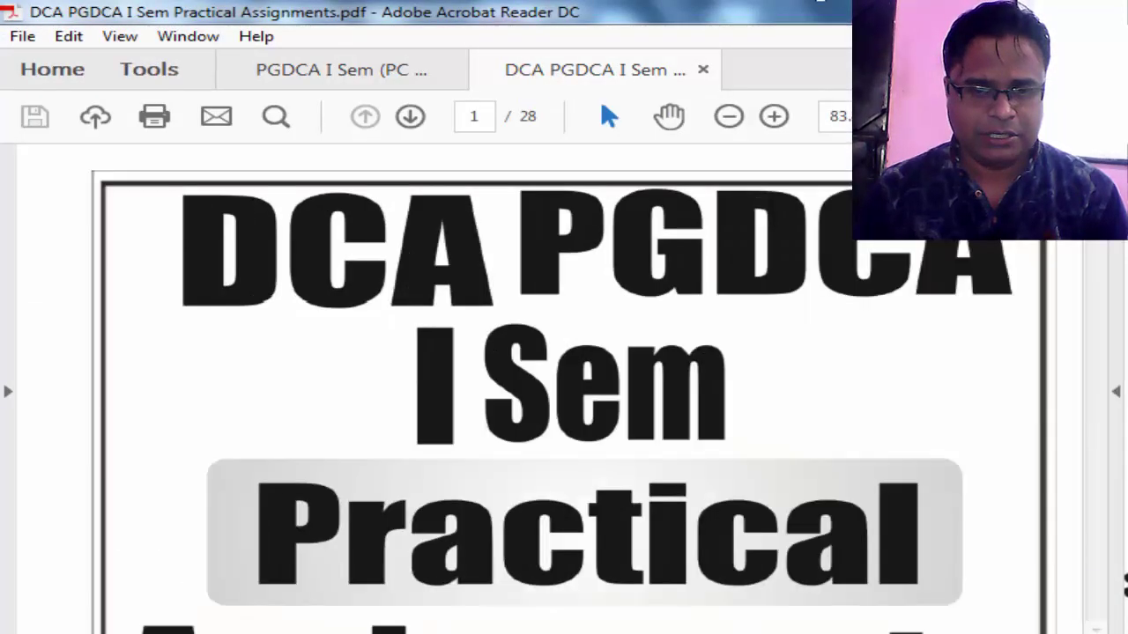
pyautogui.scroll(-10, 740, 577)
pyautogui.scroll(-5, 740, 577)
pyautogui.scroll(-5, 740, 577)
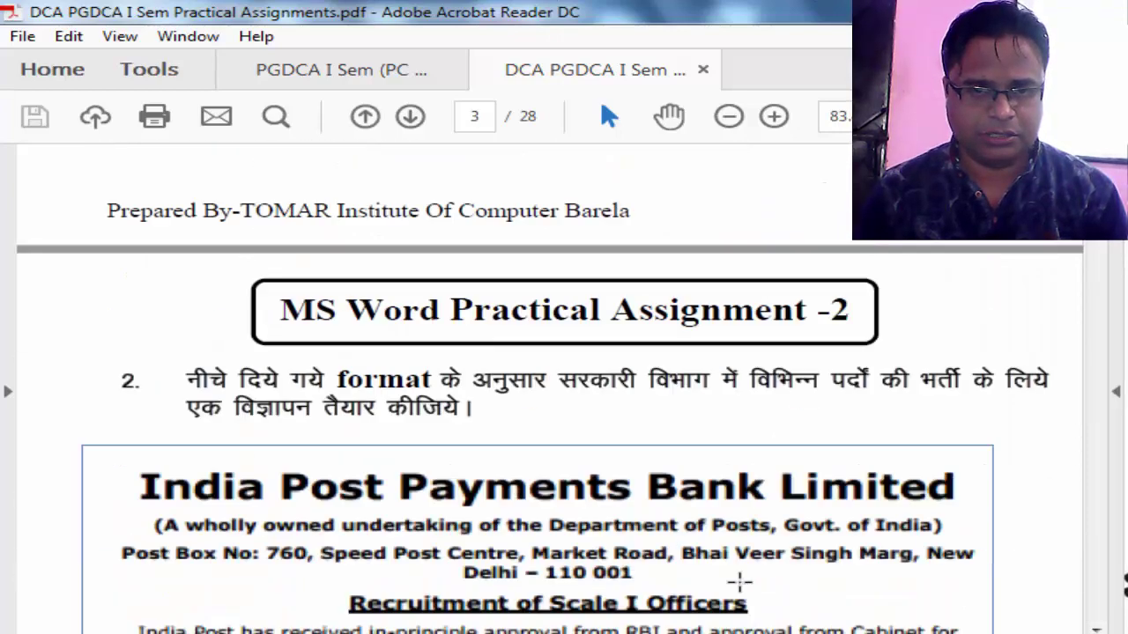
pyautogui.scroll(-5, 740, 577)
pyautogui.scroll(-5, 740, 577)
pyautogui.scroll(-5, 740, 577)
pyautogui.scroll(-5, 740, 577)
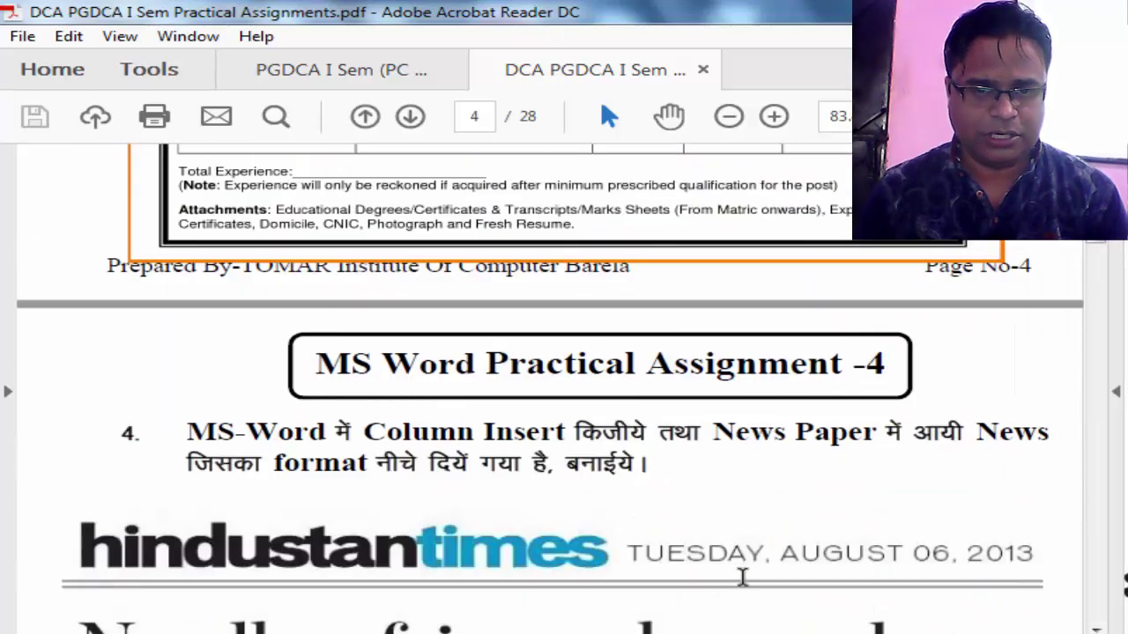
pyautogui.scroll(-5, 740, 577)
pyautogui.scroll(-5, 740, 577)
pyautogui.scroll(3, 736, 569)
pyautogui.scroll(2, 722, 555)
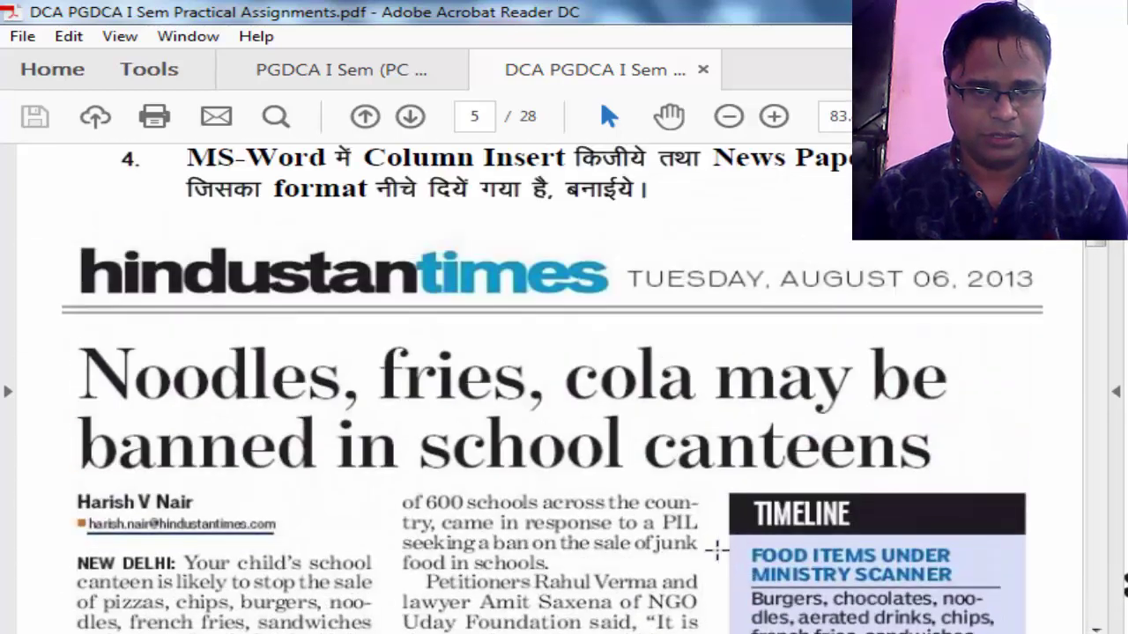
pyautogui.scroll(3, 422, 346)
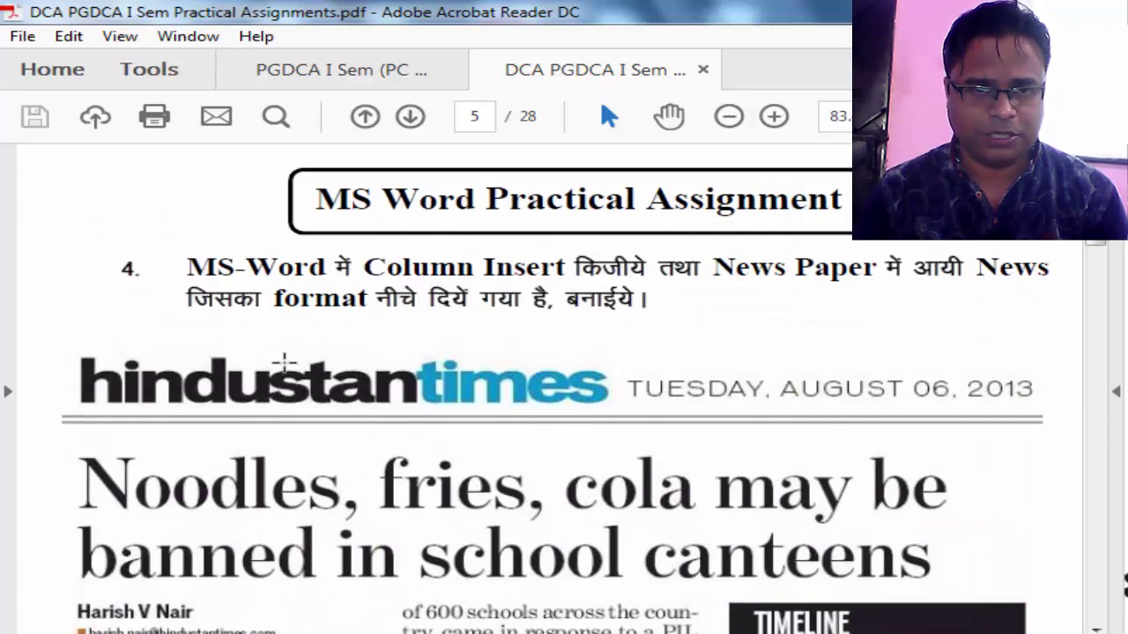
# - Review page 5's Hindustan Times newspaper sample, then return to Word's Document2
pyautogui.scroll(-5, 900, 430)
pyautogui.scroll(-10, 828, 454)
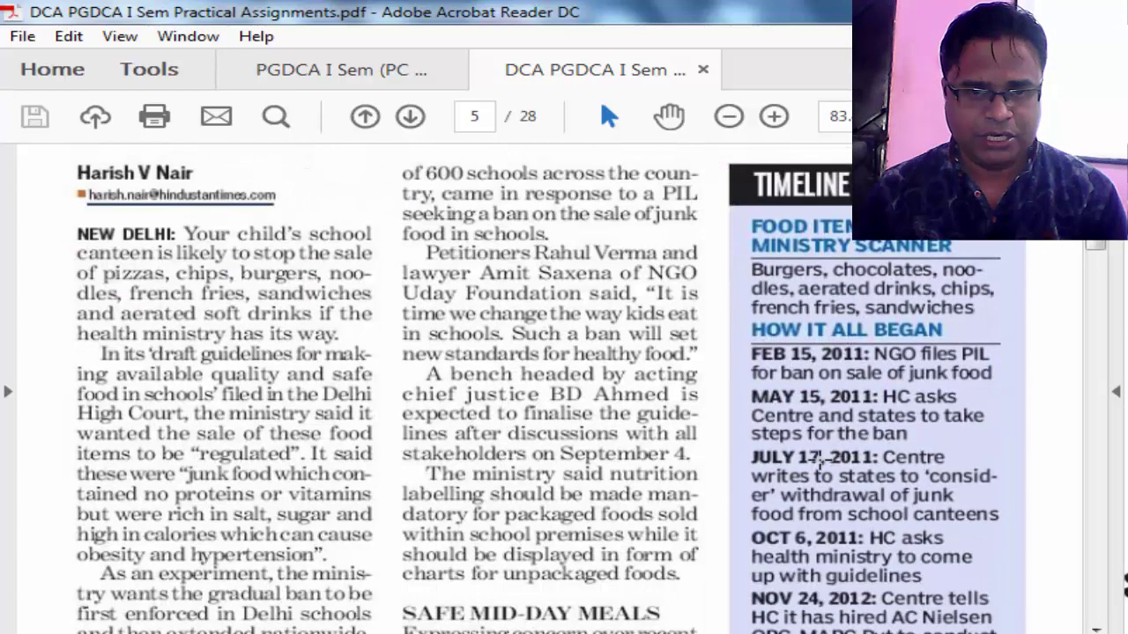
pyautogui.scroll(-1, 819, 458)
pyautogui.scroll(-3, 818, 458)
pyautogui.scroll(-3, 817, 458)
pyautogui.scroll(10, 818, 457)
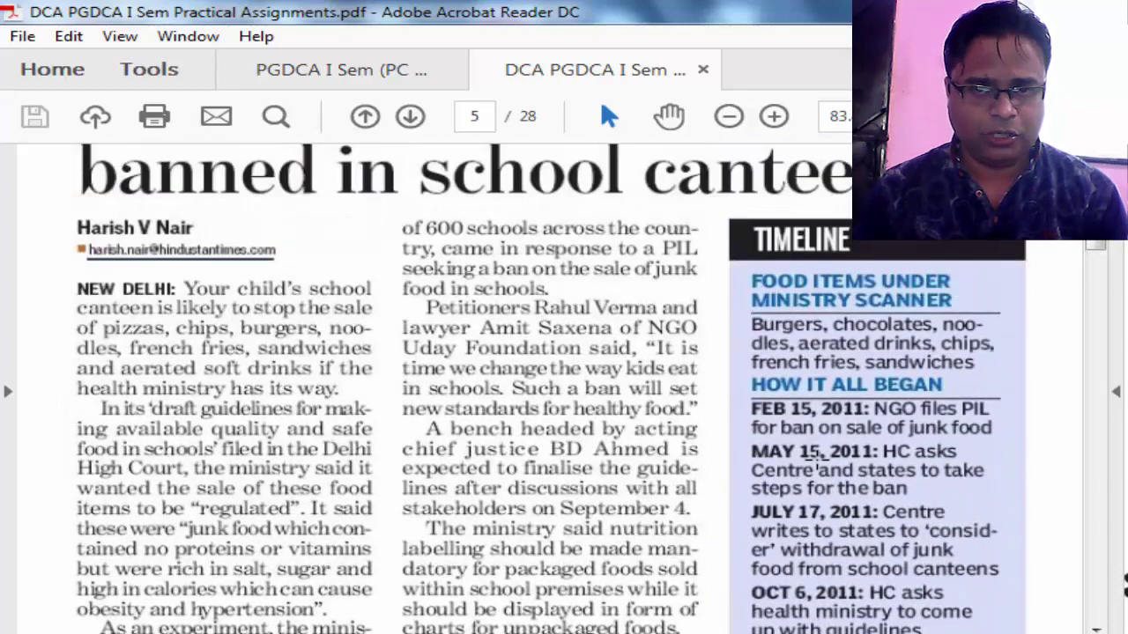
pyautogui.scroll(4, 818, 455)
pyautogui.scroll(-3, 818, 454)
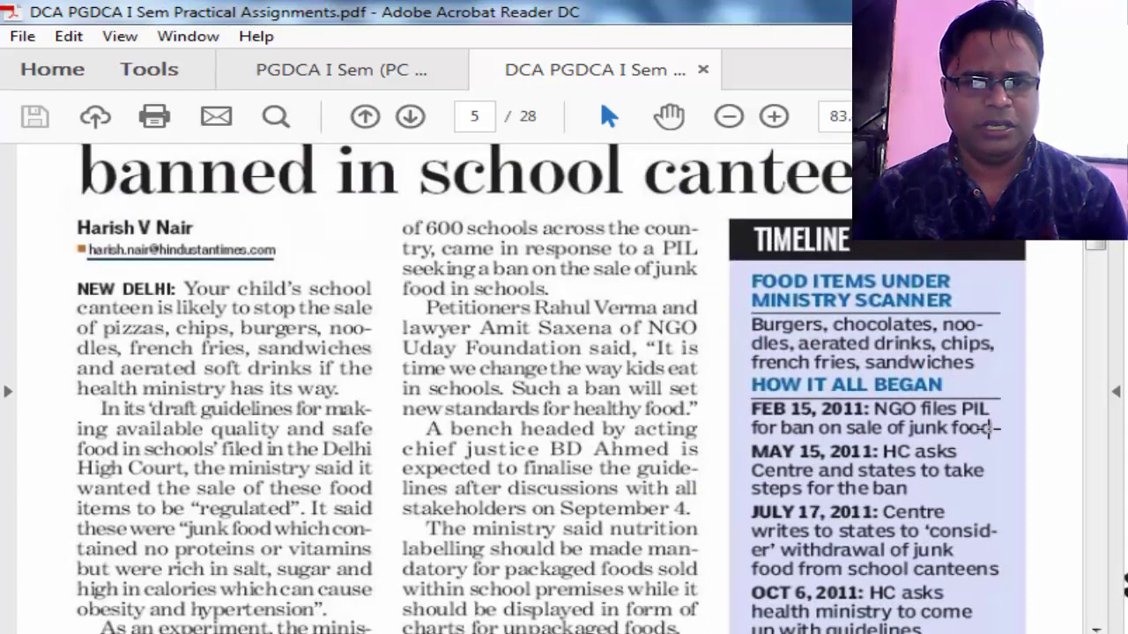
pyautogui.scroll(-3, 988, 429)
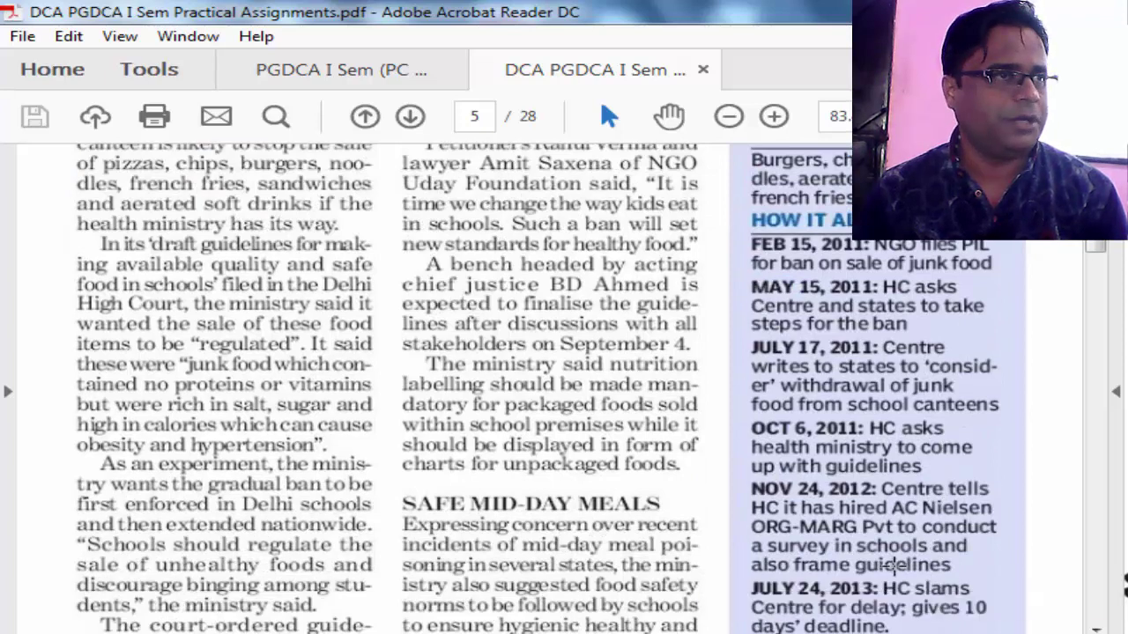
pyautogui.scroll(1, 891, 567)
pyautogui.scroll(2, 891, 567)
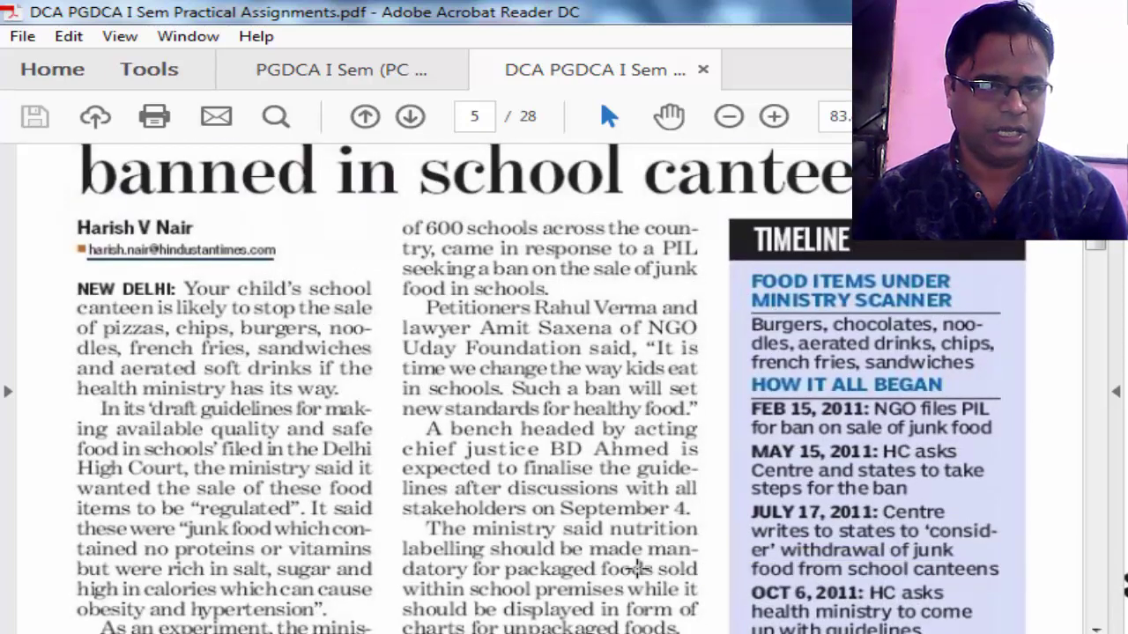
pyautogui.scroll(3, 967, 476)
pyautogui.scroll(1, 966, 476)
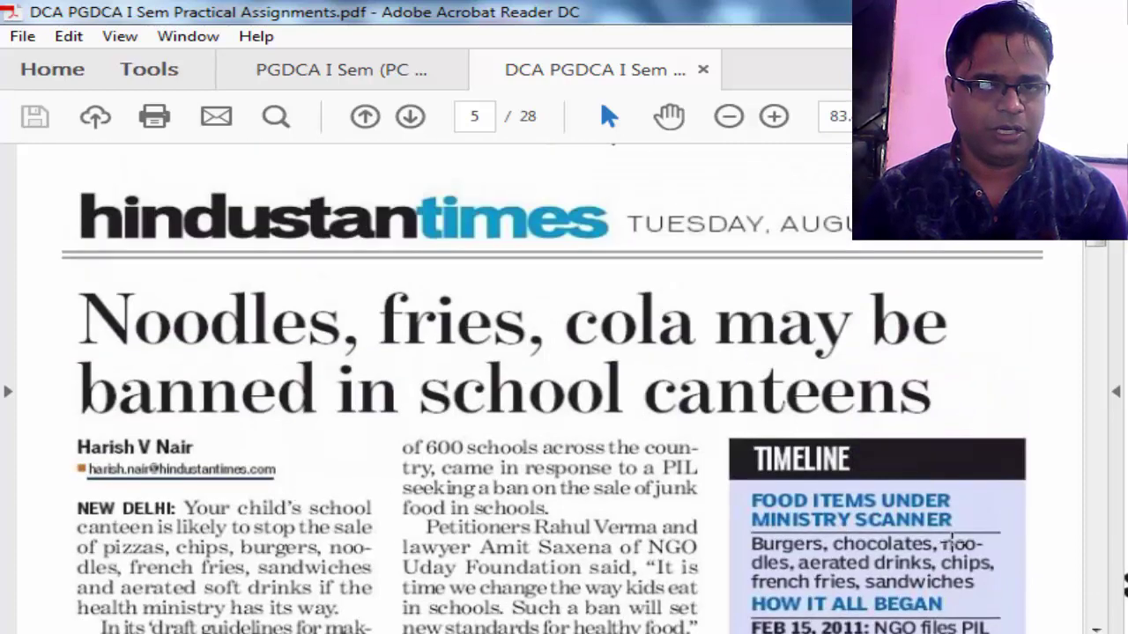
pyautogui.scroll(-3, 614, 493)
pyautogui.scroll(-3, 615, 493)
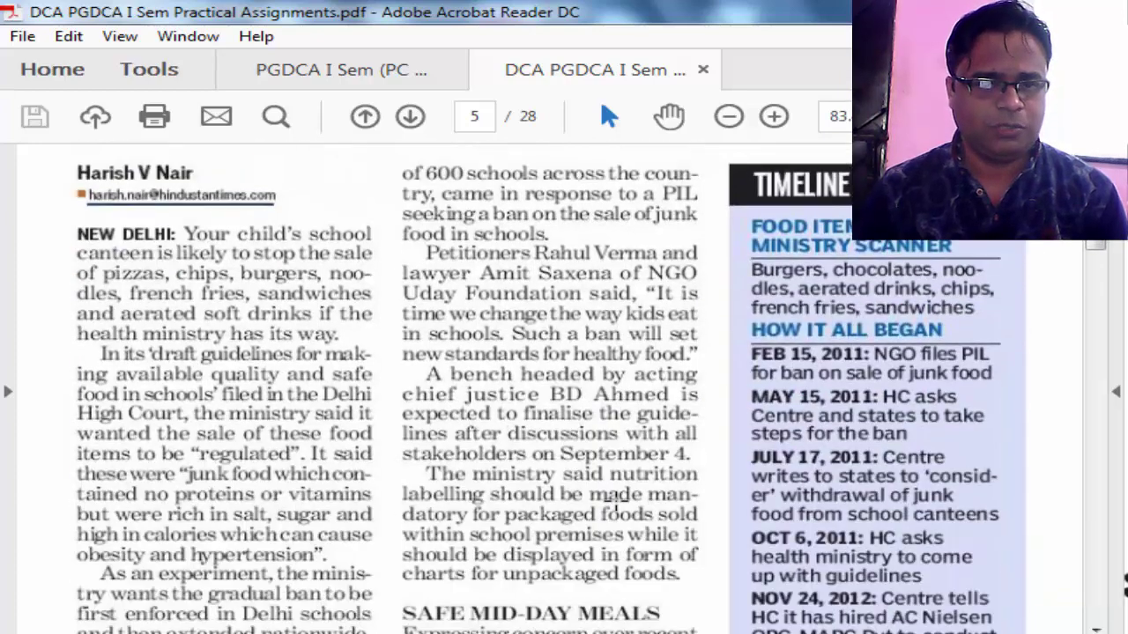
pyautogui.scroll(-2, 615, 498)
pyautogui.scroll(-3, 616, 505)
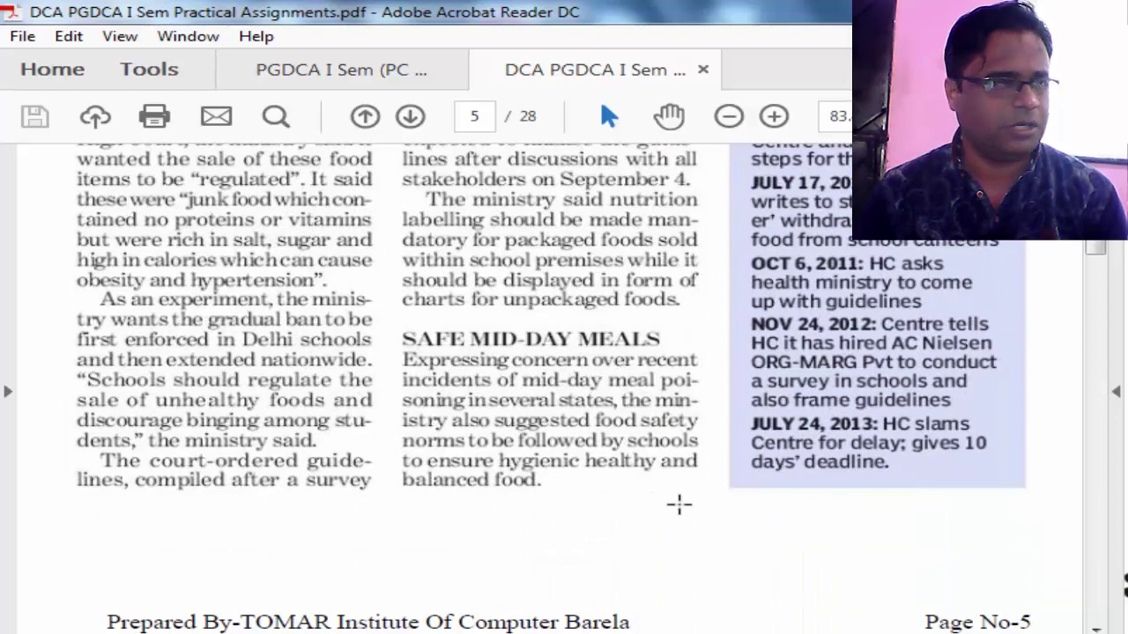
pyautogui.scroll(2, 679, 504)
pyautogui.scroll(3, 679, 504)
pyautogui.scroll(2, 353, 397)
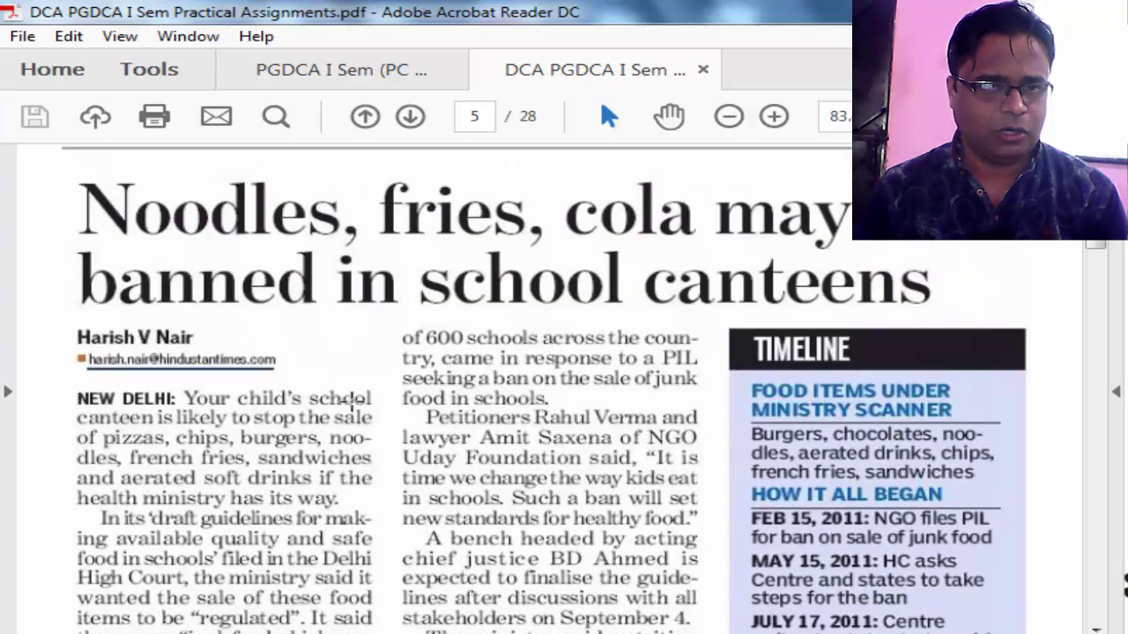
pyautogui.scroll(2, 180, 330)
pyautogui.scroll(1, 436, 398)
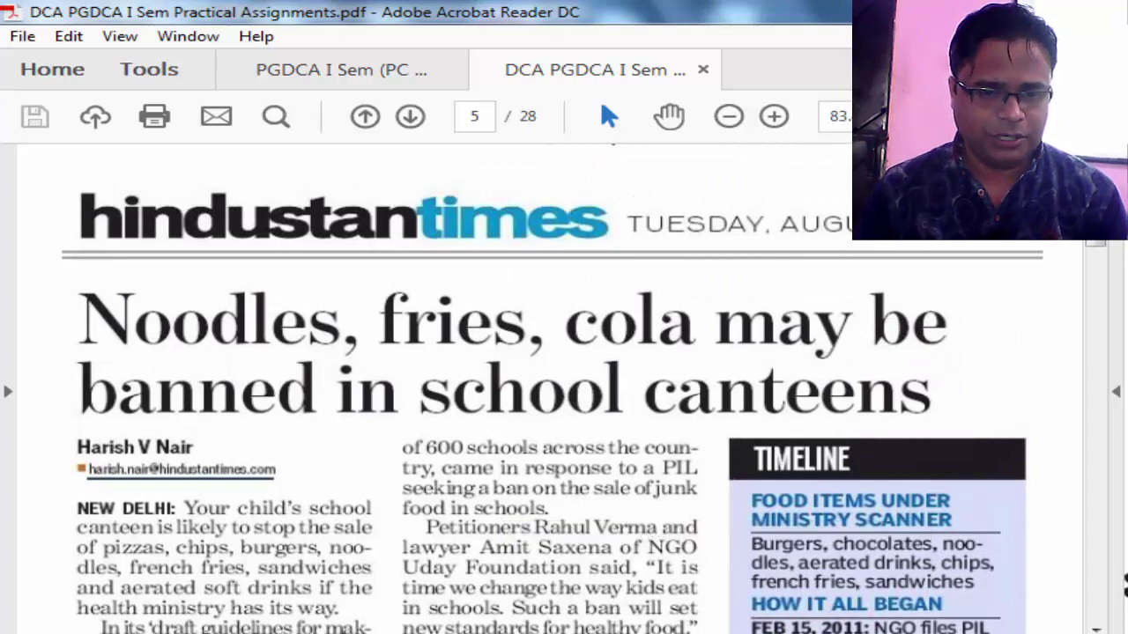
pyautogui.click(539, 564)
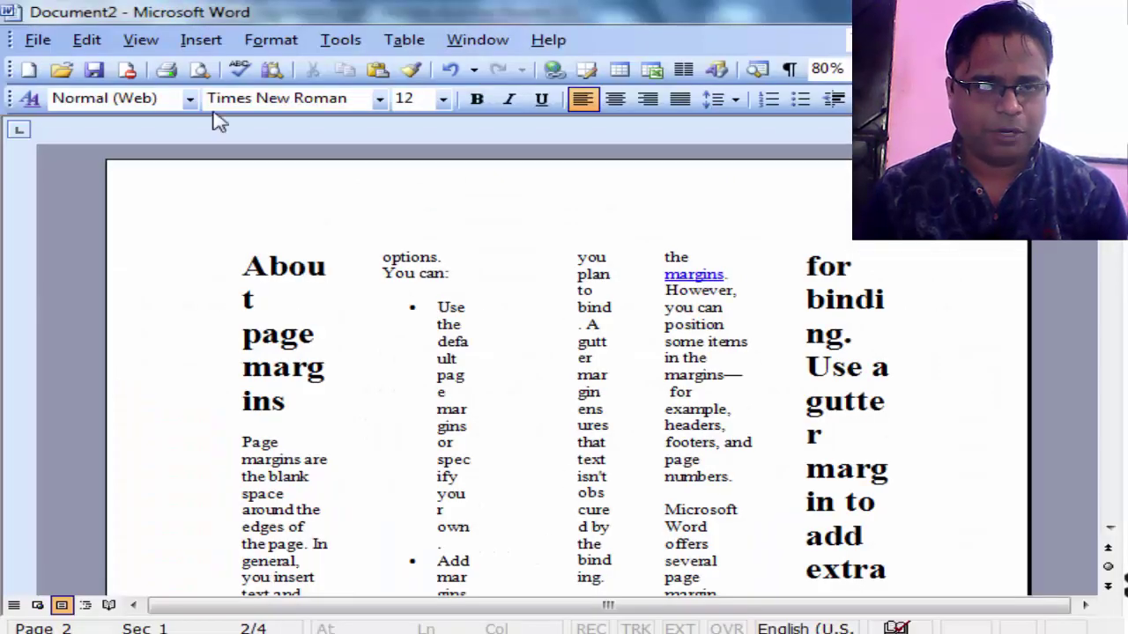
# - Turn on Line between in Format > Columns so dividers separate Document2's five columns
pyautogui.click(284, 40)
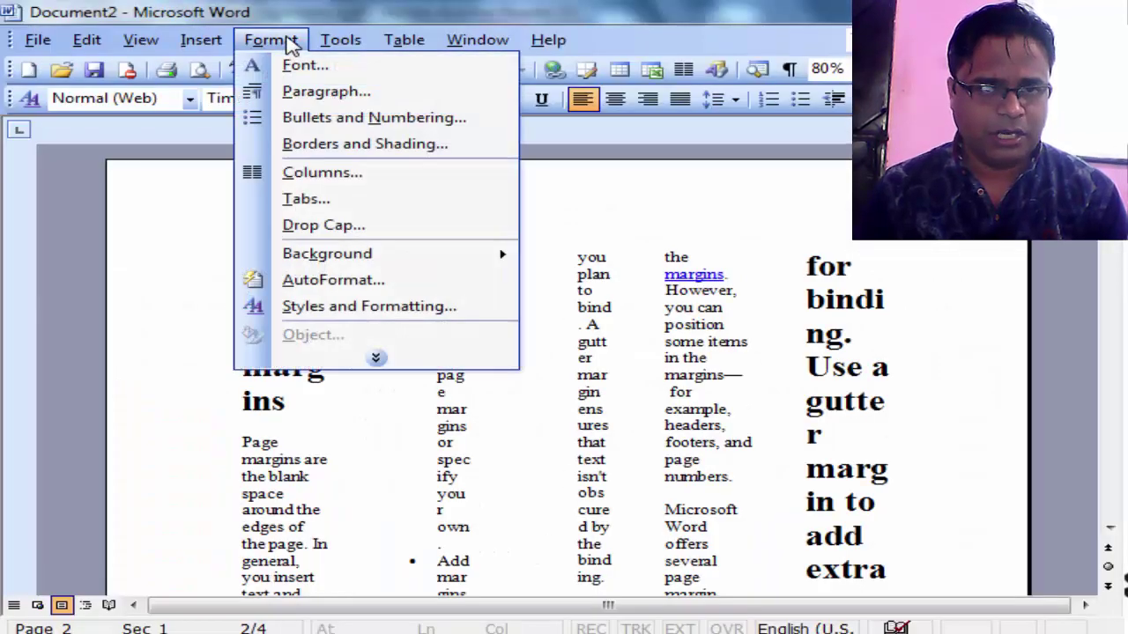
pyautogui.click(324, 174)
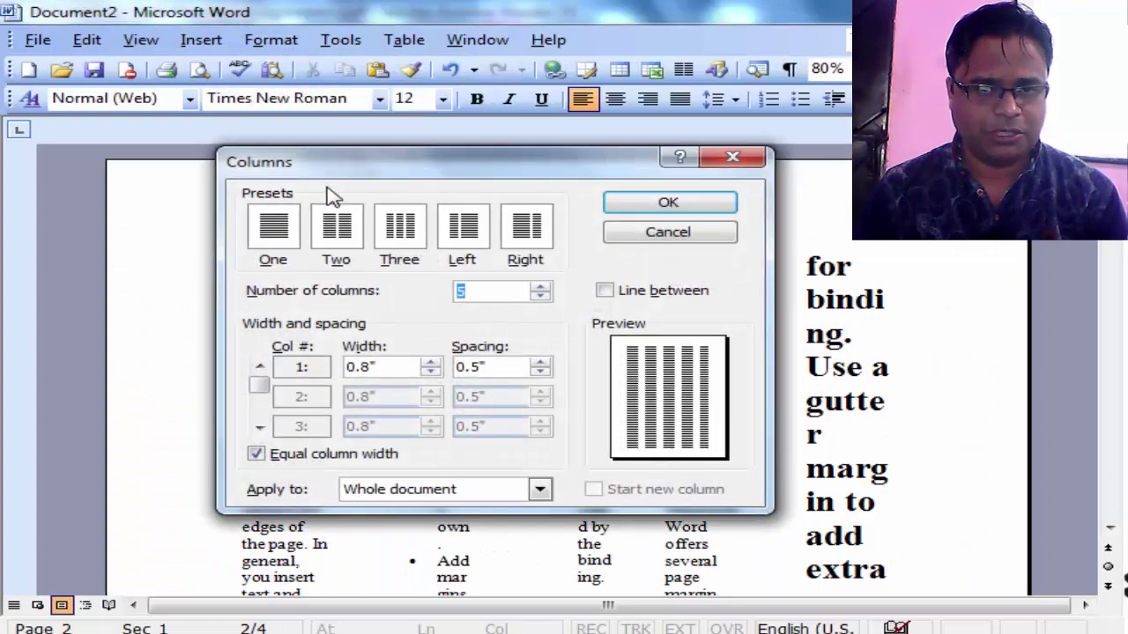
pyautogui.click(604, 291)
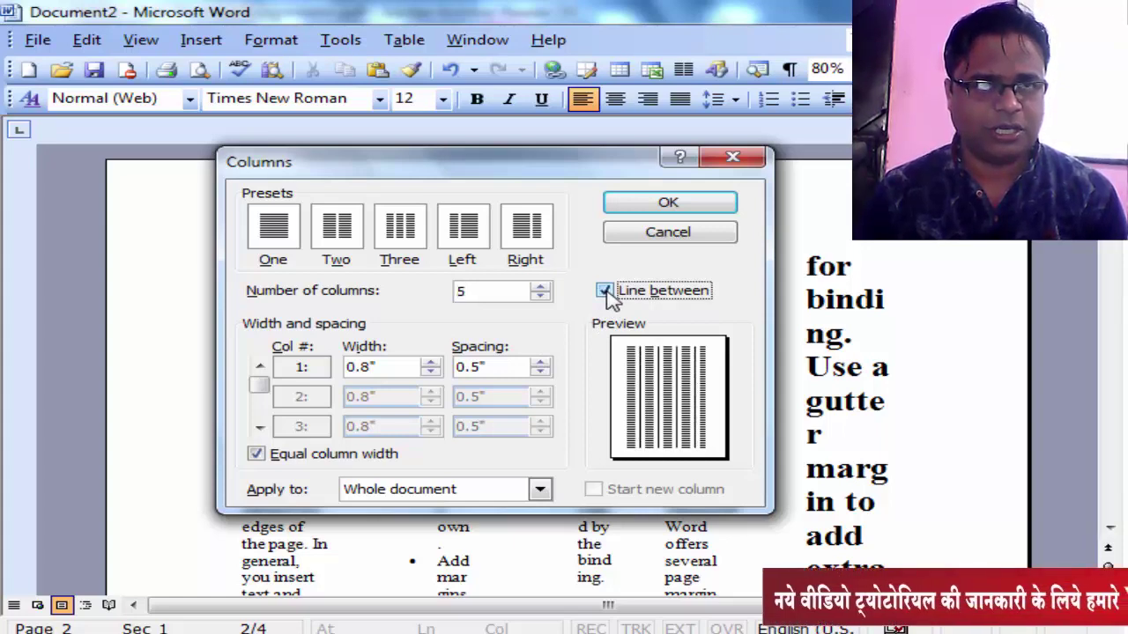
pyautogui.click(667, 208)
pyautogui.moveTo(1108, 476)
pyautogui.mouseDown()
pyautogui.moveTo(1120, 347)
pyautogui.moveTo(1112, 154)
pyautogui.mouseUp()
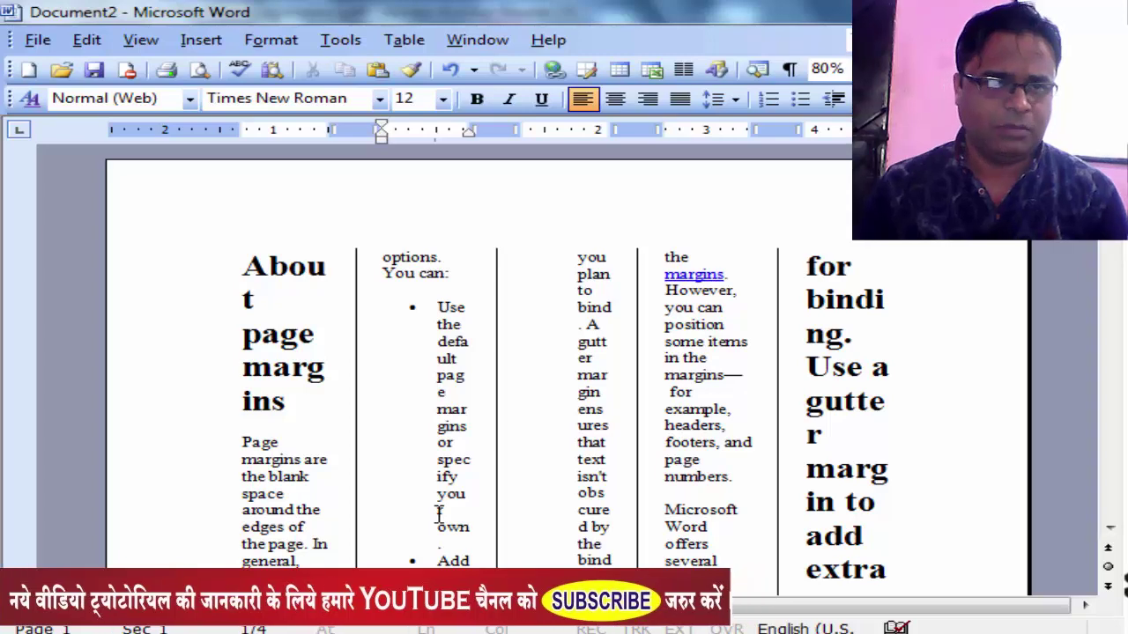
pyautogui.click(255, 42)
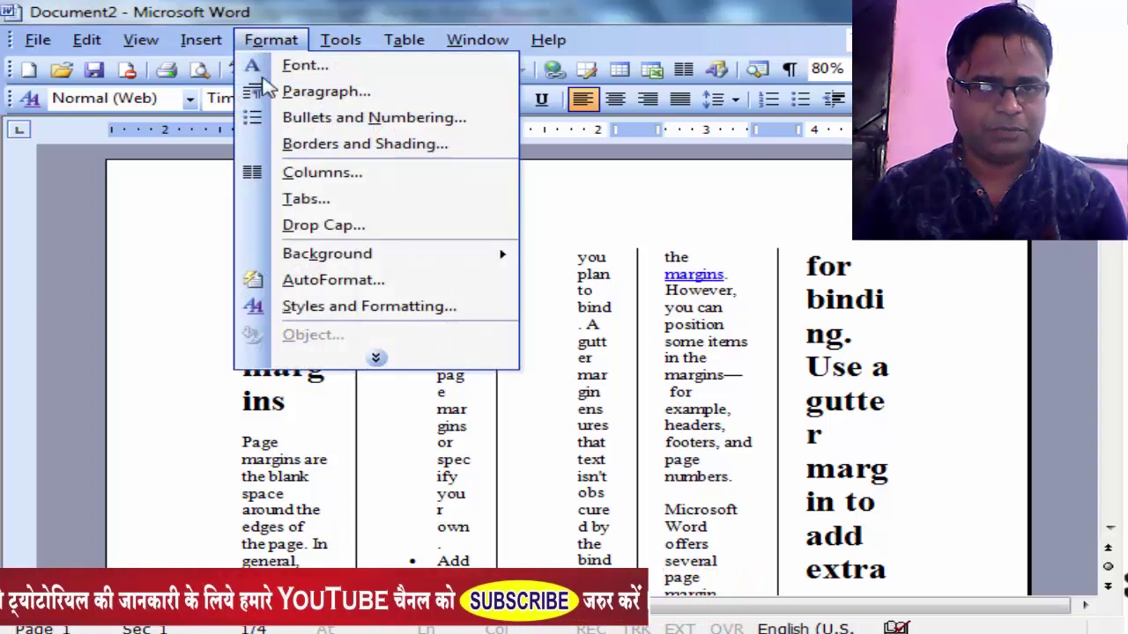
pyautogui.click(326, 172)
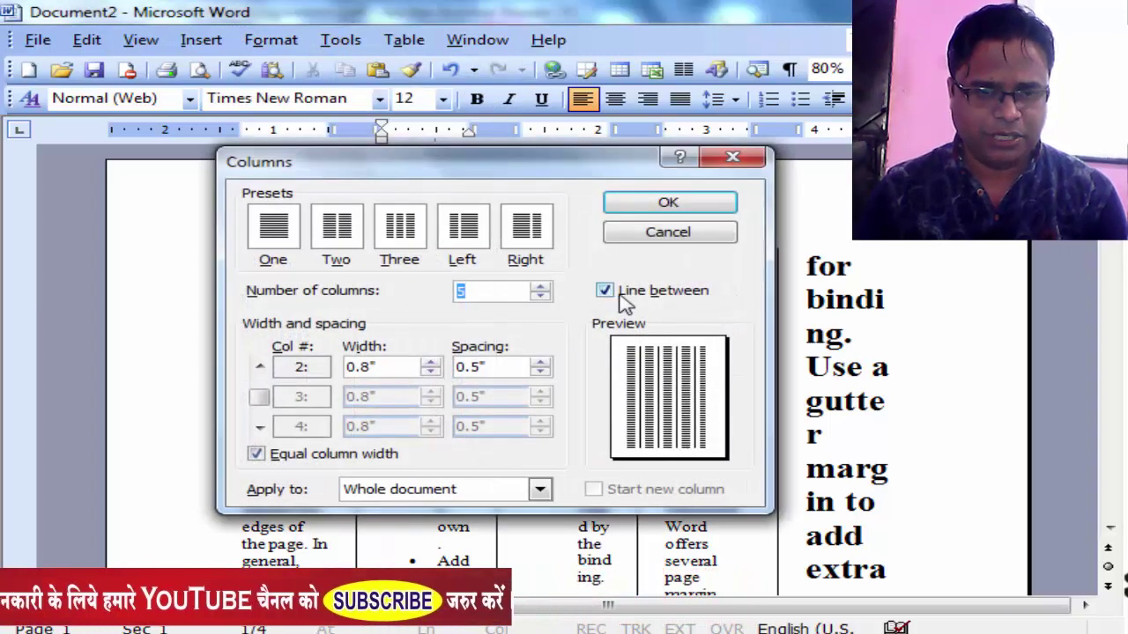
pyautogui.click(256, 383)
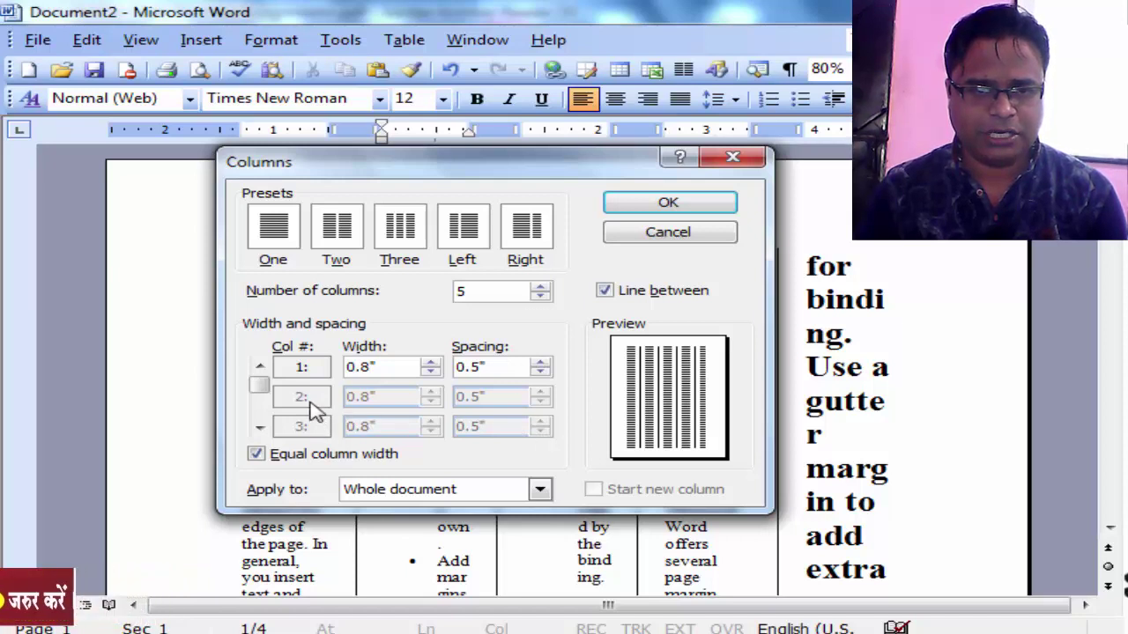
pyautogui.click(259, 427)
pyautogui.click(259, 428)
pyautogui.click(259, 365)
pyautogui.click(259, 365)
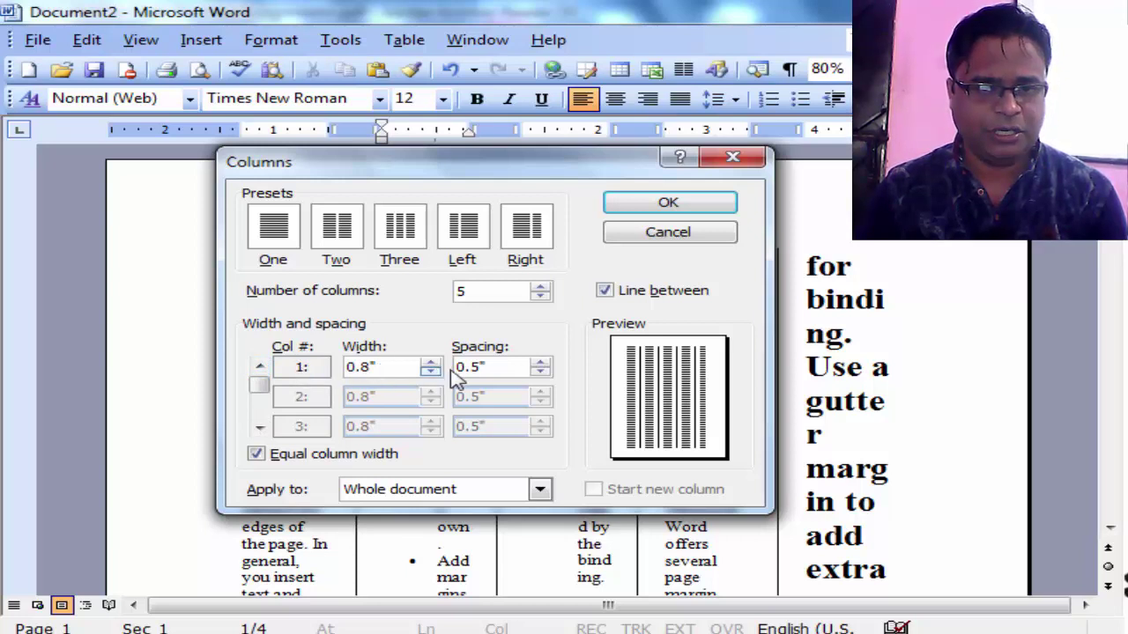
pyautogui.moveTo(445, 164); pyautogui.dragTo(893, 190)
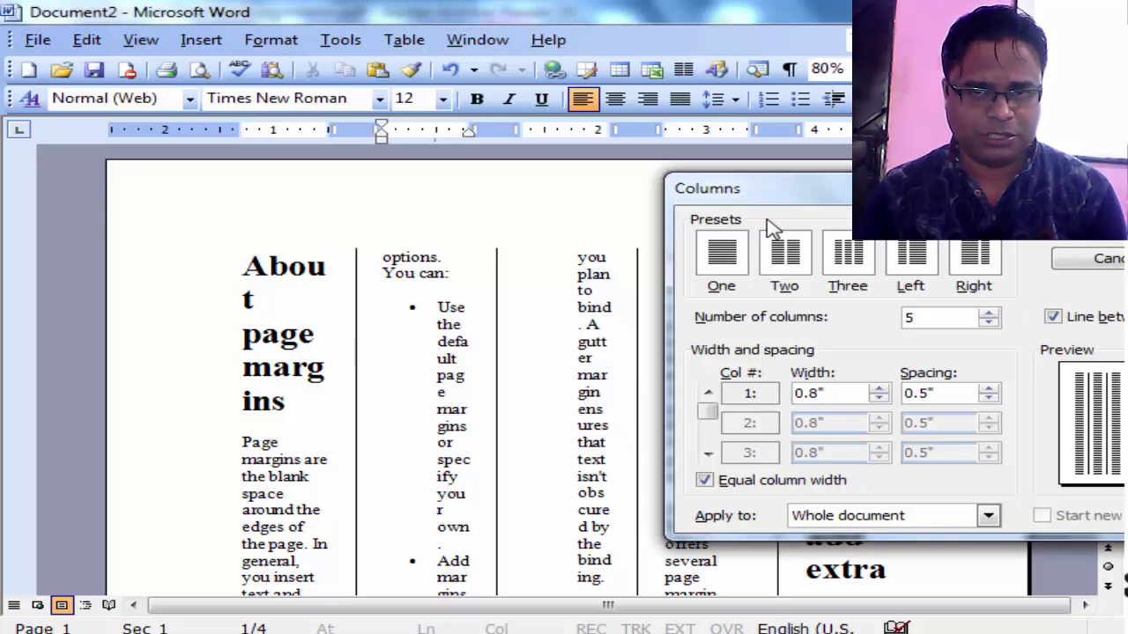
pyautogui.moveTo(775, 187); pyautogui.dragTo(444, 114)
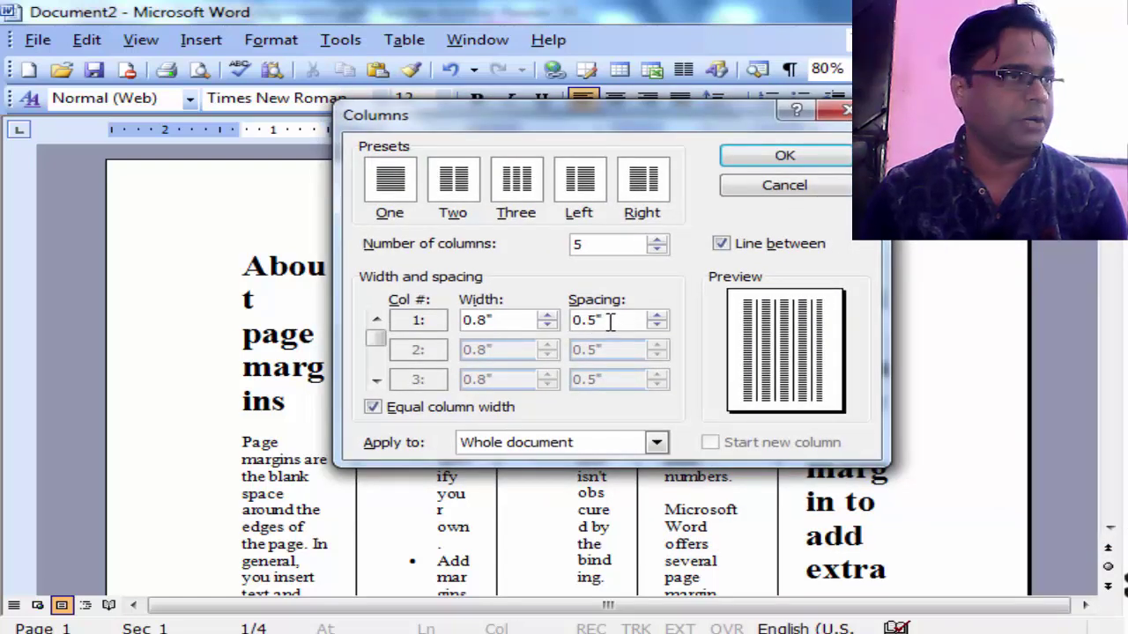
pyautogui.moveTo(505, 118); pyautogui.dragTo(922, 195)
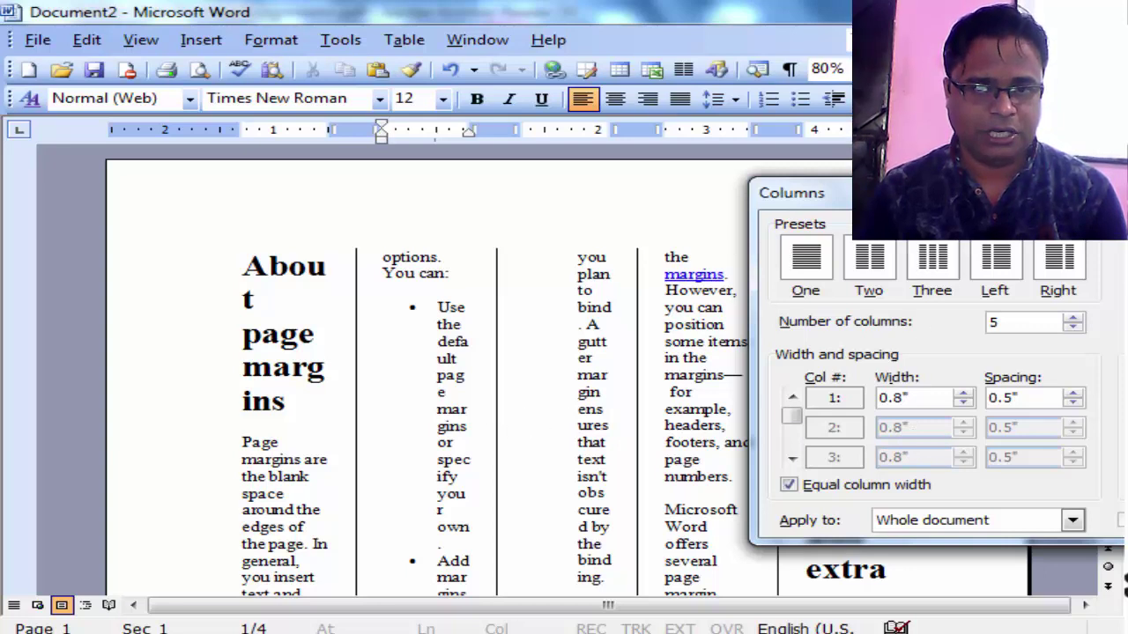
pyautogui.moveTo(793, 192); pyautogui.dragTo(511, 171)
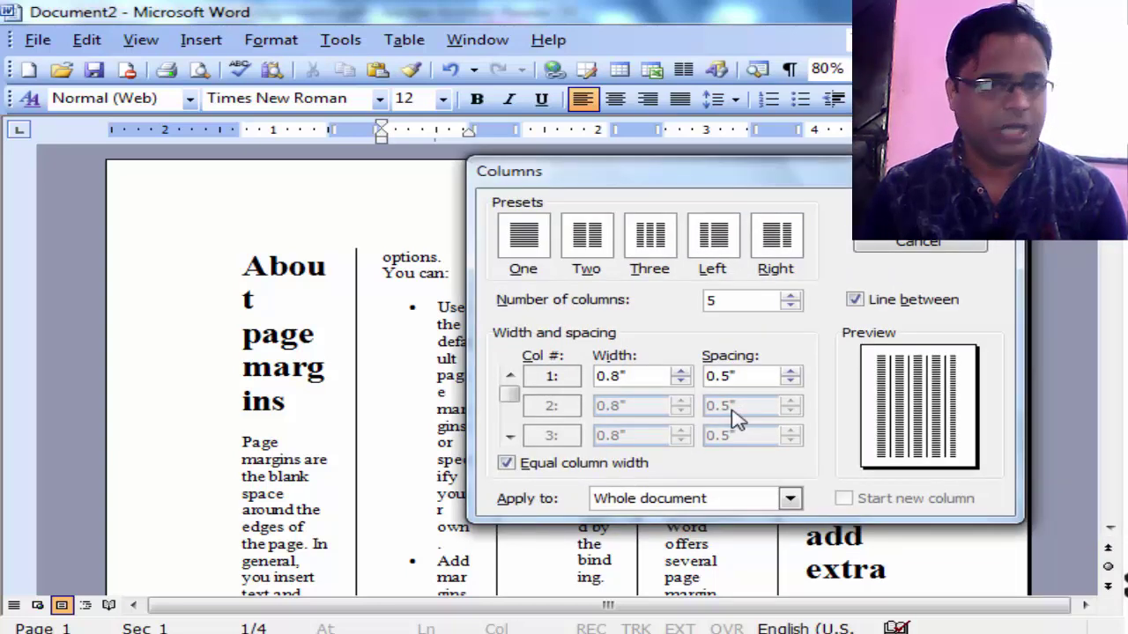
pyautogui.click(509, 435)
pyautogui.click(509, 435)
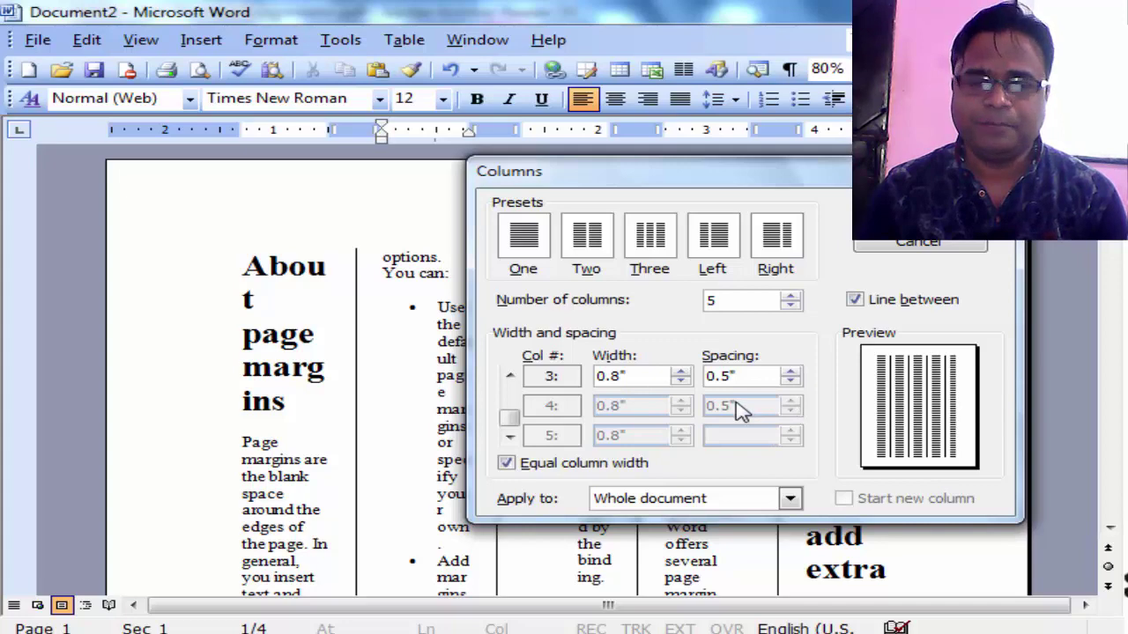
pyautogui.moveTo(661, 166); pyautogui.dragTo(812, 240)
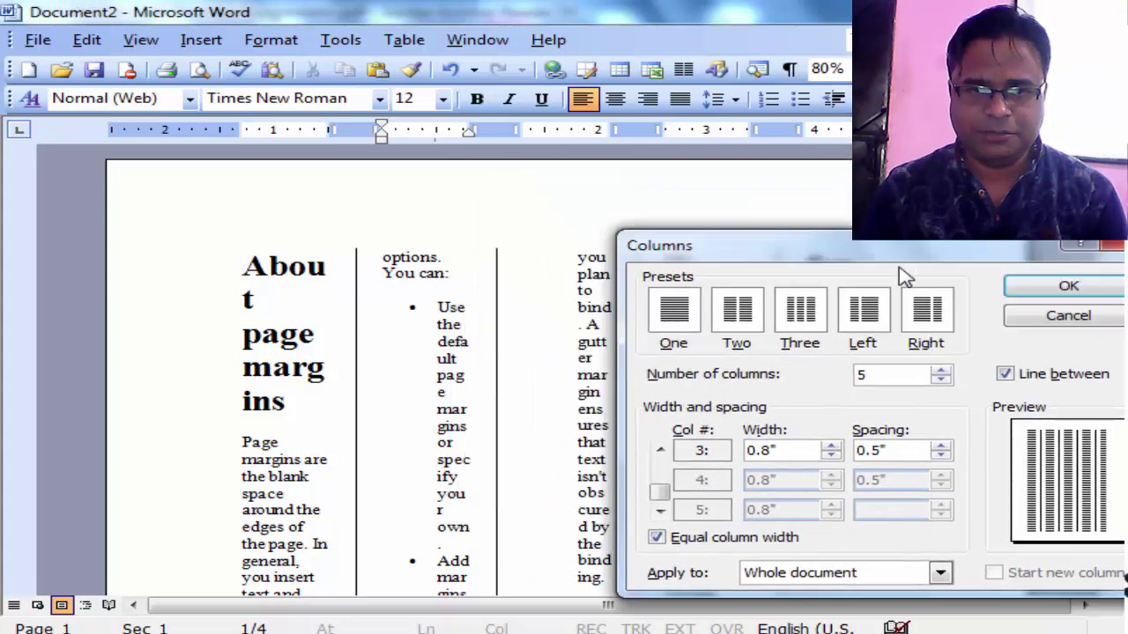
pyautogui.moveTo(904, 276); pyautogui.dragTo(844, 302)
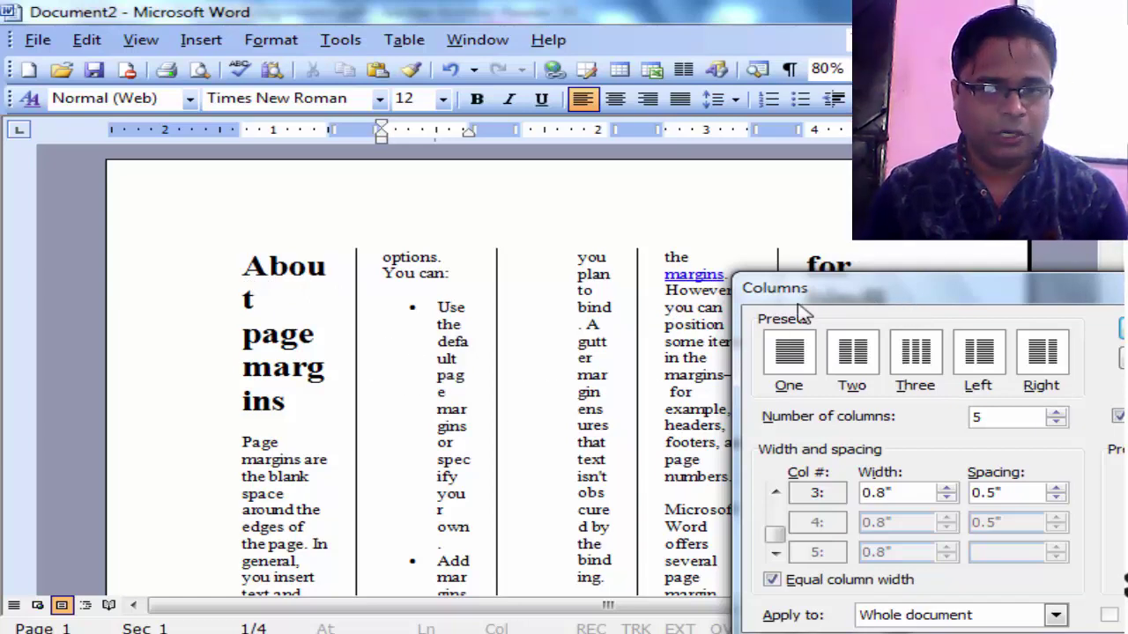
pyautogui.moveTo(842, 288); pyautogui.dragTo(287, 170)
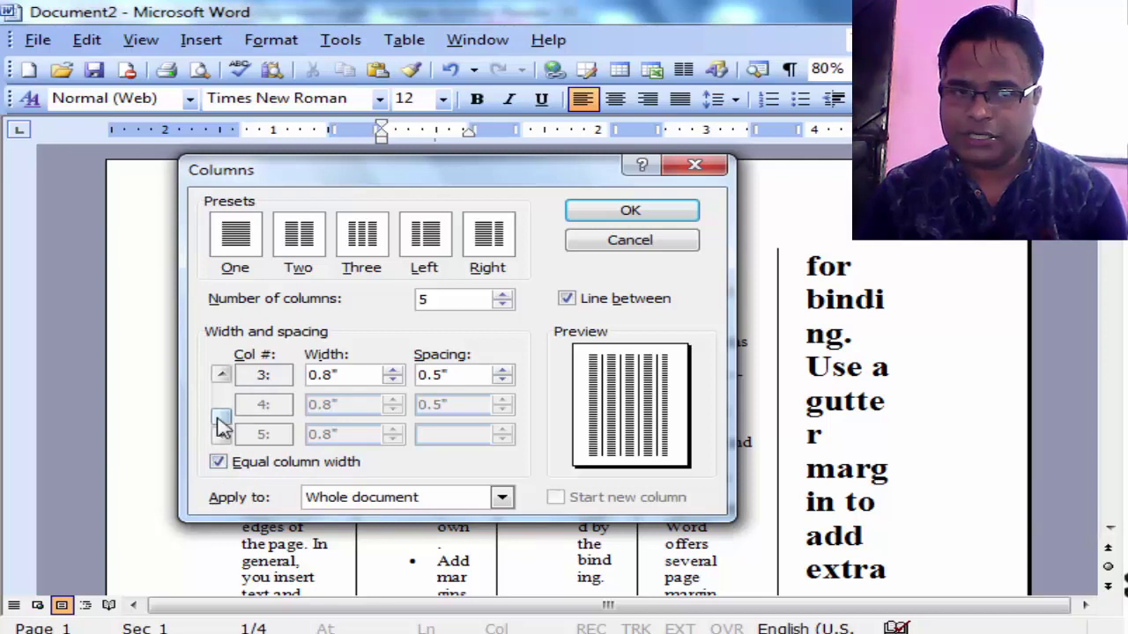
pyautogui.moveTo(221, 416); pyautogui.dragTo(231, 381)
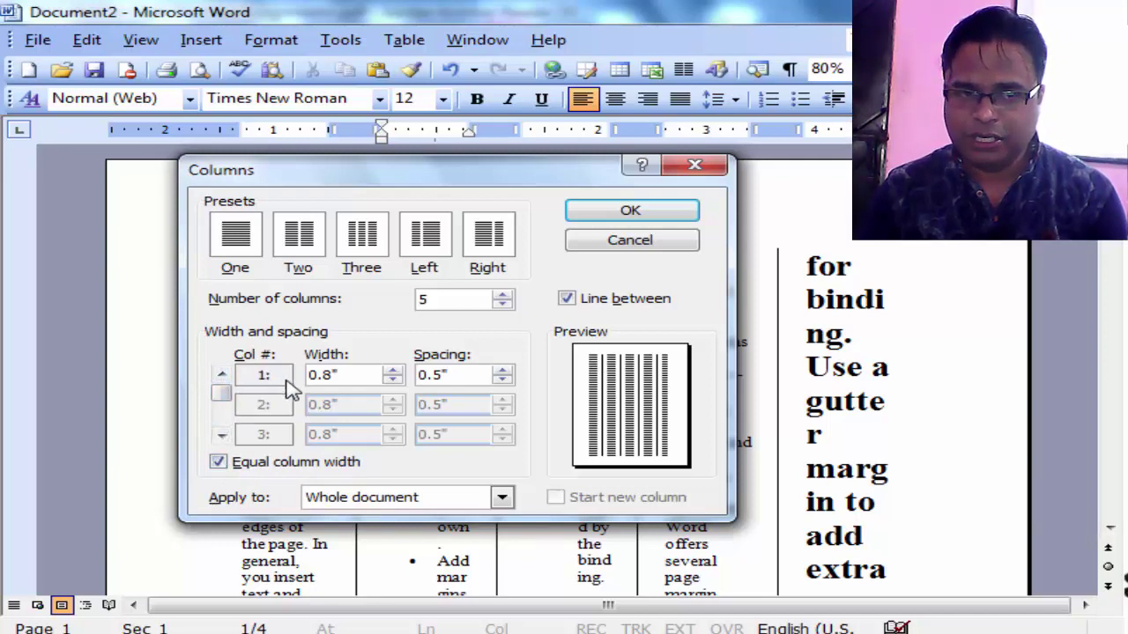
pyautogui.moveTo(367, 376); pyautogui.dragTo(305, 376)
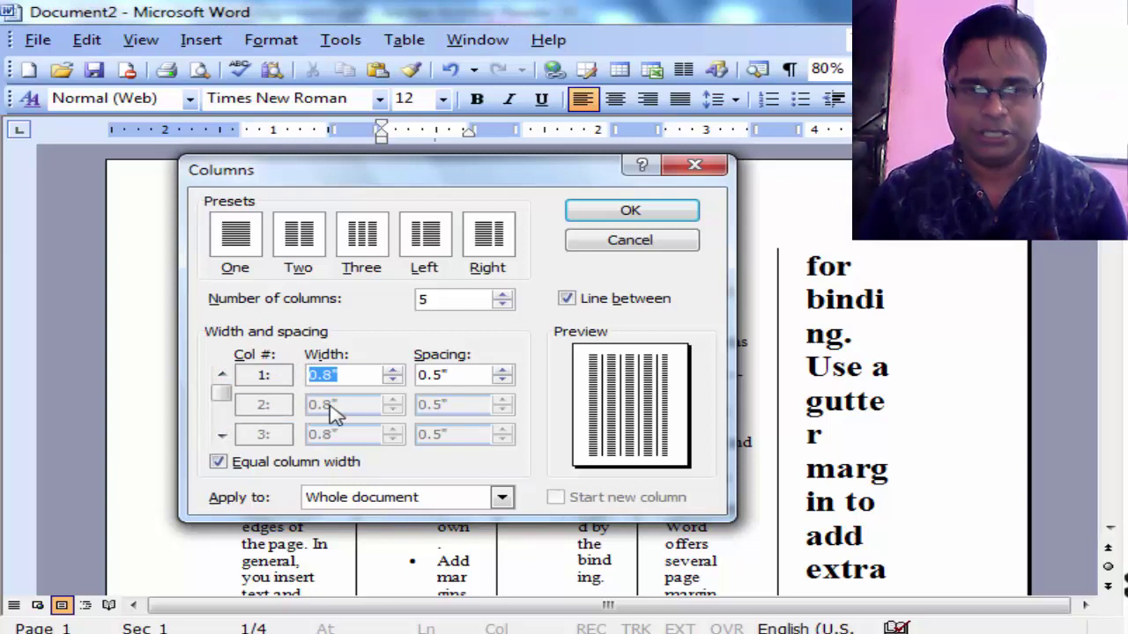
pyautogui.click(221, 435)
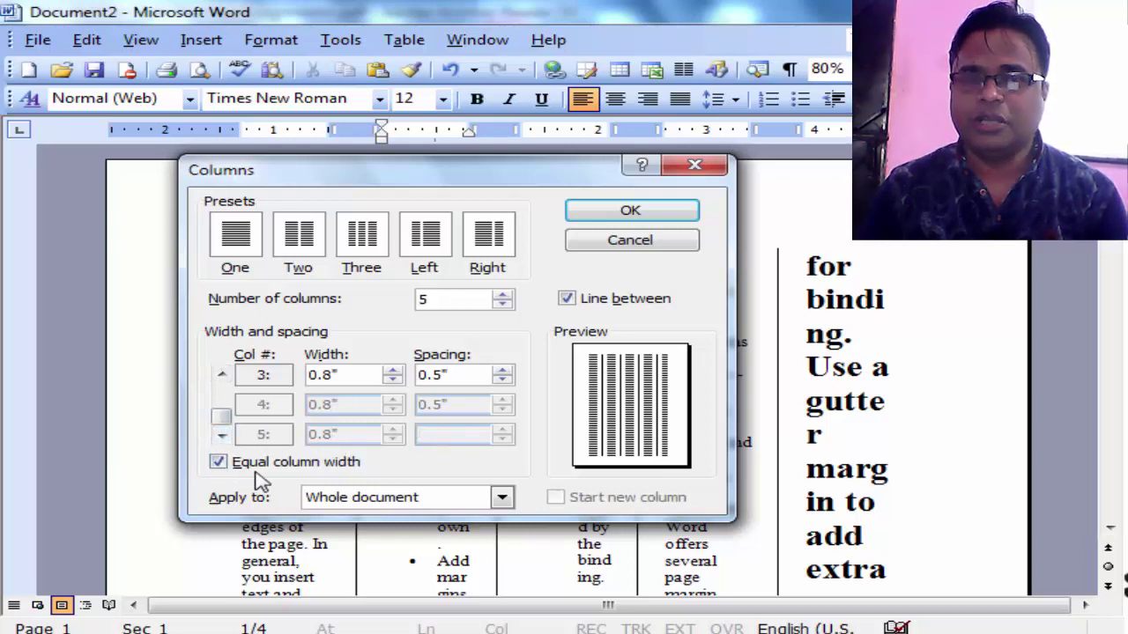
# - Turn off equal column width; set column 2 to 1.7" with 0.2" spacing, column 3 to 0.9"
pyautogui.click(220, 465)
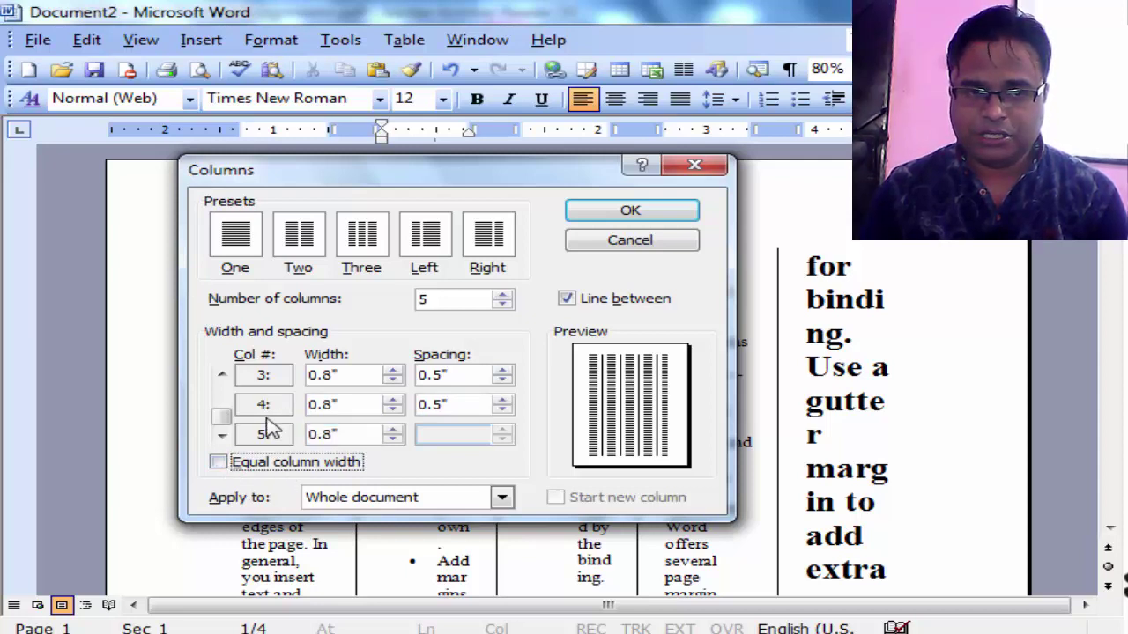
pyautogui.click(222, 375)
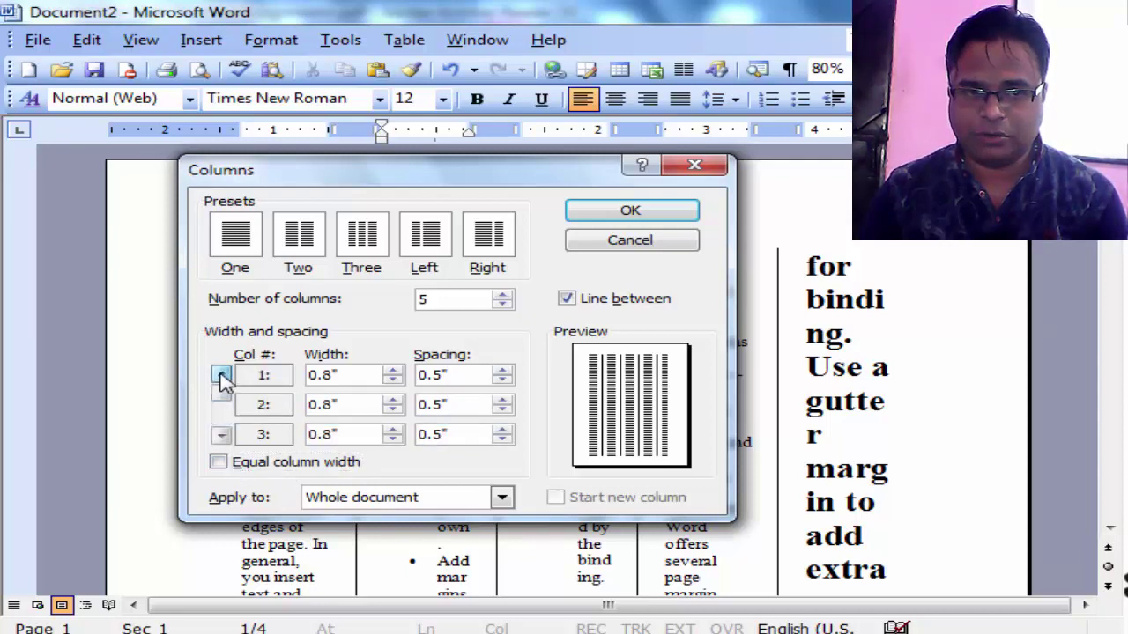
pyautogui.click(392, 399)
pyautogui.click(392, 399)
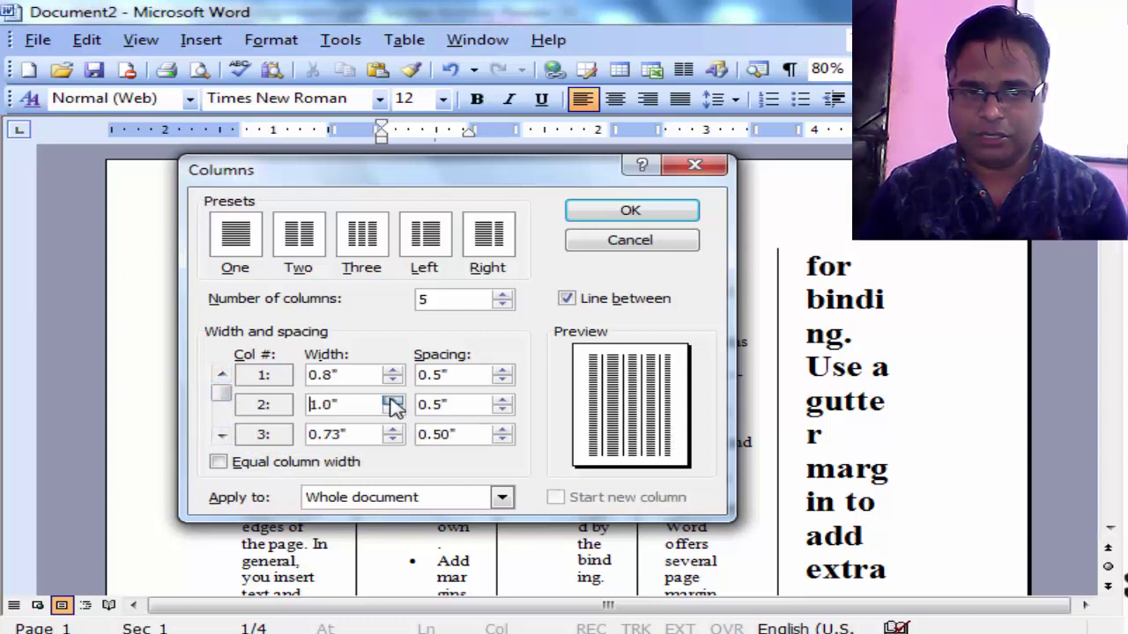
pyautogui.click(392, 400)
pyautogui.click(392, 399)
pyautogui.click(392, 399)
pyautogui.click(392, 399)
pyautogui.click(392, 399)
pyautogui.click(392, 399)
pyautogui.click(392, 399)
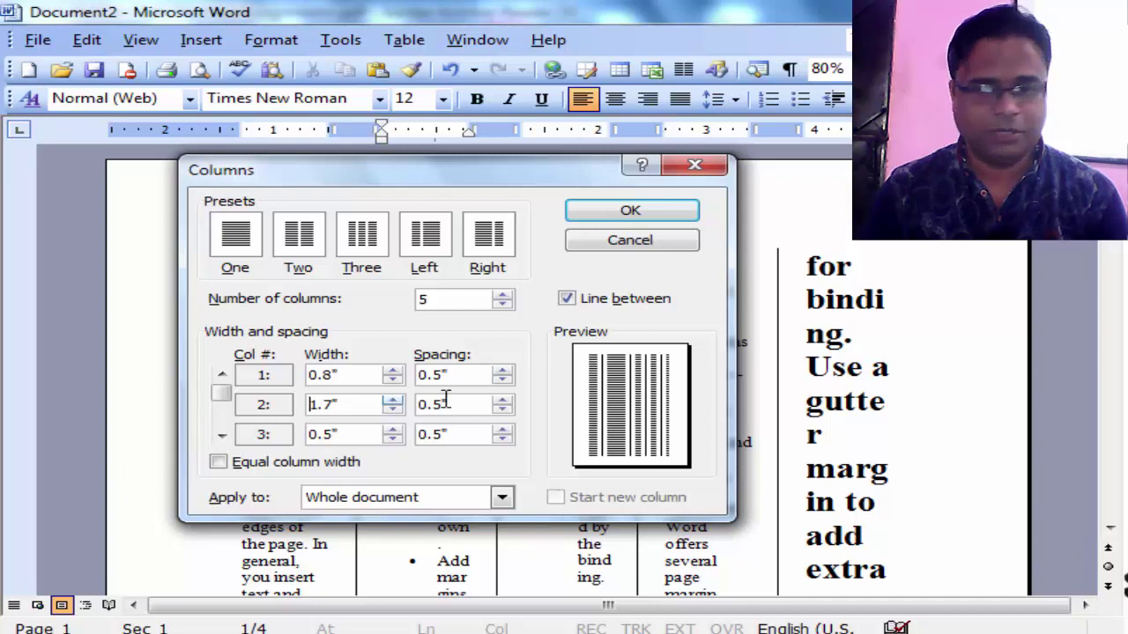
pyautogui.click(502, 409)
pyautogui.click(503, 408)
pyautogui.click(503, 409)
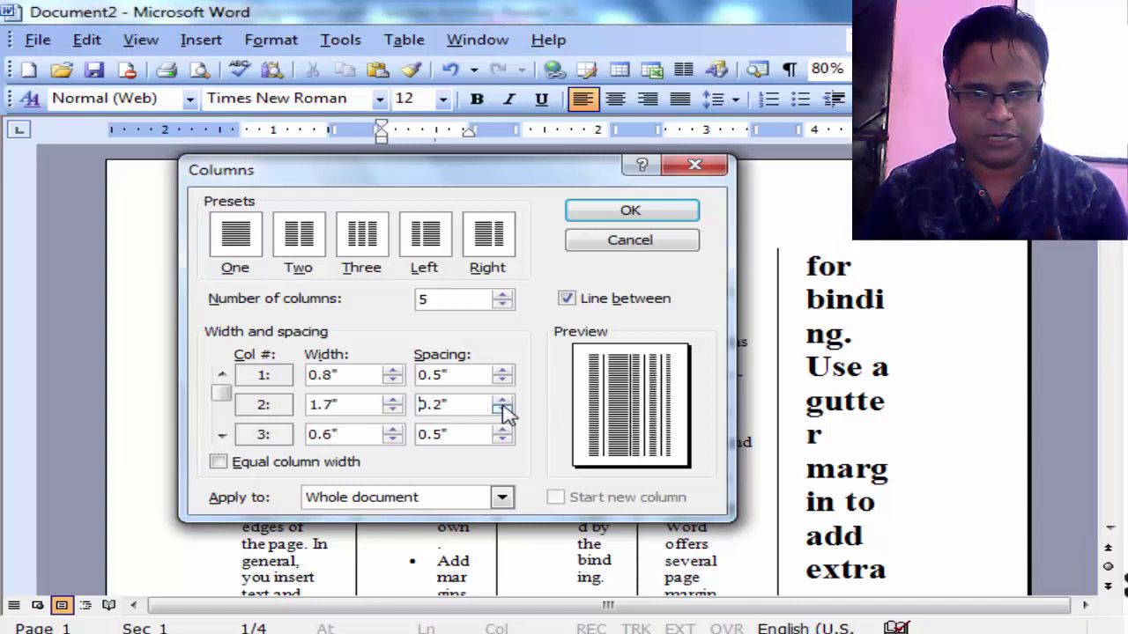
pyautogui.click(394, 431)
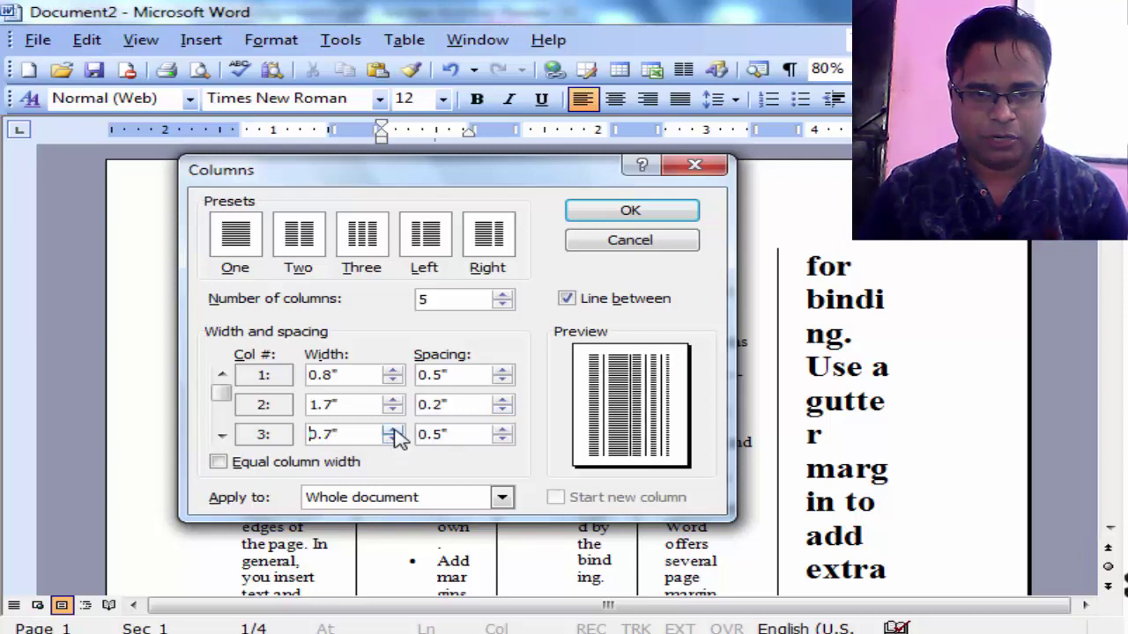
pyautogui.click(393, 430)
pyautogui.click(394, 431)
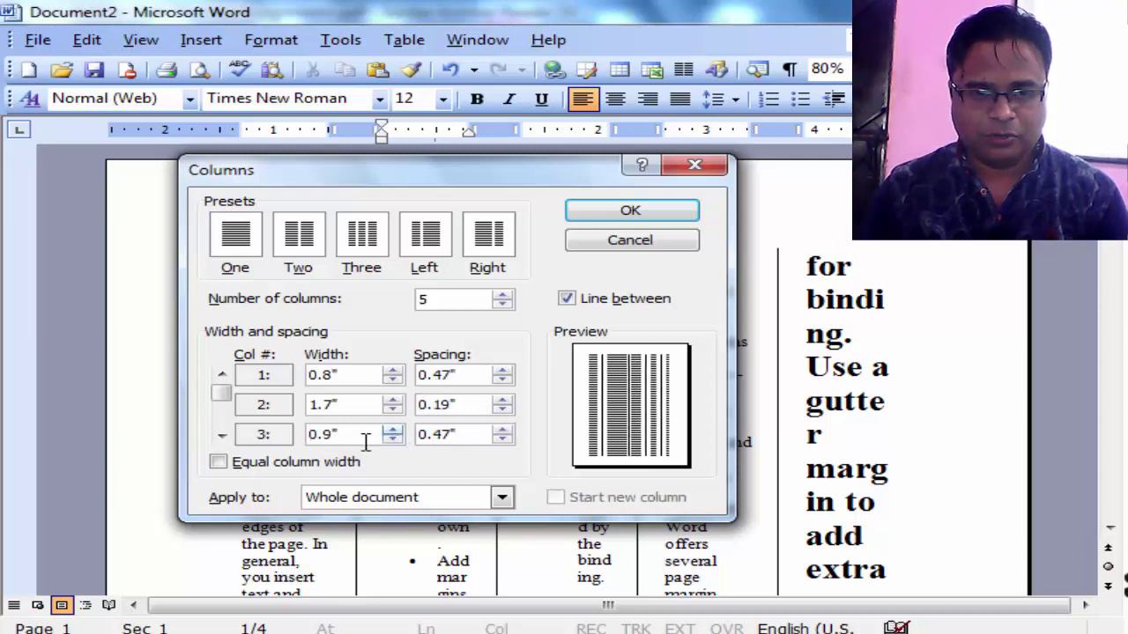
# - Set column 4 to 0.7" and column 5 to 0.6", then apply the layout
pyautogui.click(221, 434)
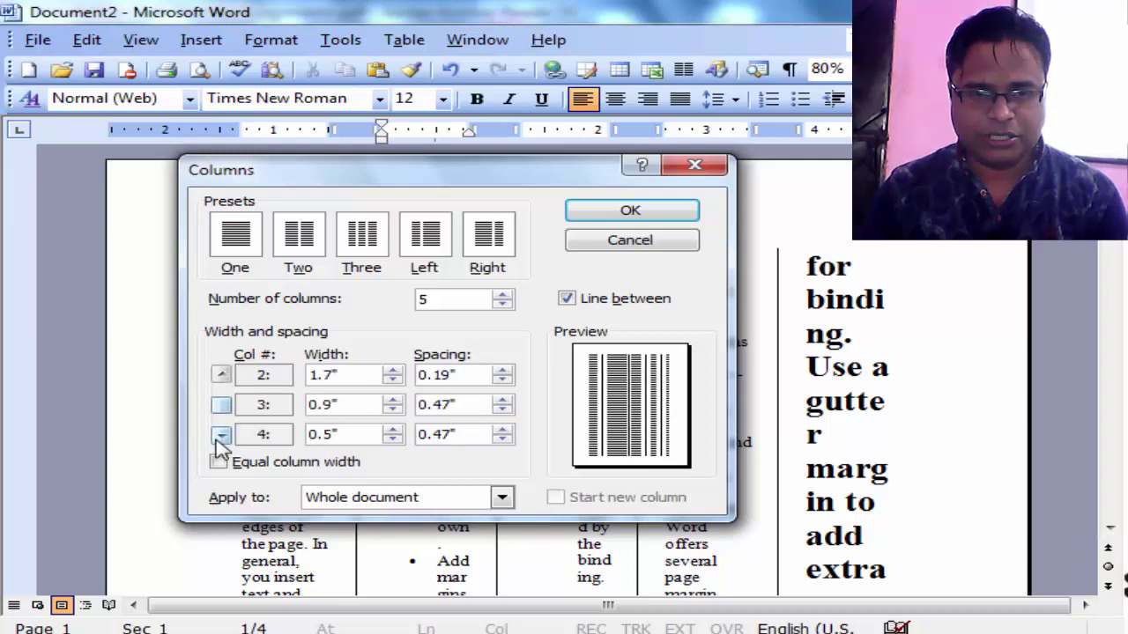
pyautogui.click(392, 429)
pyautogui.click(393, 429)
pyautogui.click(221, 434)
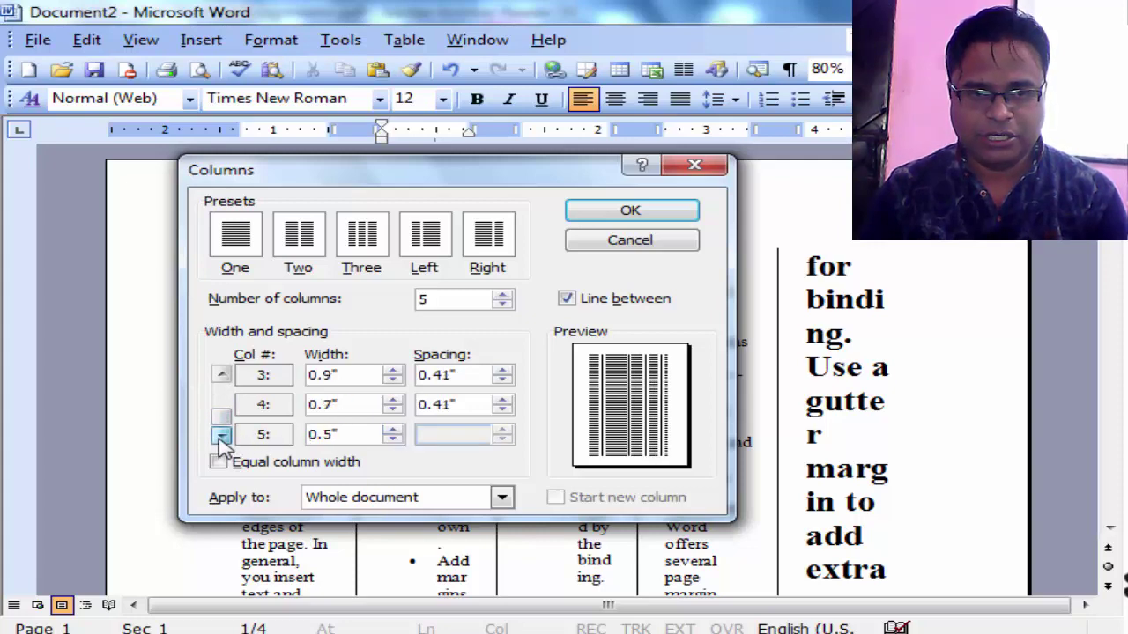
pyautogui.click(393, 429)
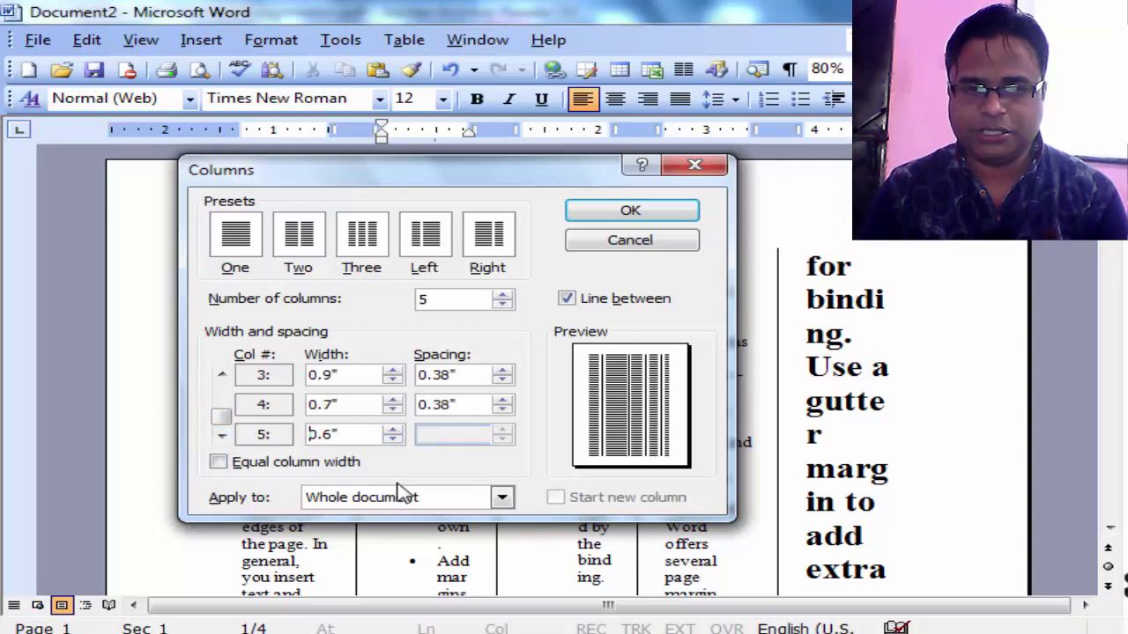
pyautogui.click(621, 214)
pyautogui.scroll(3, 599, 396)
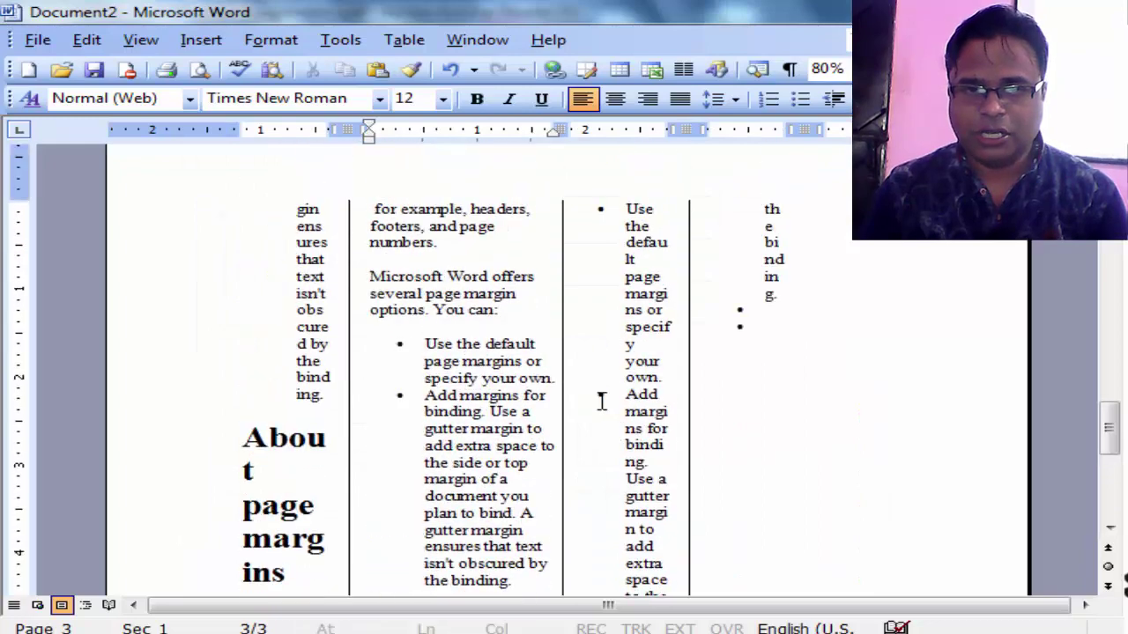
pyautogui.scroll(3, 602, 399)
pyautogui.scroll(2, 602, 399)
pyautogui.scroll(2, 599, 407)
pyautogui.scroll(2, 595, 416)
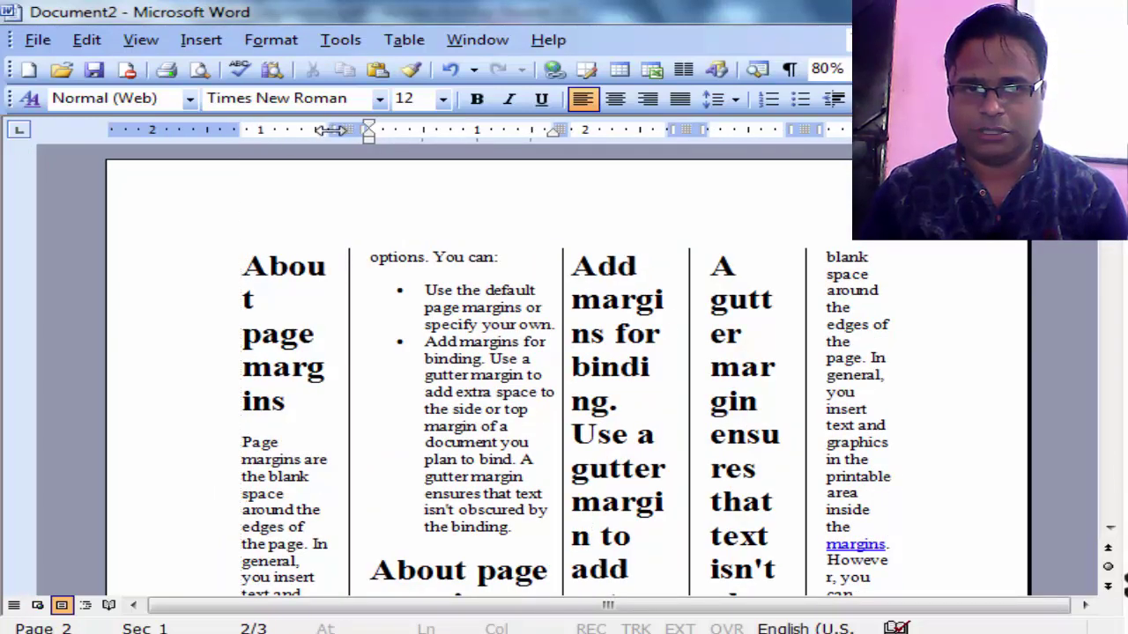
pyautogui.click(385, 129)
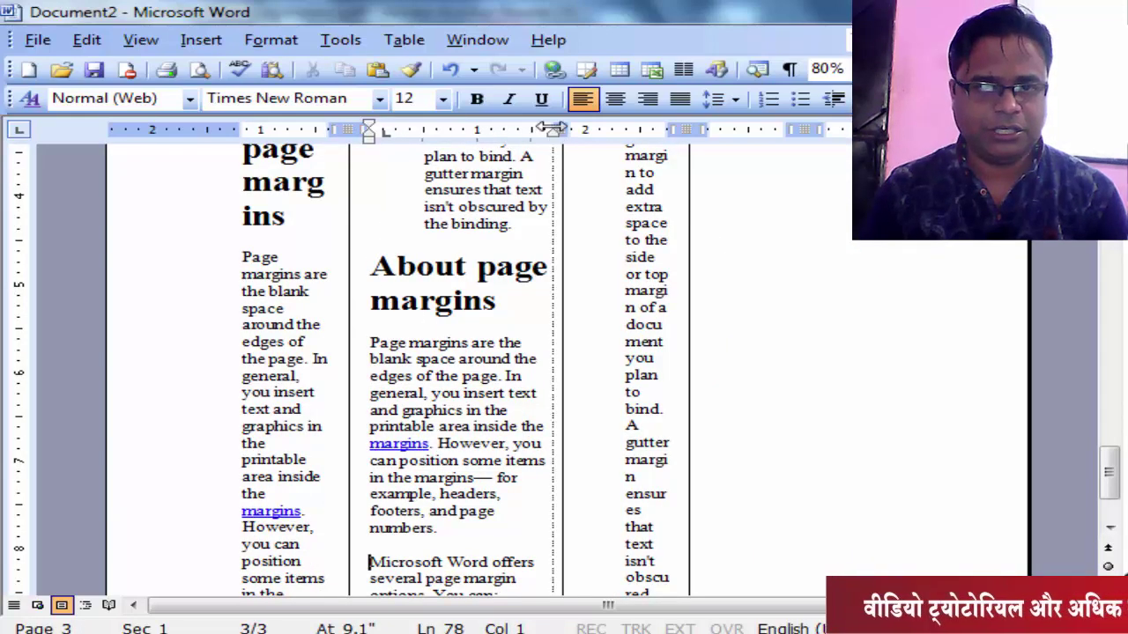
pyautogui.moveTo(550, 130); pyautogui.dragTo(553, 129)
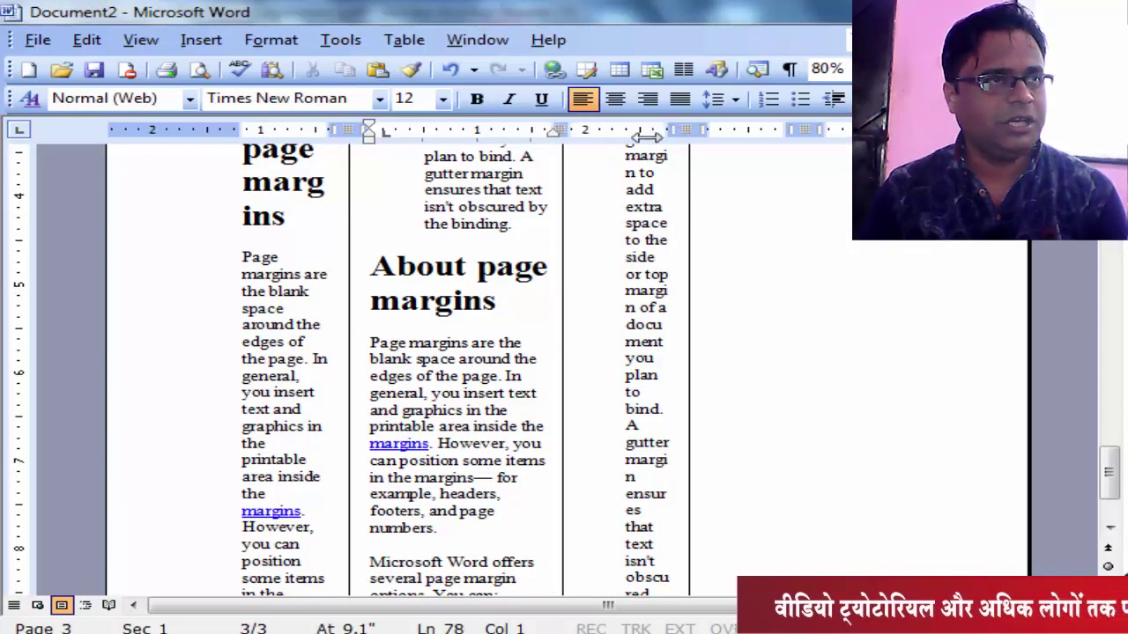
pyautogui.moveTo(1108, 467); pyautogui.dragTo(1108, 154)
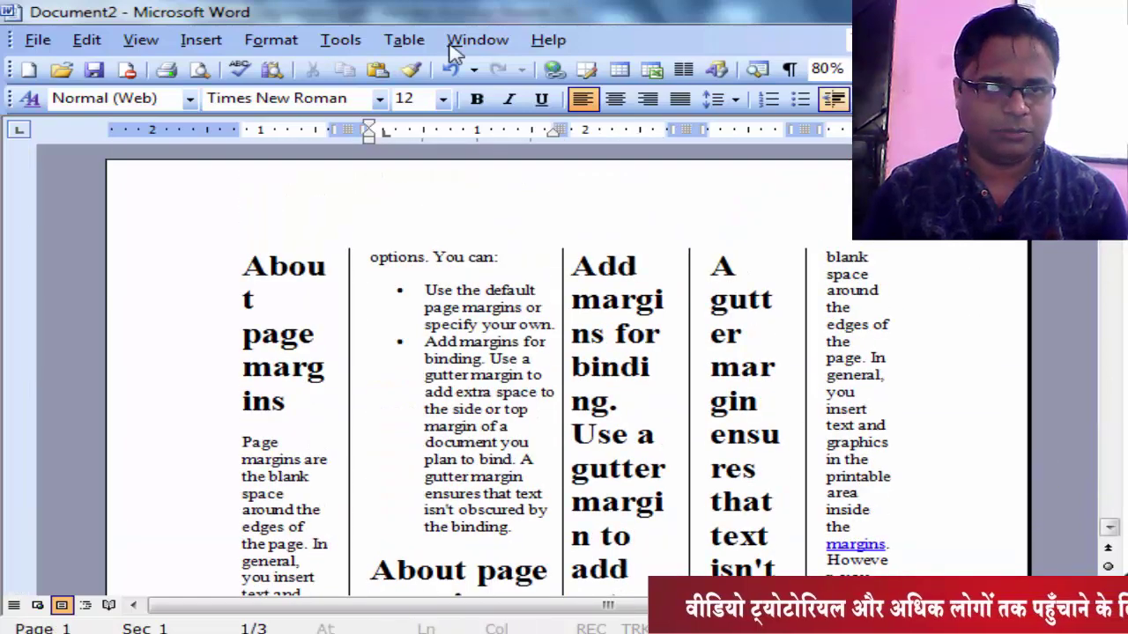
pyautogui.click(283, 39)
# - Reopen the Columns dialog and toggle Equal column width on, then off again
pyautogui.click(289, 172)
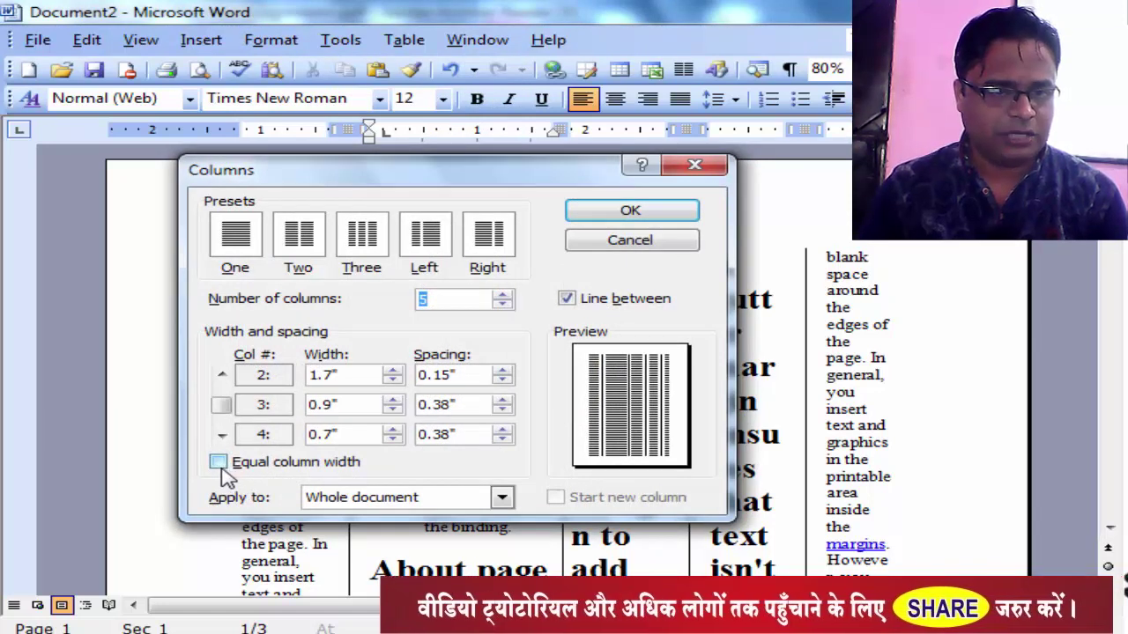
pyautogui.click(220, 466)
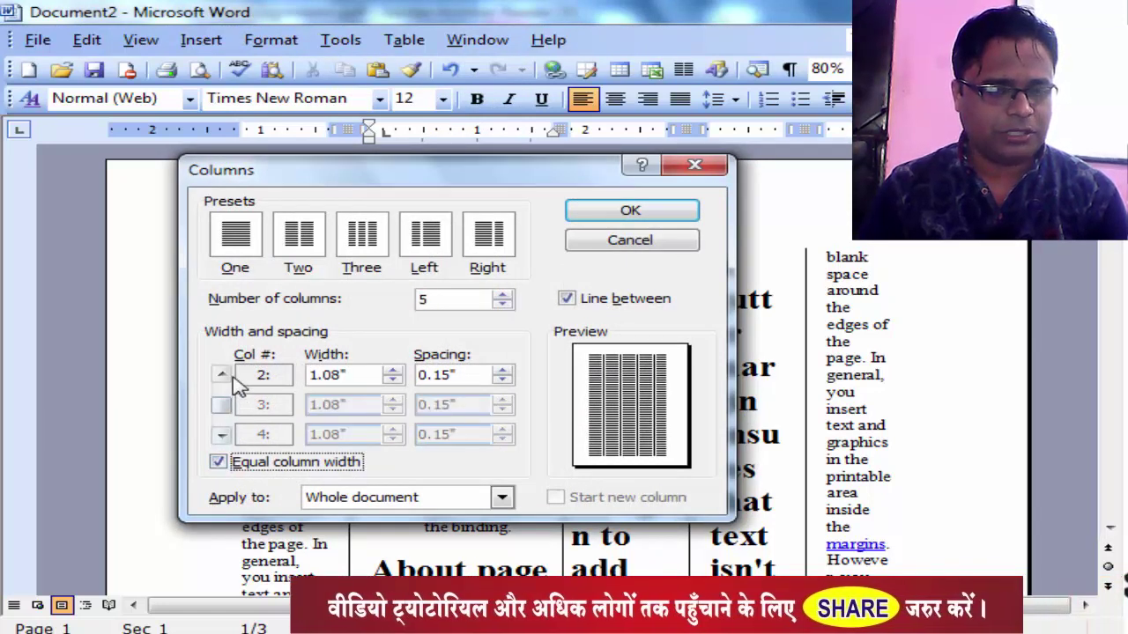
pyautogui.hotkey('shift', 'Tab')
pyautogui.hotkey('shift', 'Tab')
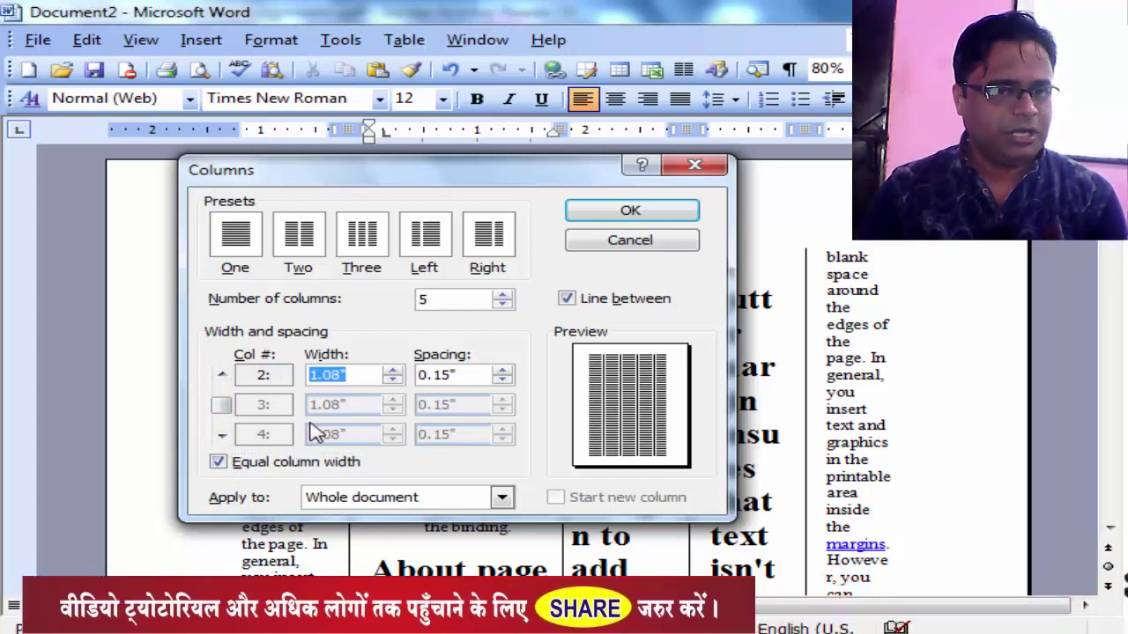
pyautogui.click(221, 435)
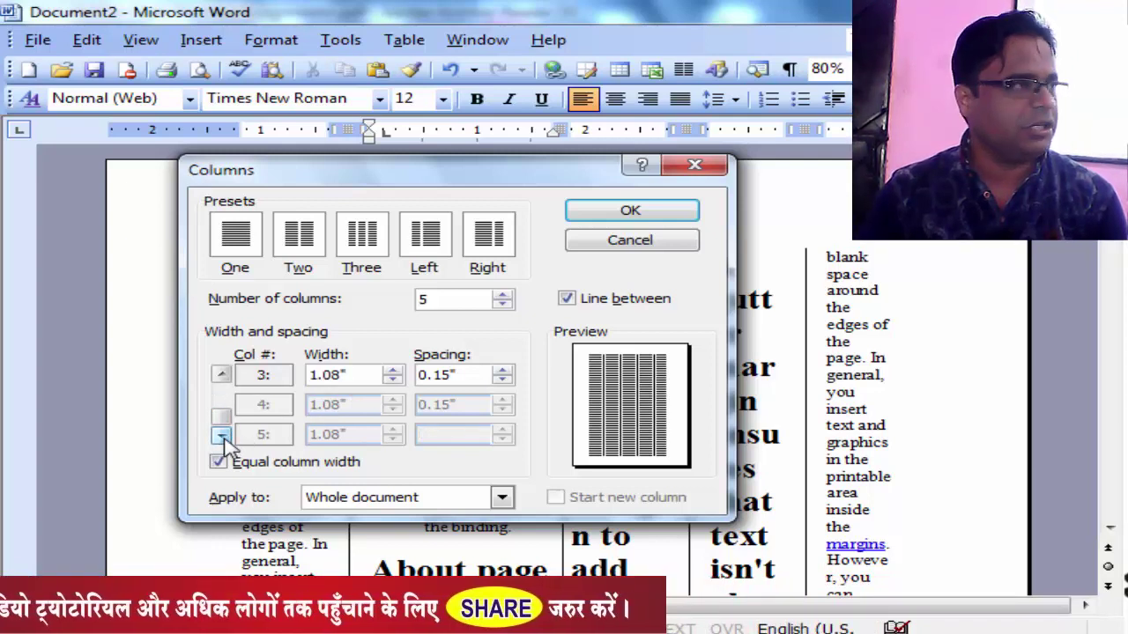
pyautogui.click(220, 464)
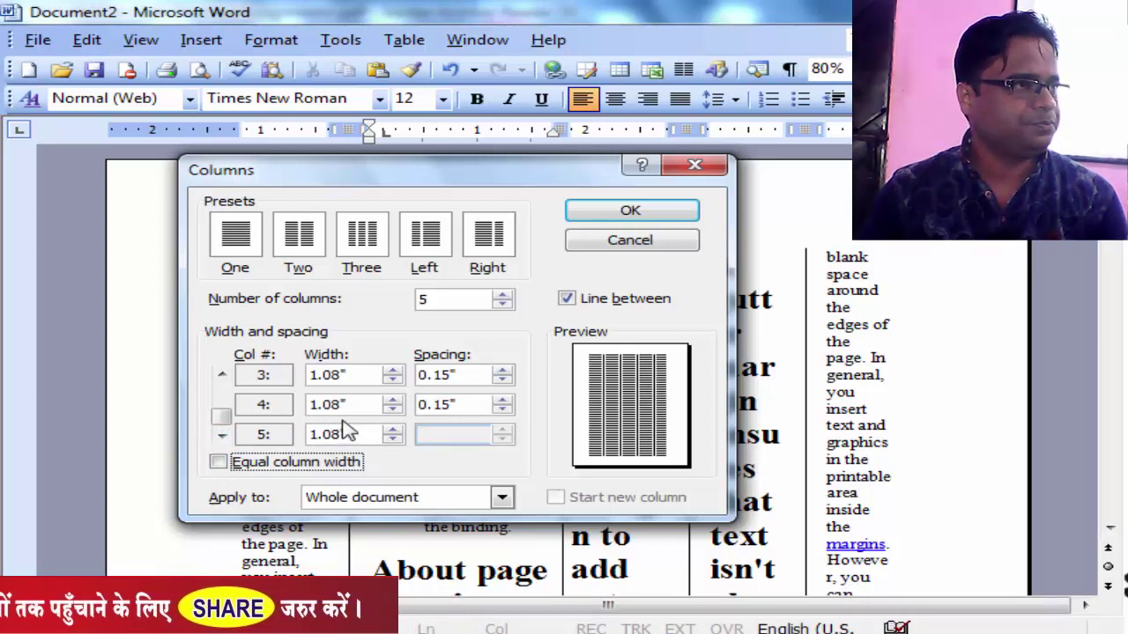
# - Browse each column's settings, cancel without changes, and start a new blank document
pyautogui.doubleClick(221, 374)
pyautogui.click(221, 434)
pyautogui.click(222, 434)
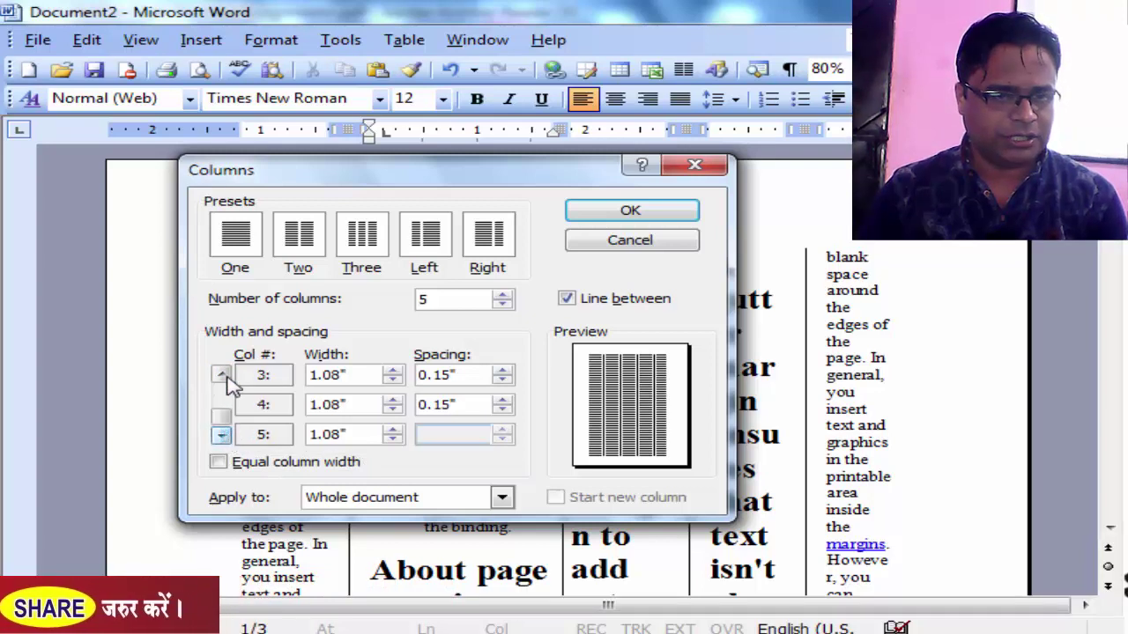
pyautogui.doubleClick(222, 374)
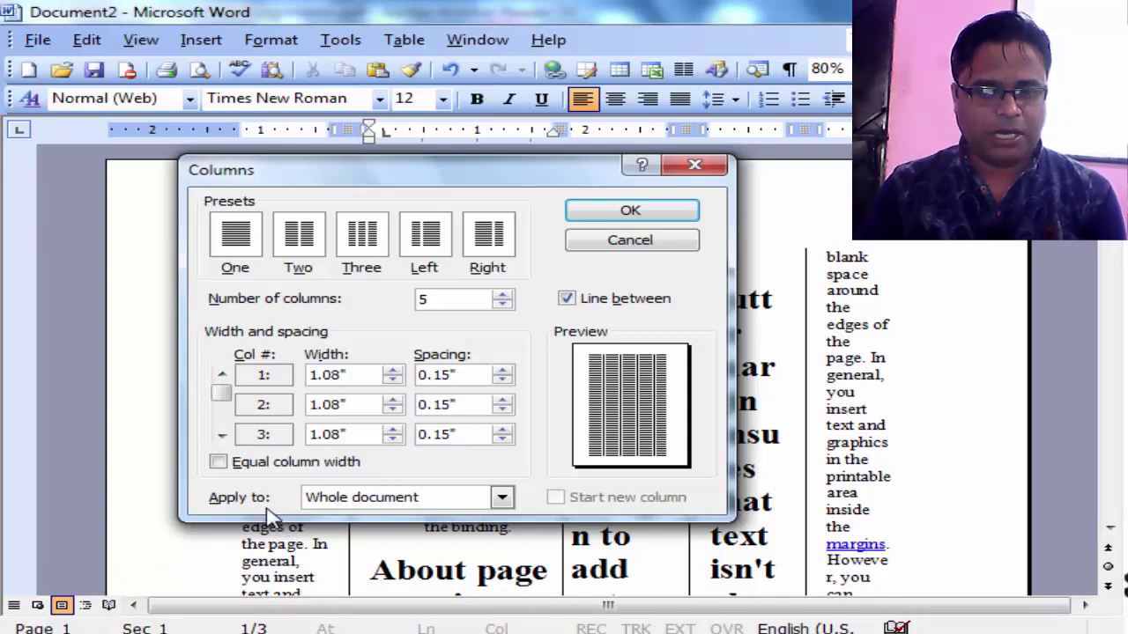
pyautogui.click(407, 500)
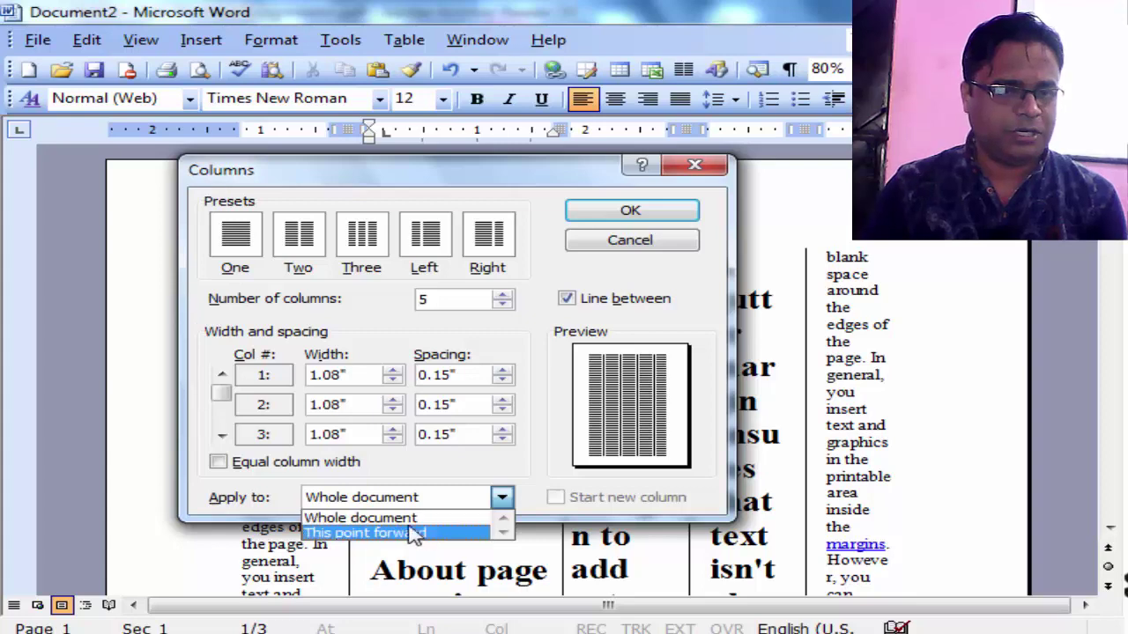
pyautogui.click(624, 243)
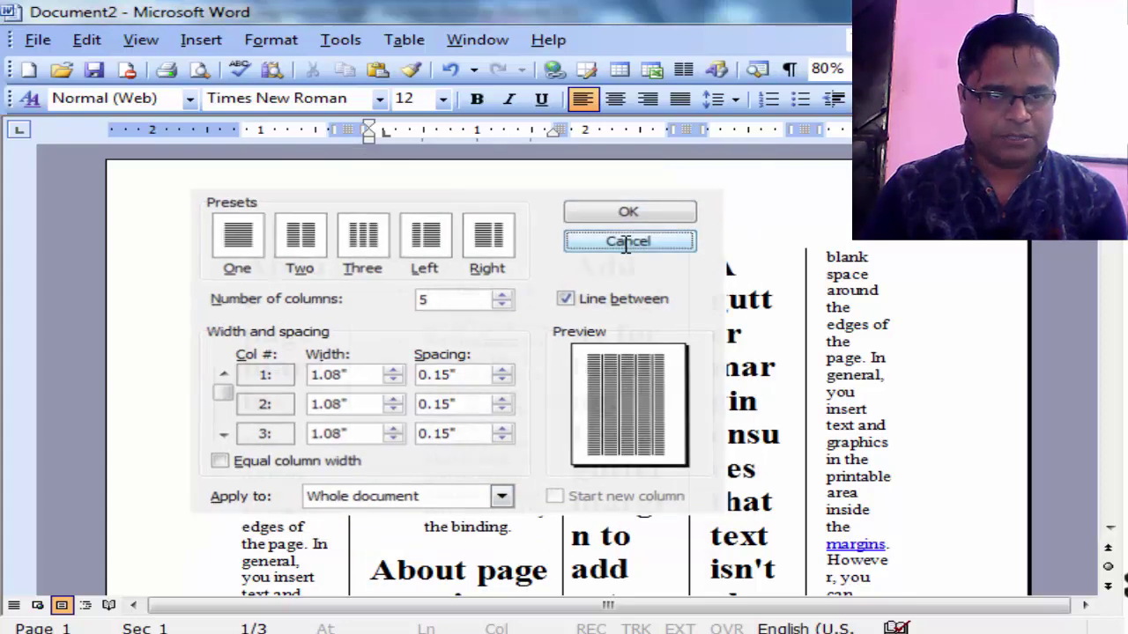
pyautogui.click(32, 77)
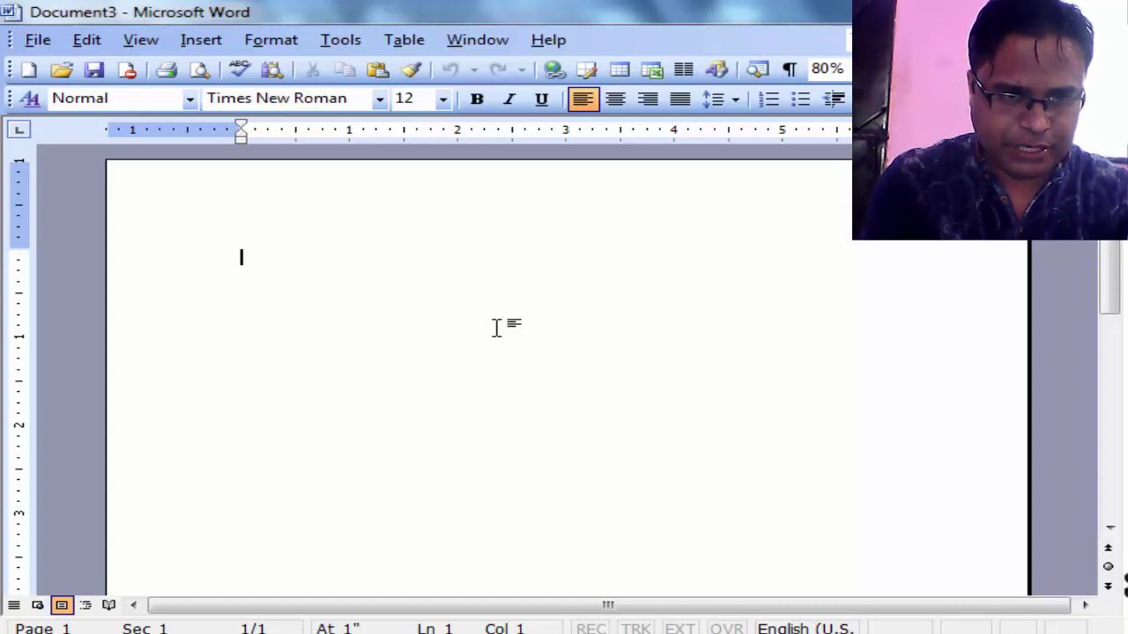
# - Type the heading 'Hindustan Times News', correcting the typos along the way
pyautogui.write('Hinduat')
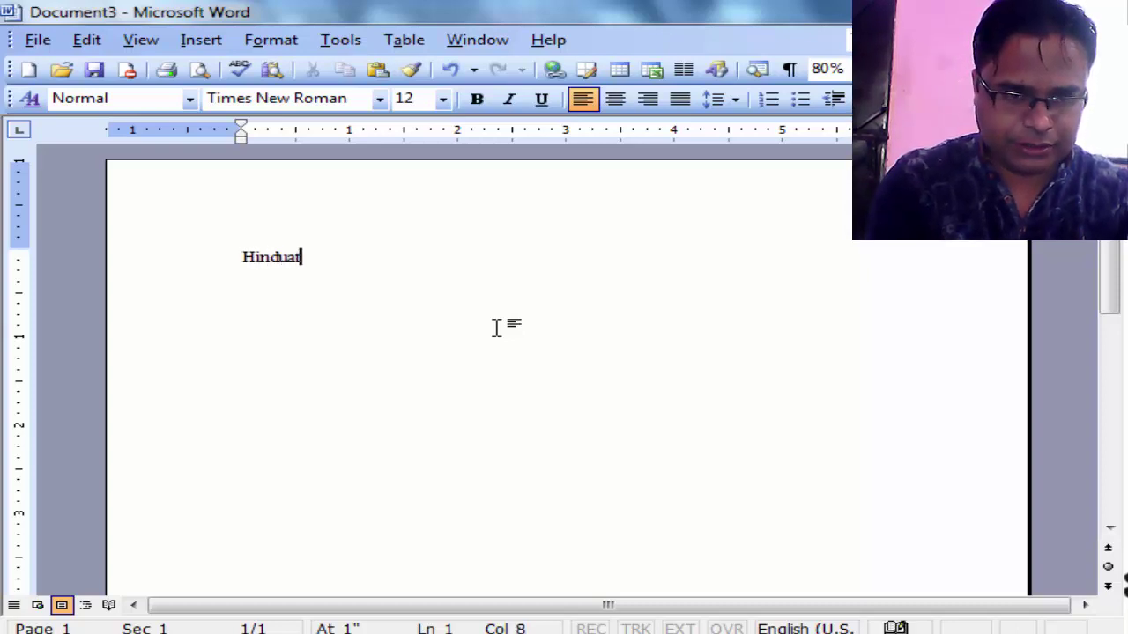
pyautogui.press('BackSpace')
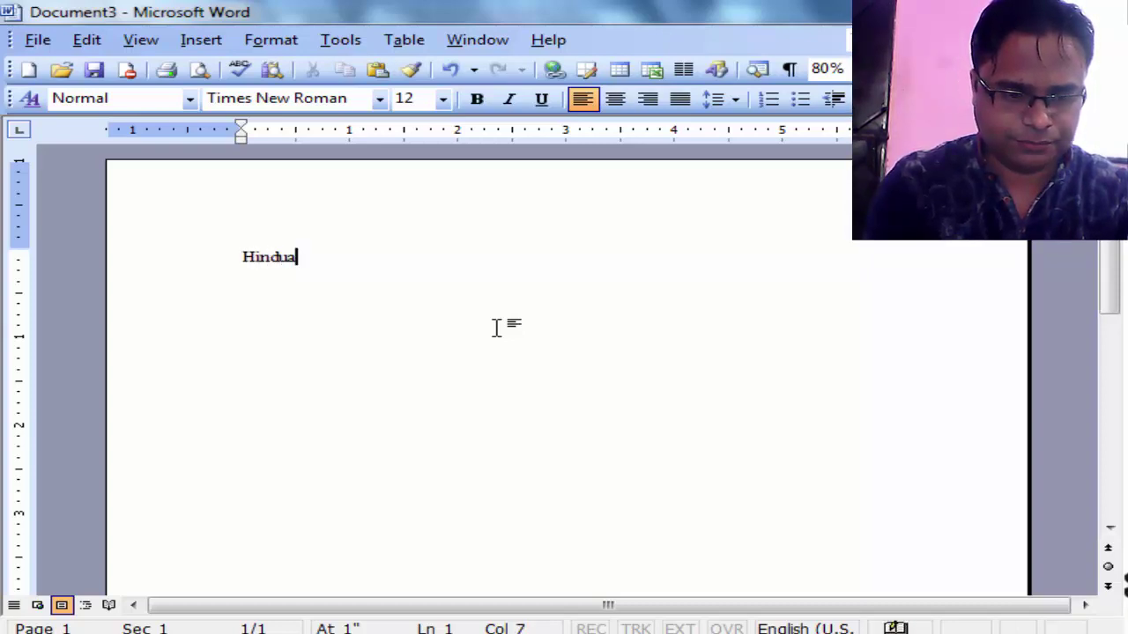
pyautogui.press('BackSpace')
pyautogui.write('stan ')
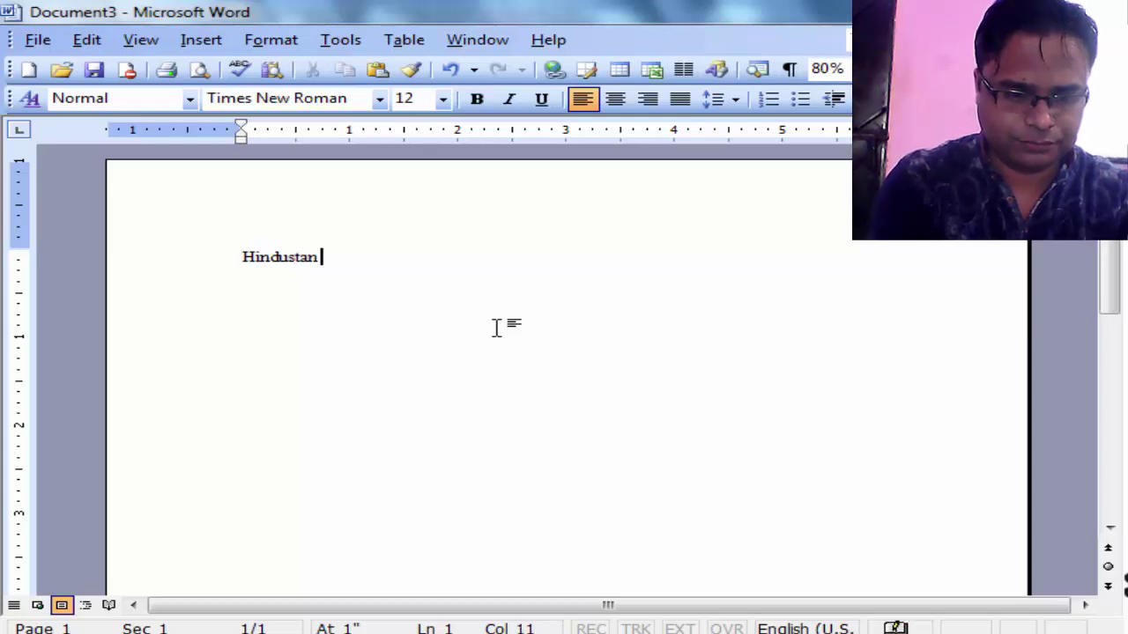
pyautogui.write('Times ')
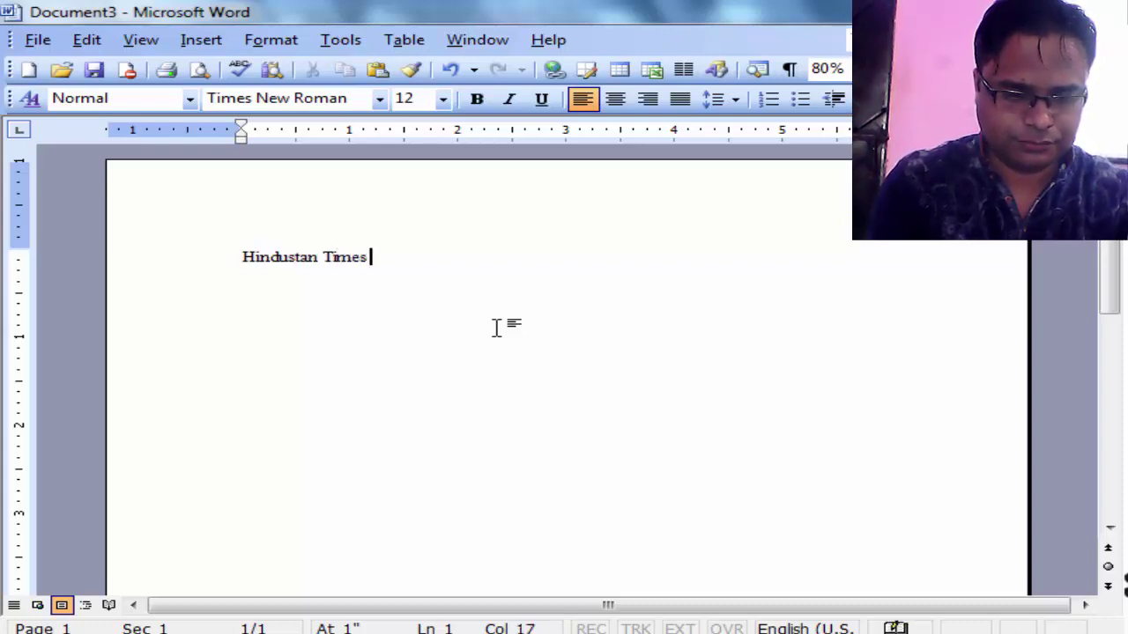
pyautogui.write('News')
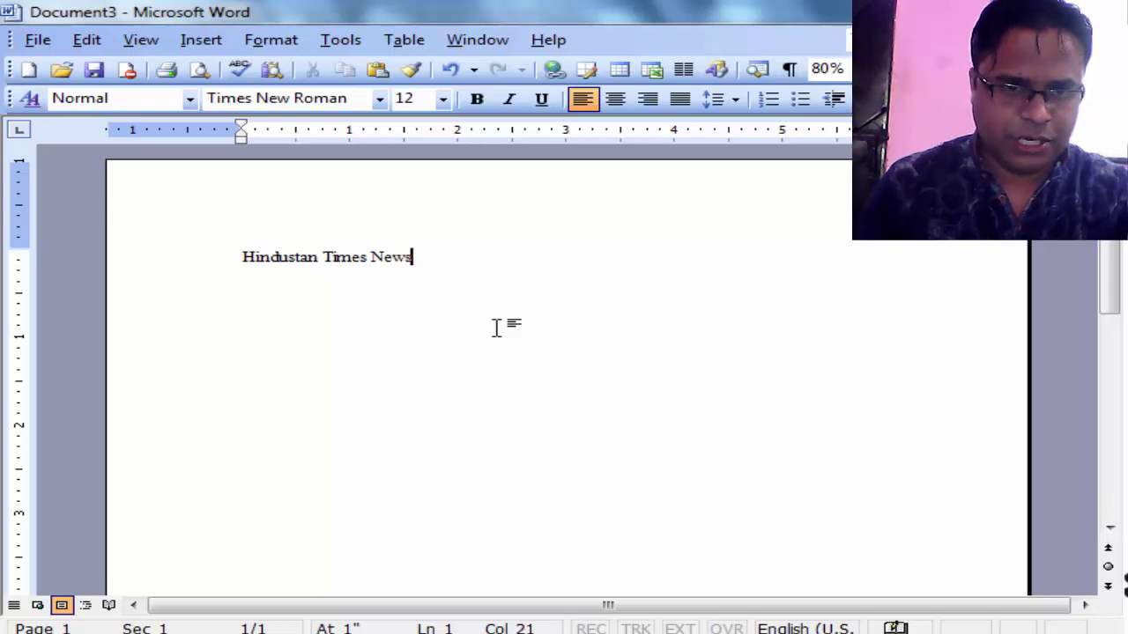
# - Enlarge the Hindustan Times News heading to 46 pt
pyautogui.click(193, 249)
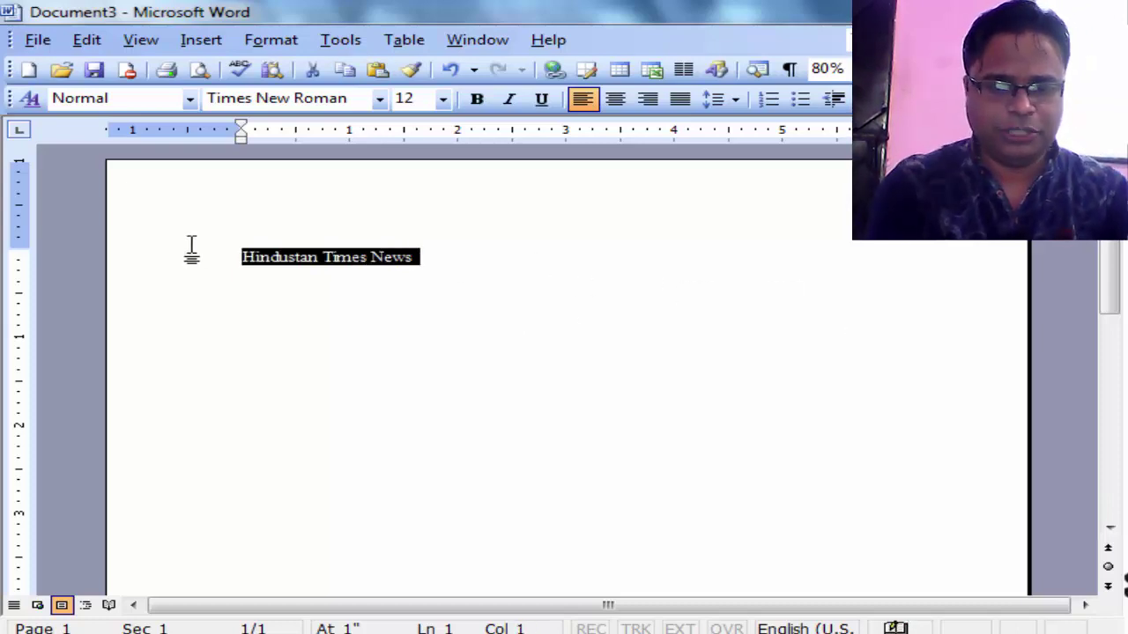
pyautogui.hotkey('ctrl', ']')
pyautogui.hotkey('ctrl', ']')
pyautogui.hotkey('ctrl', ']')
pyautogui.hotkey('ctrl', ']')
pyautogui.hotkey('ctrl', ']')
pyautogui.hotkey('ctrl', ']')
pyautogui.hotkey('ctrl', ']')
pyautogui.hotkey('ctrl', ']')
pyautogui.hotkey('ctrl', ']')
pyautogui.hotkey('ctrl', ']')
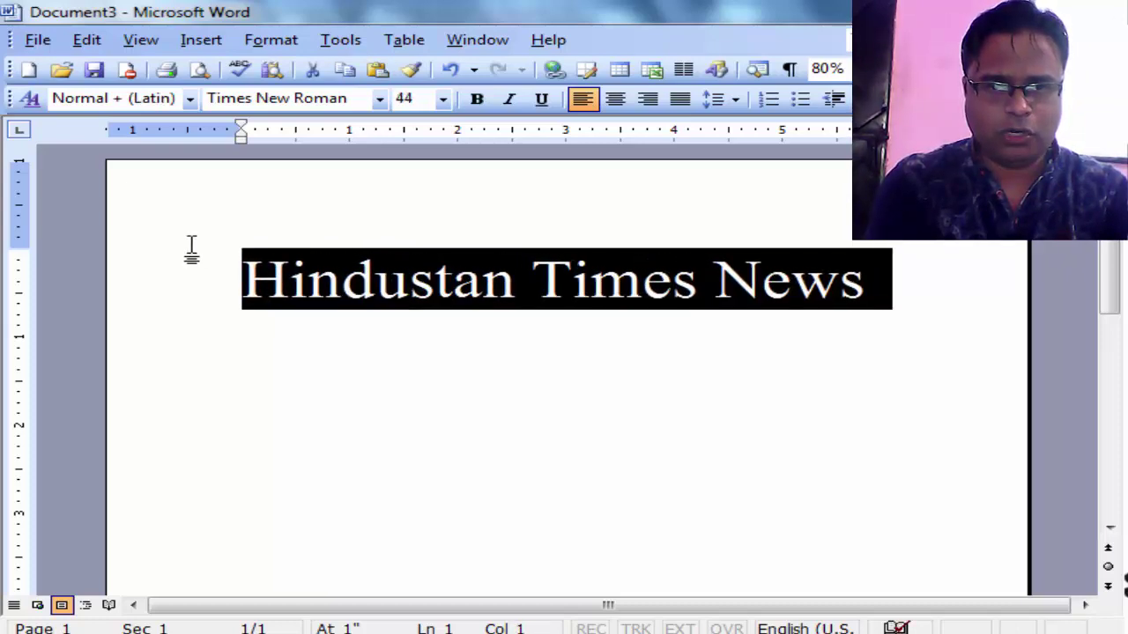
pyautogui.hotkey('ctrl', ']')
pyautogui.hotkey('ctrl', ']')
pyautogui.click(896, 292)
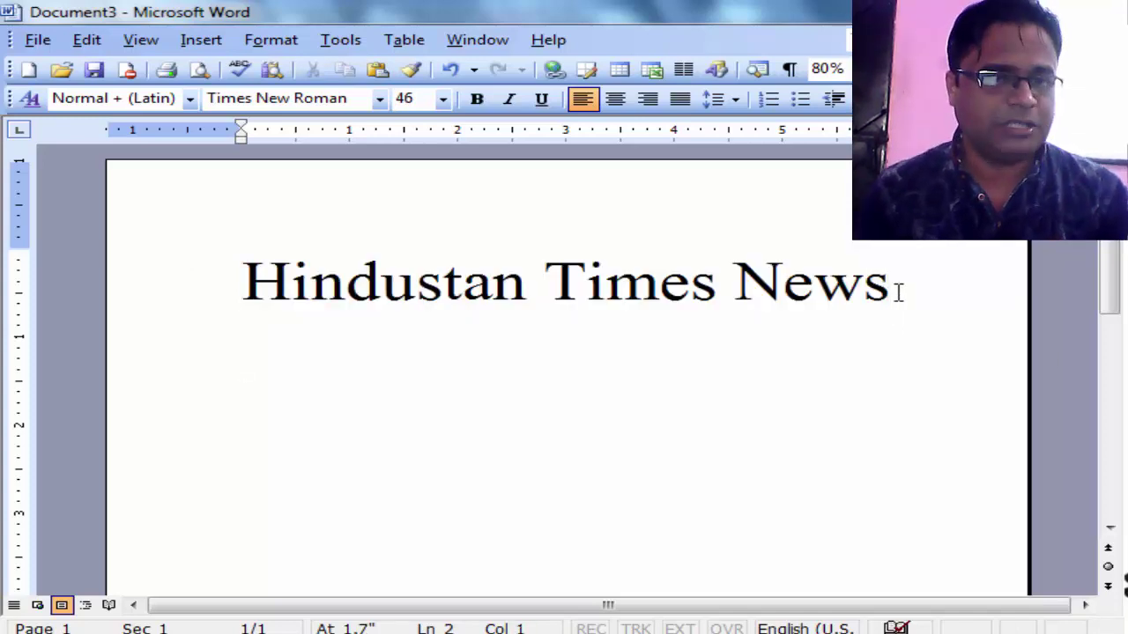
pyautogui.click(271, 39)
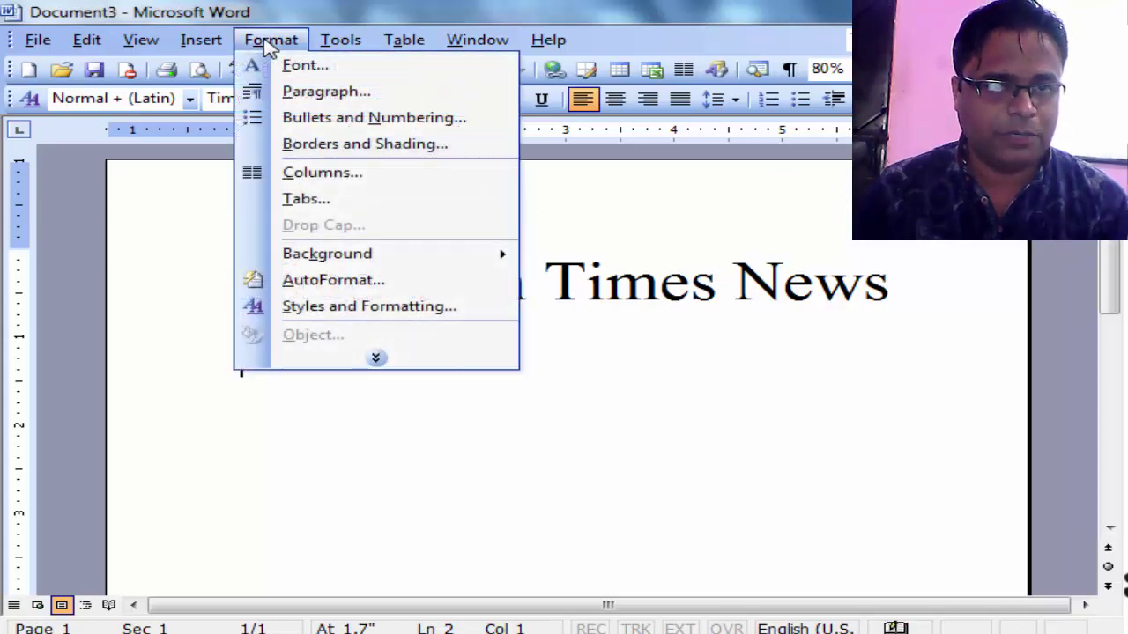
pyautogui.click(300, 172)
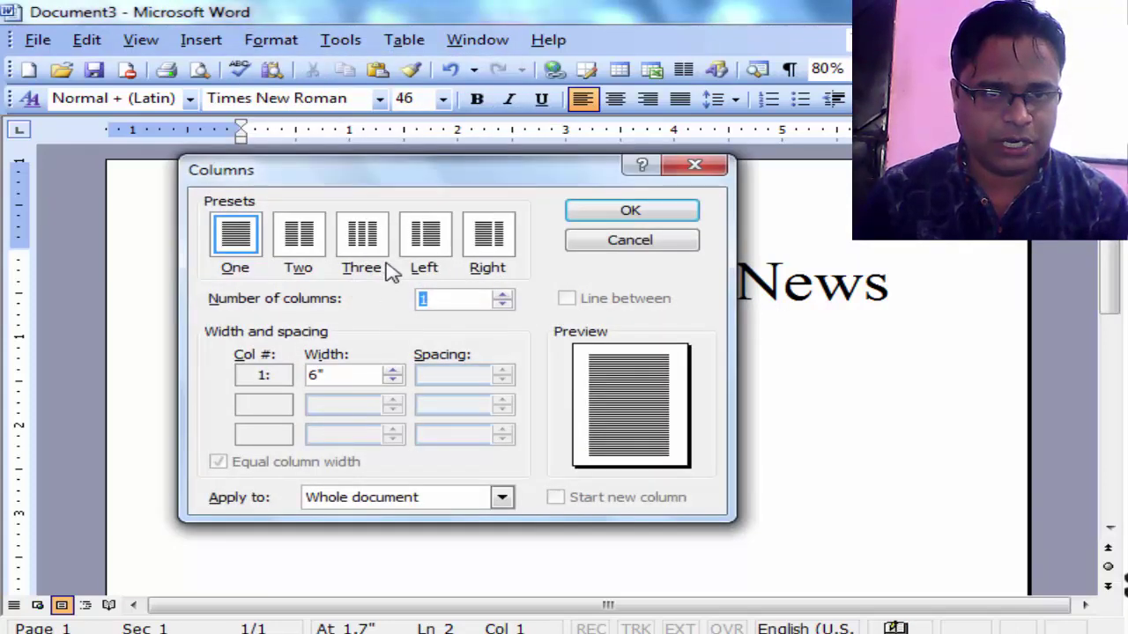
pyautogui.click(377, 257)
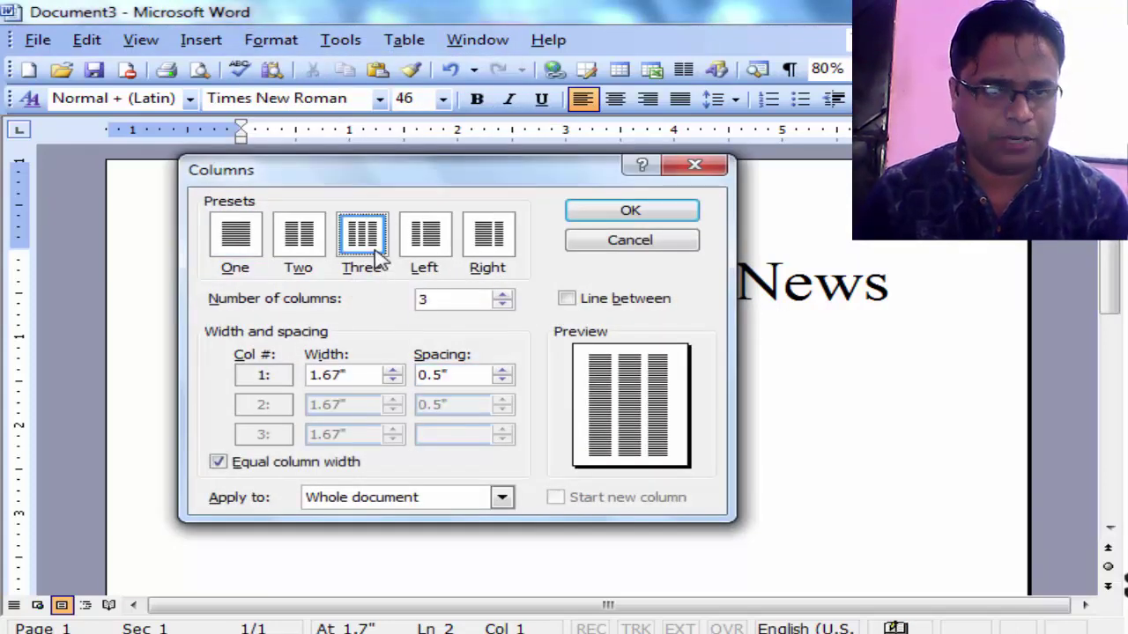
pyautogui.click(582, 210)
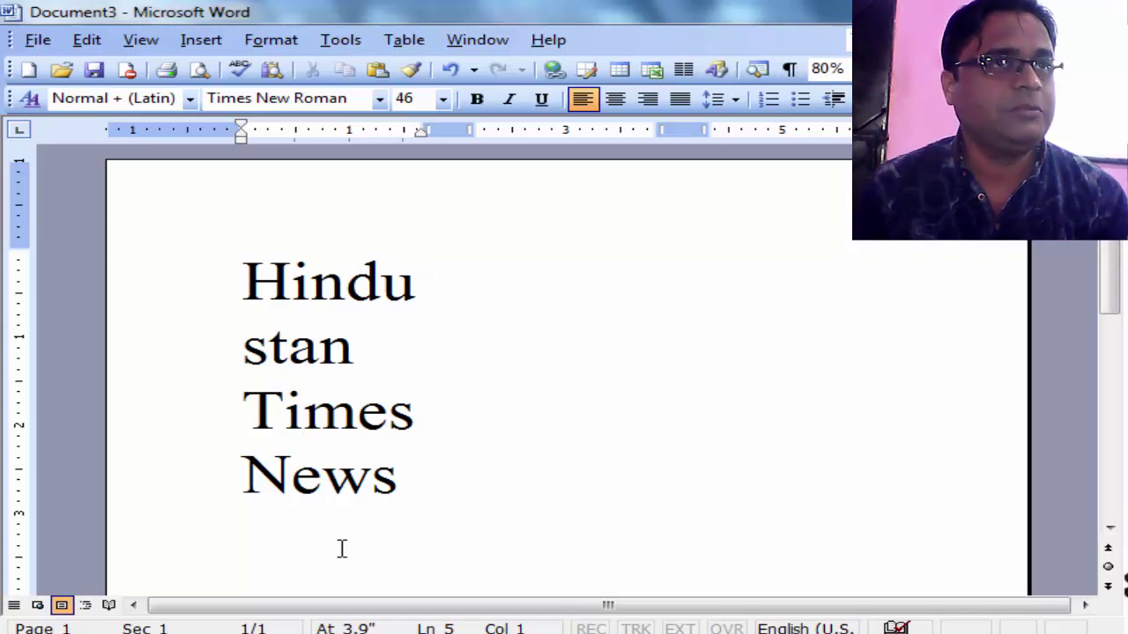
pyautogui.click(87, 42)
pyautogui.click(113, 66)
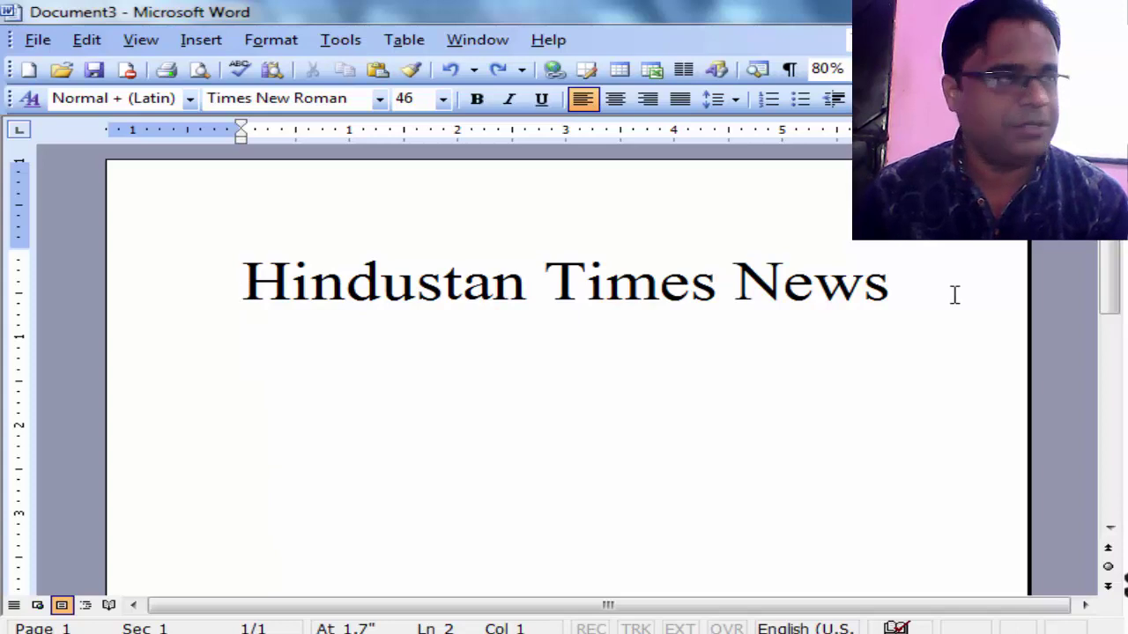
# - Apply three equal columns from this point forward, keeping the heading full width
pyautogui.click(255, 39)
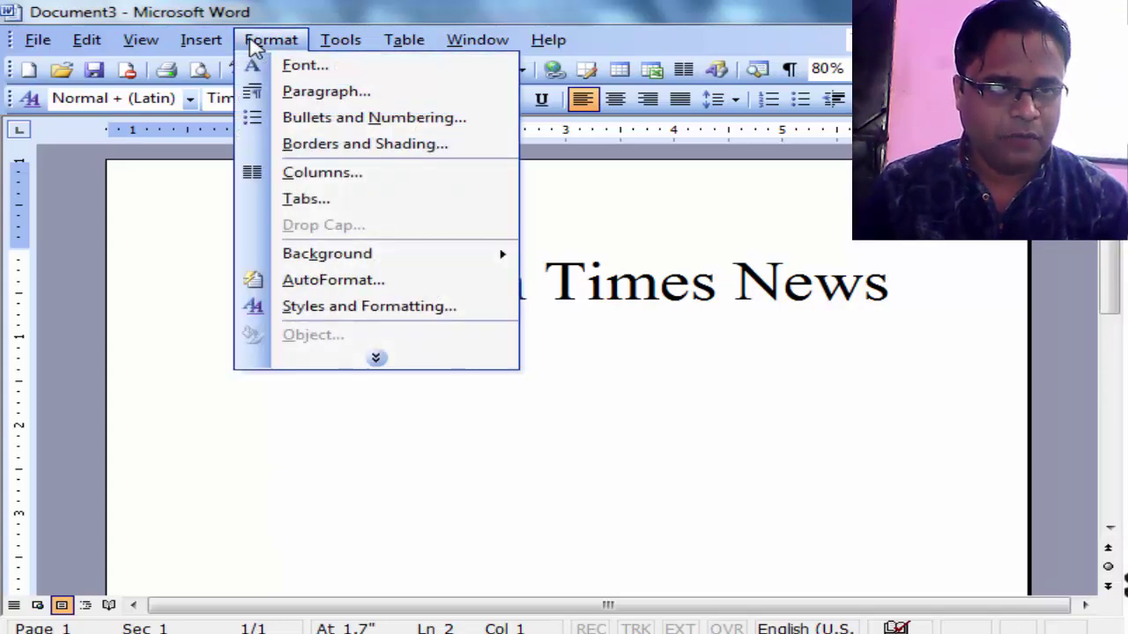
pyautogui.click(319, 173)
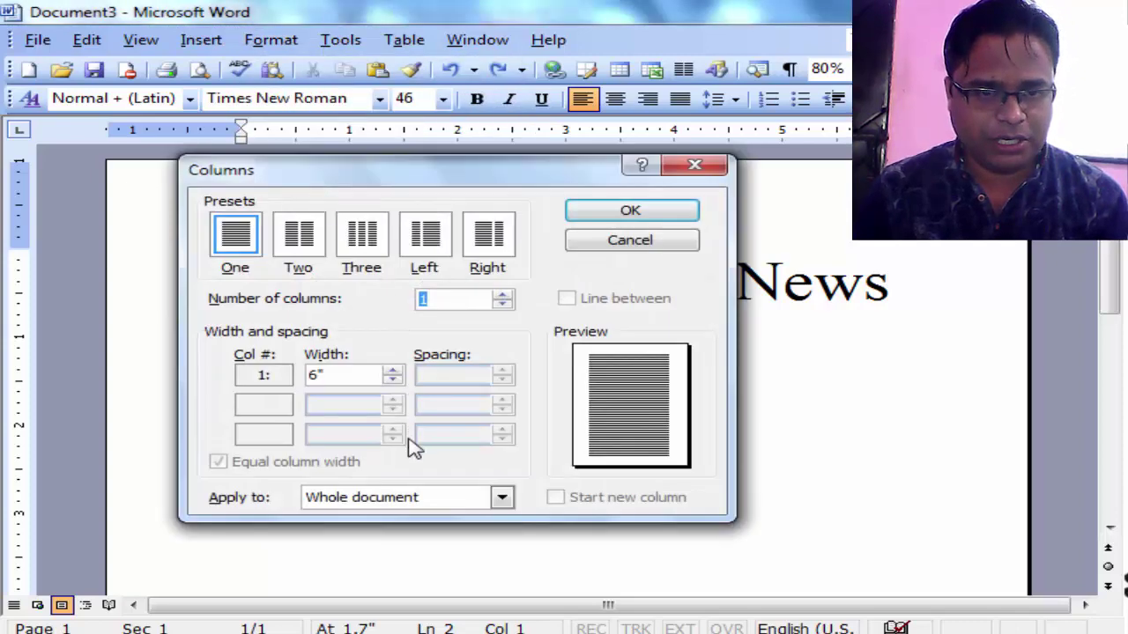
pyautogui.click(367, 247)
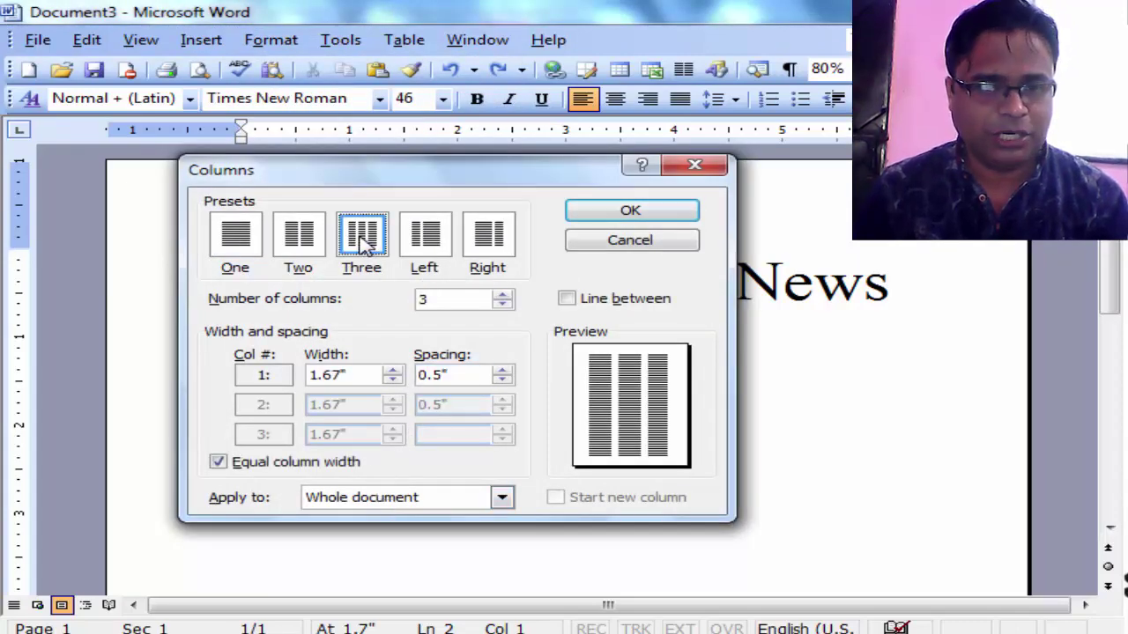
pyautogui.click(431, 498)
pyautogui.click(427, 531)
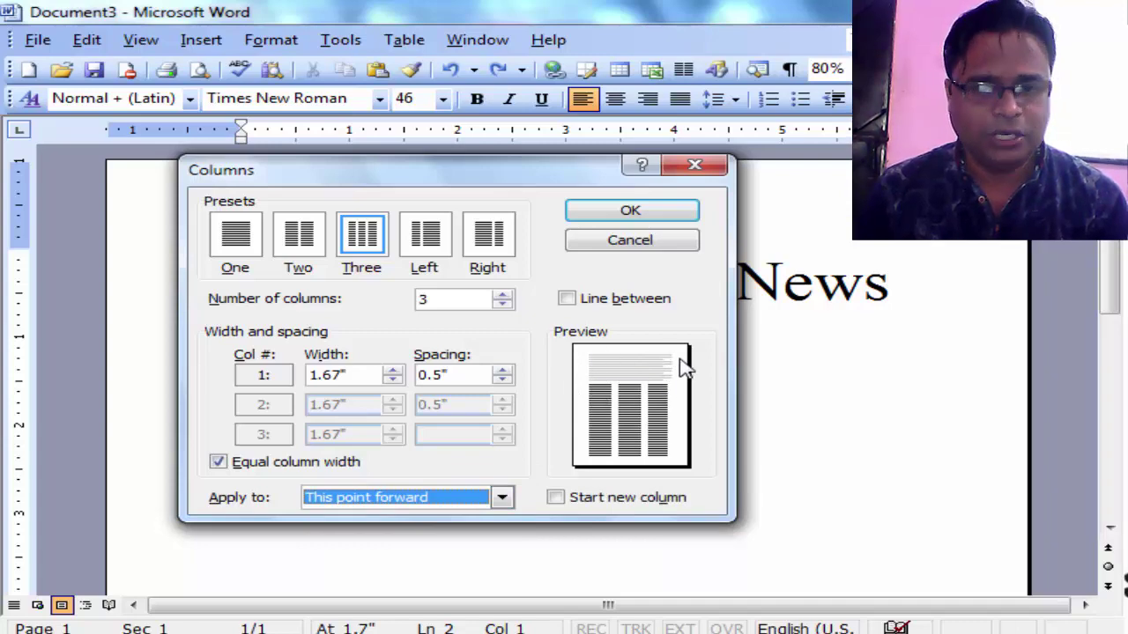
pyautogui.click(638, 215)
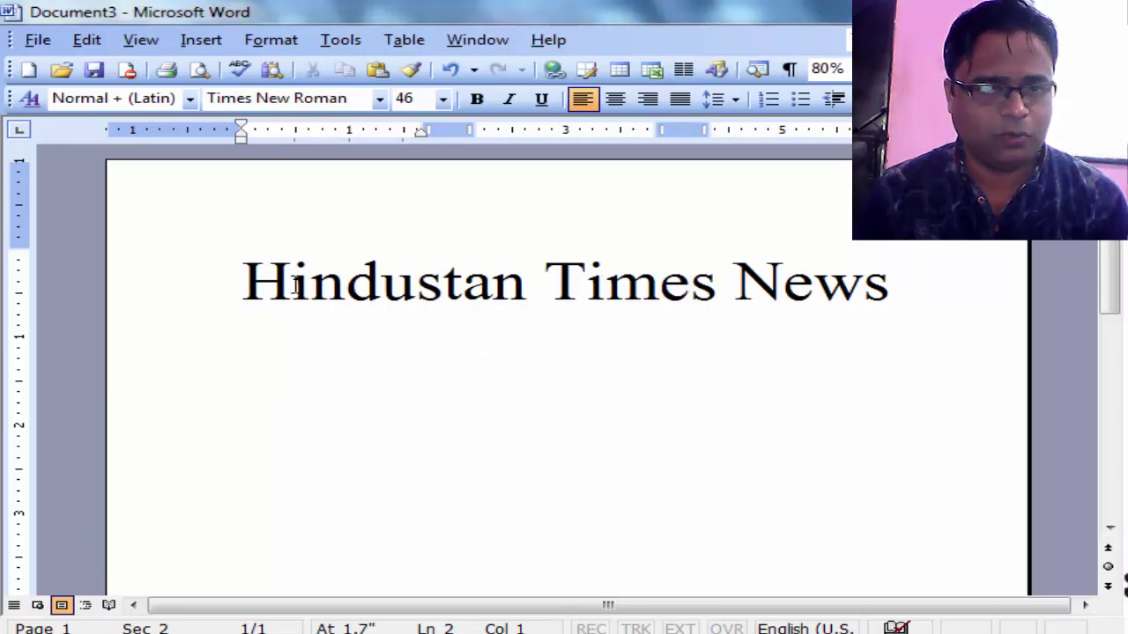
# - On the line below the heading, start typing the =rand dummy-text command
pyautogui.moveTo(245, 291); pyautogui.dragTo(995, 307)
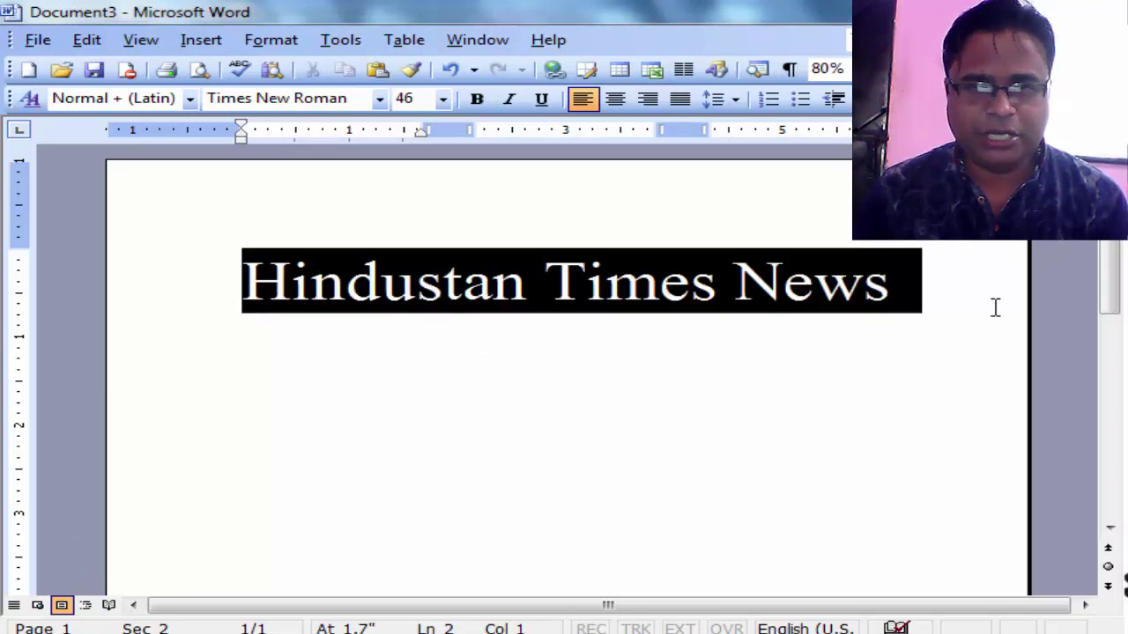
pyautogui.click(295, 365)
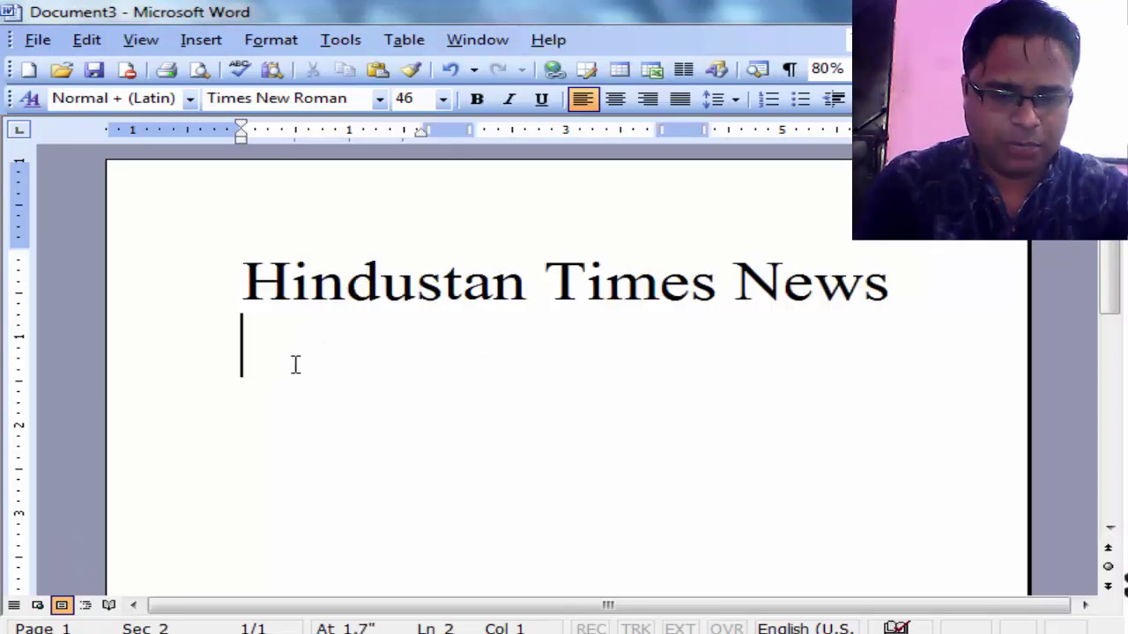
pyautogui.write('=rand')
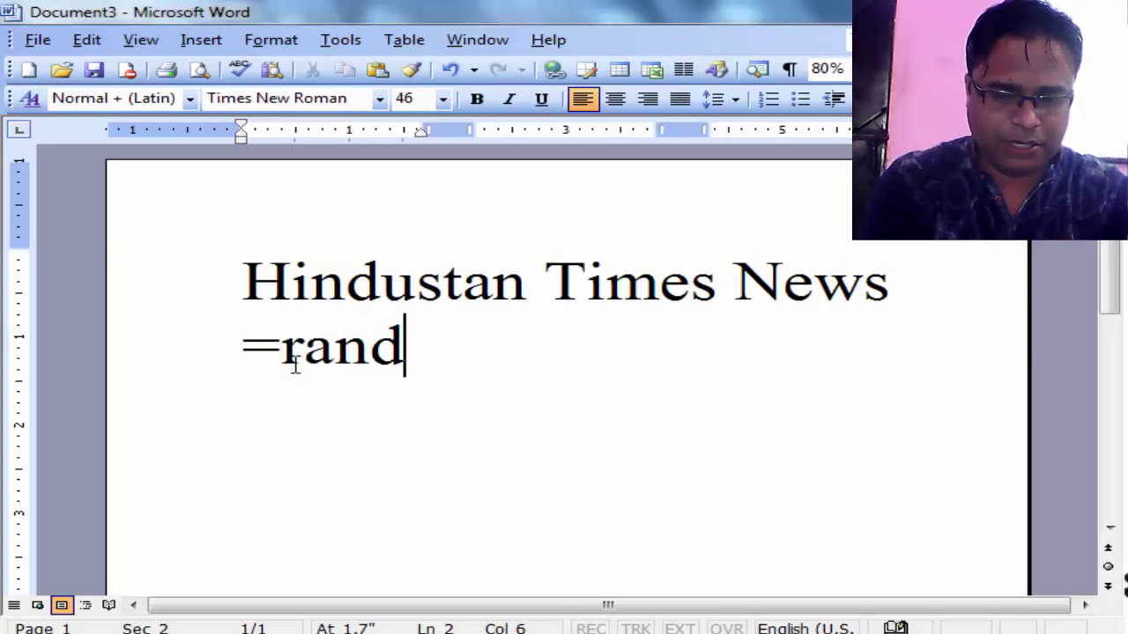
pyautogui.press('Return')
pyautogui.write('(5,')
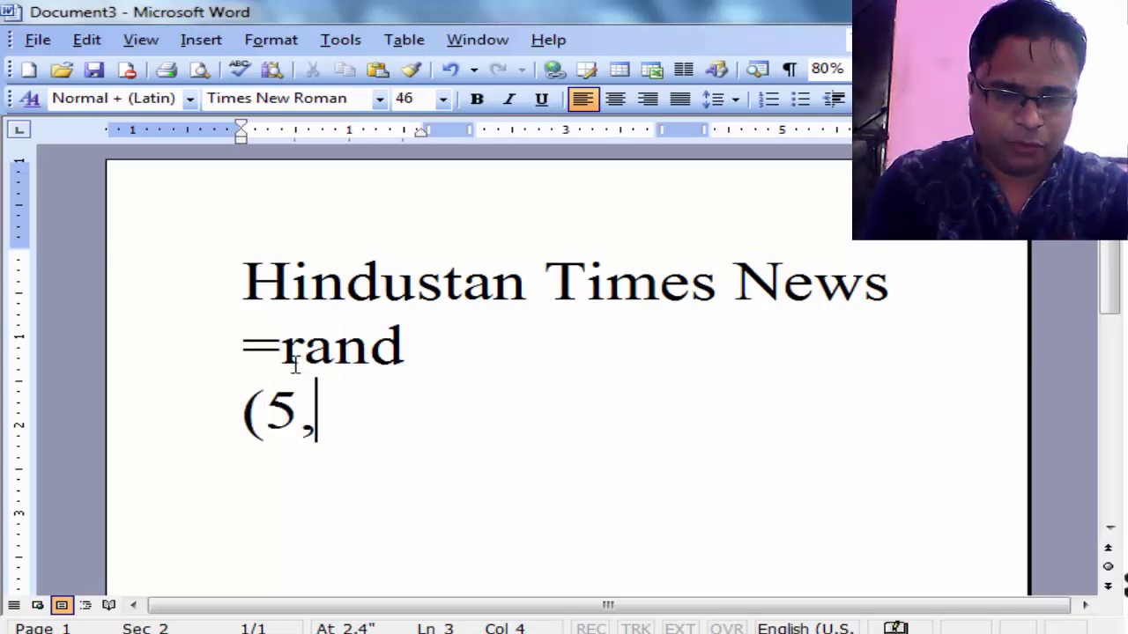
pyautogui.write(')')
pyautogui.press('BackSpace')
pyautogui.press('BackSpace')
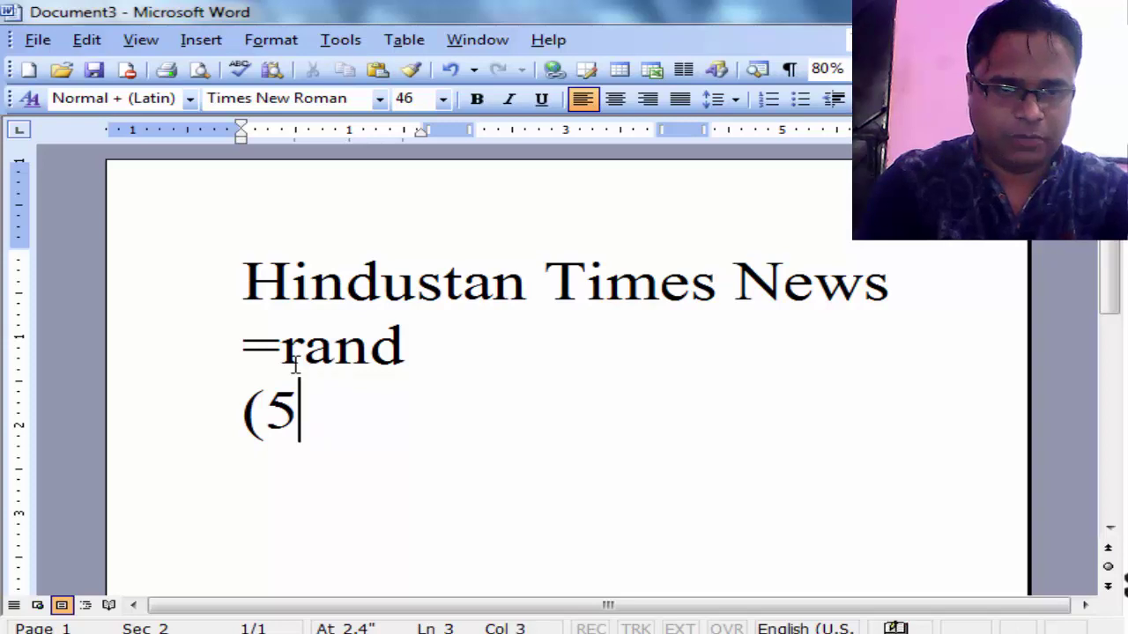
pyautogui.press('BackSpace')
pyautogui.press('BackSpace')
pyautogui.press('BackSpace')
# - Shrink the =rand line to 18 pt and complete the =rand(5,5) command
pyautogui.click(134, 353)
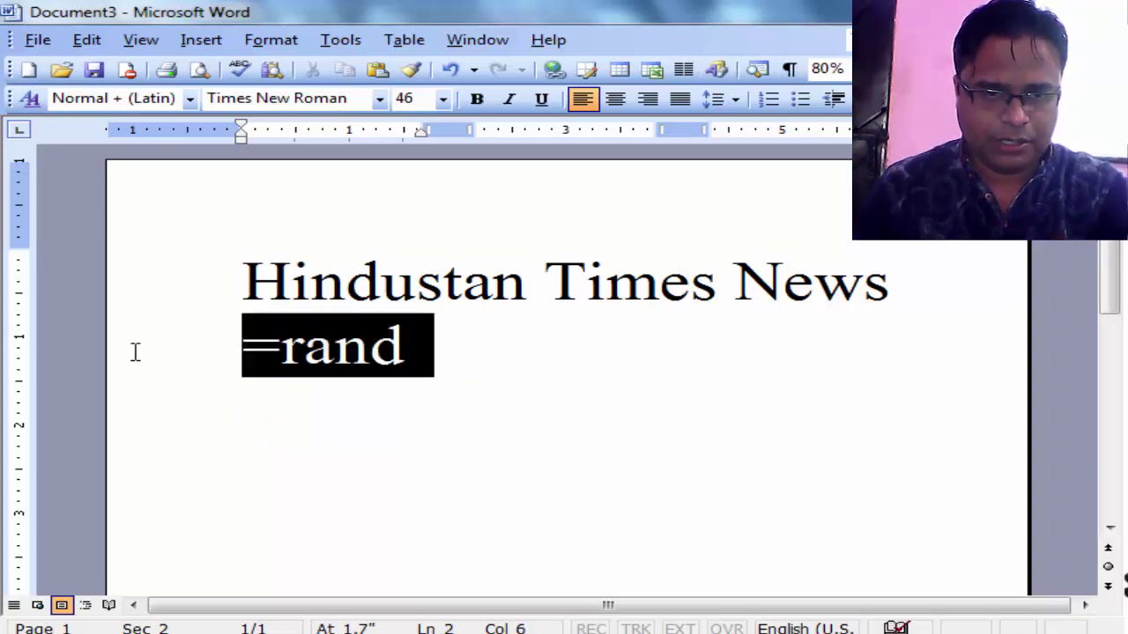
pyautogui.hotkey('ctrl', '[')
pyautogui.hotkey('ctrl', '[')
pyautogui.hotkey('ctrl', '[')
pyautogui.hotkey('ctrl', '[')
pyautogui.hotkey('ctrl', '[')
pyautogui.hotkey('ctrl', '[')
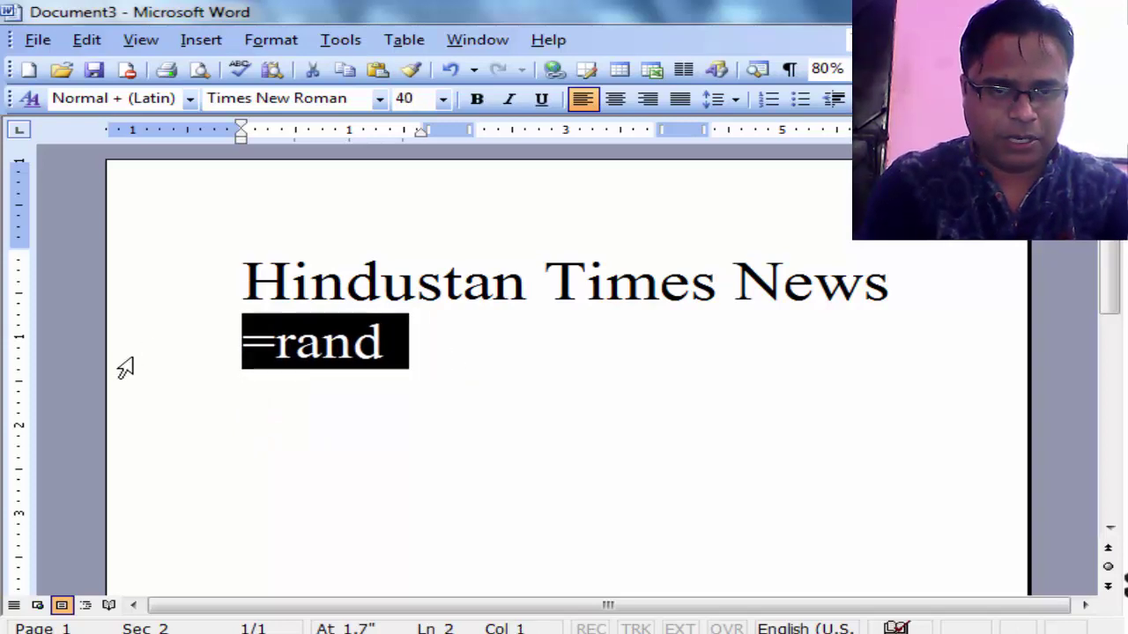
pyautogui.hotkey('ctrl', '[')
pyautogui.hotkey('ctrl', '[')
pyautogui.hotkey('ctrl', '[')
pyautogui.hotkey('ctrl', '[')
pyautogui.hotkey('ctrl', '[')
pyautogui.hotkey('ctrl', '[')
pyautogui.hotkey('ctrl', '[')
pyautogui.hotkey('ctrl', '[')
pyautogui.hotkey('ctrl', '[')
pyautogui.hotkey('ctrl', '[')
pyautogui.hotkey('ctrl', '[')
pyautogui.hotkey('ctrl', '[')
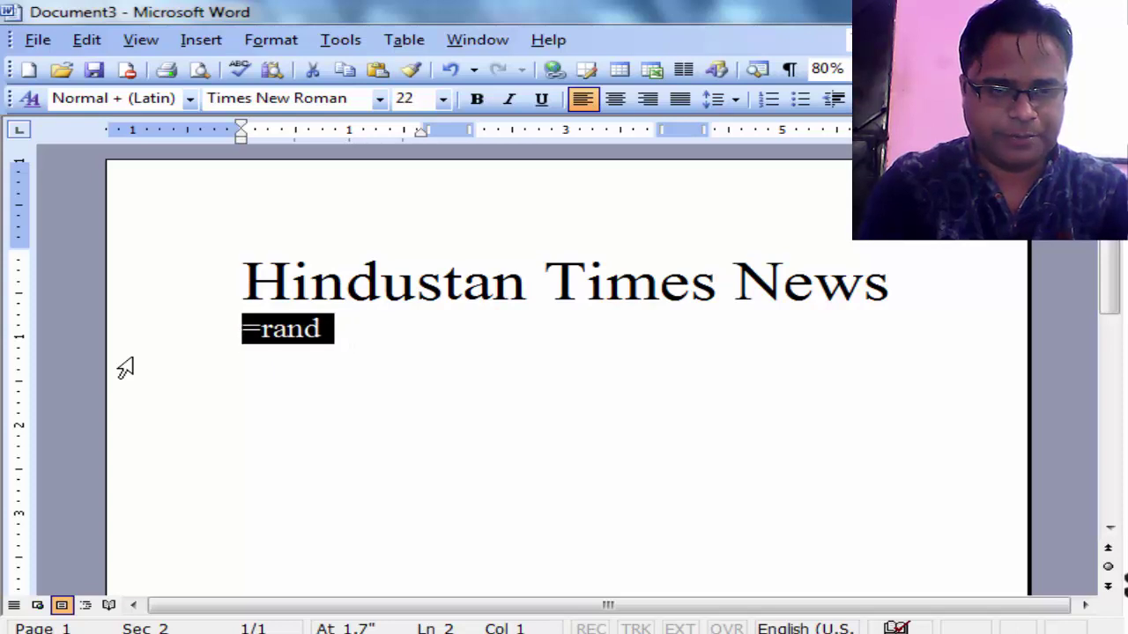
pyautogui.hotkey('ctrl', '[')
pyautogui.hotkey('ctrl', '[')
pyautogui.hotkey('ctrl', '[')
pyautogui.hotkey('ctrl', '[')
pyautogui.click(319, 327)
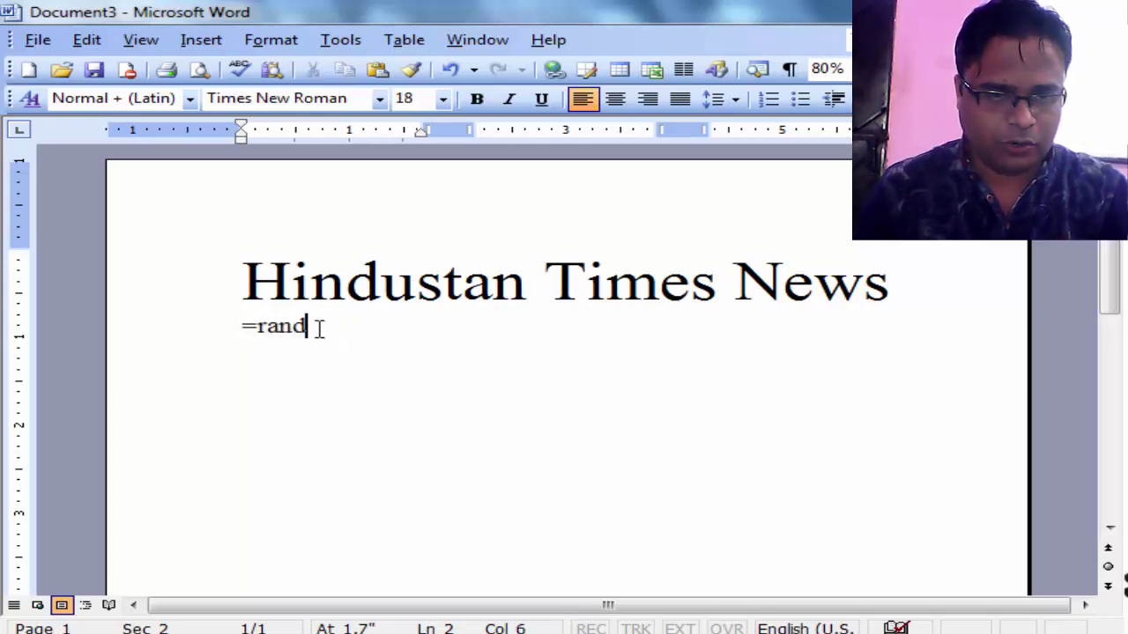
pyautogui.write('(5,')
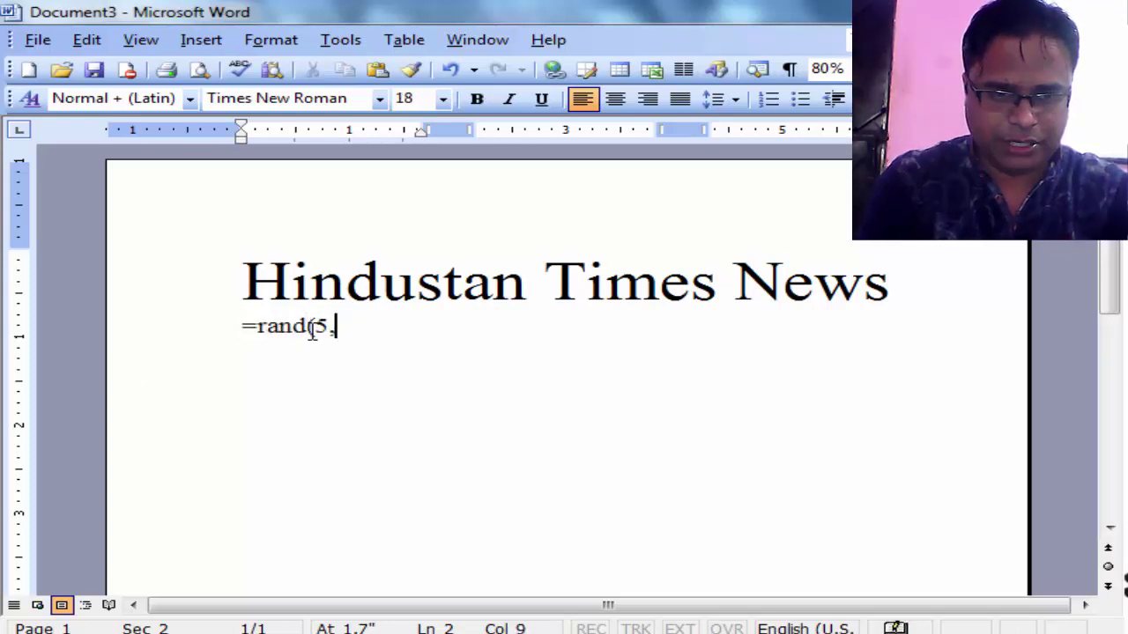
pyautogui.write('5)')
# - Run =rand(5,5) to fill the three columns with dummy text
pyautogui.press('Return')
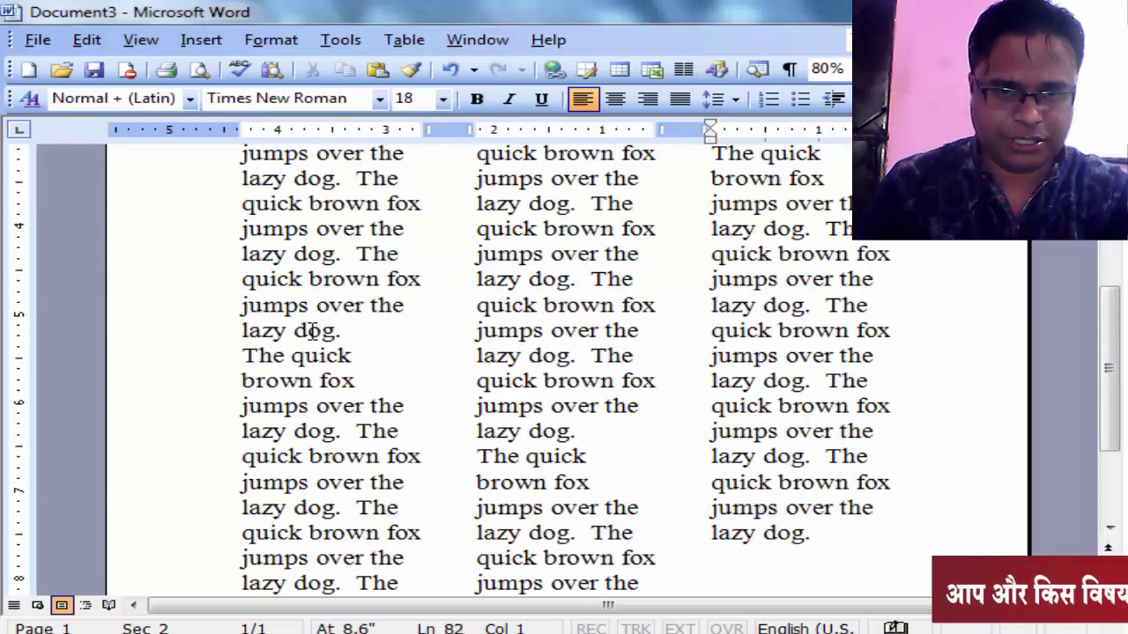
pyautogui.scroll(5, 311, 330)
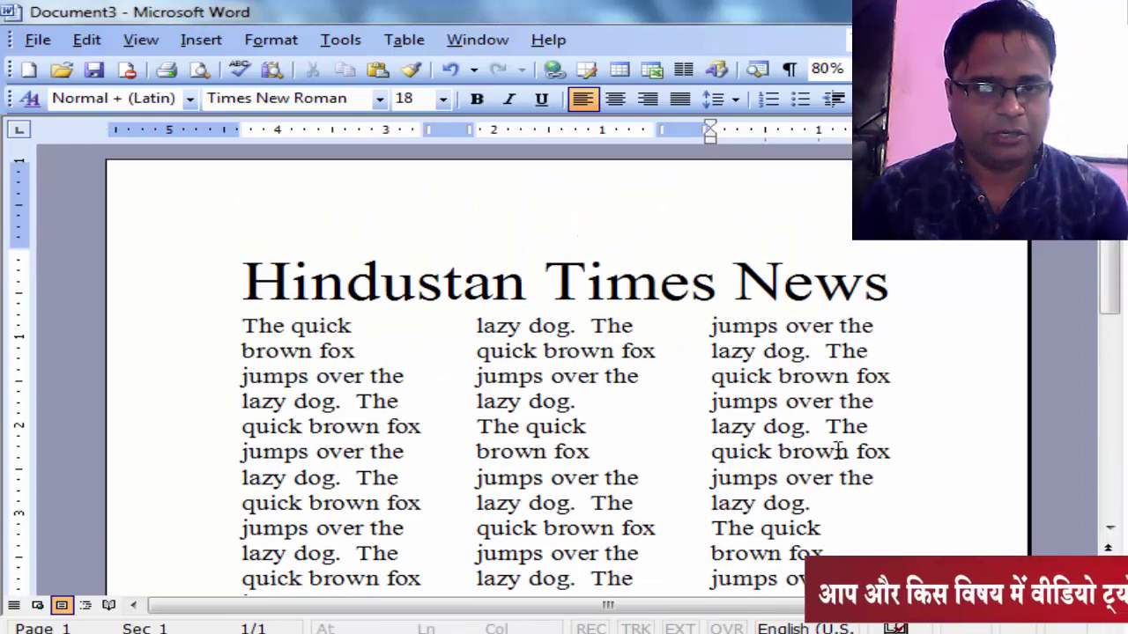
pyautogui.scroll(-3, 647, 479)
pyautogui.scroll(3, 638, 485)
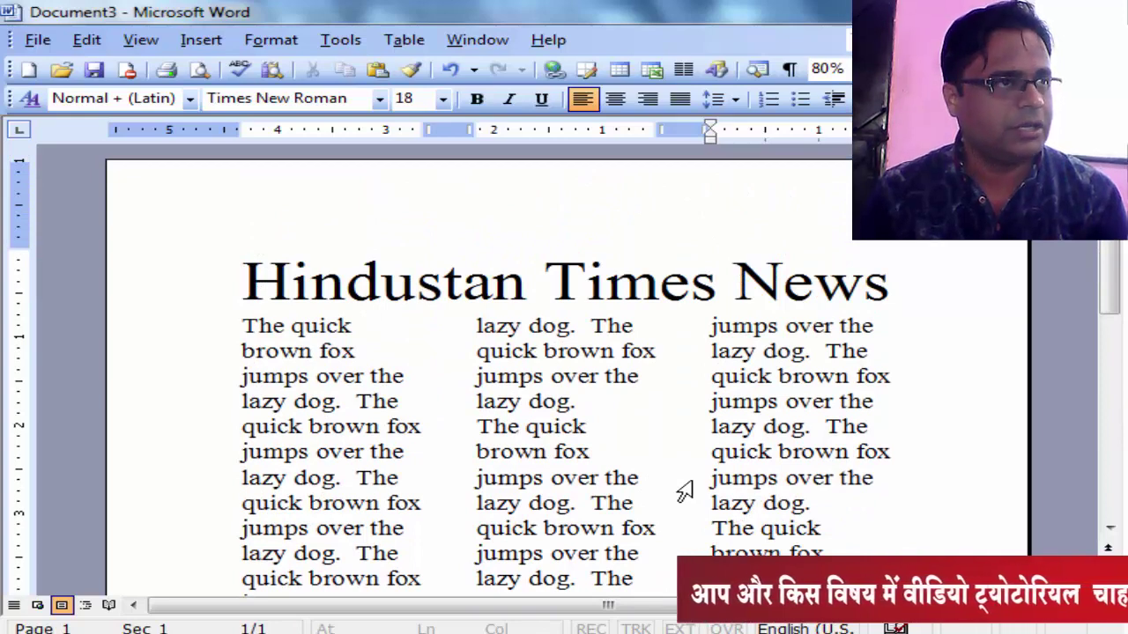
# - Make the Hindustan Times News headline bold
pyautogui.moveTo(241, 282); pyautogui.dragTo(1015, 277)
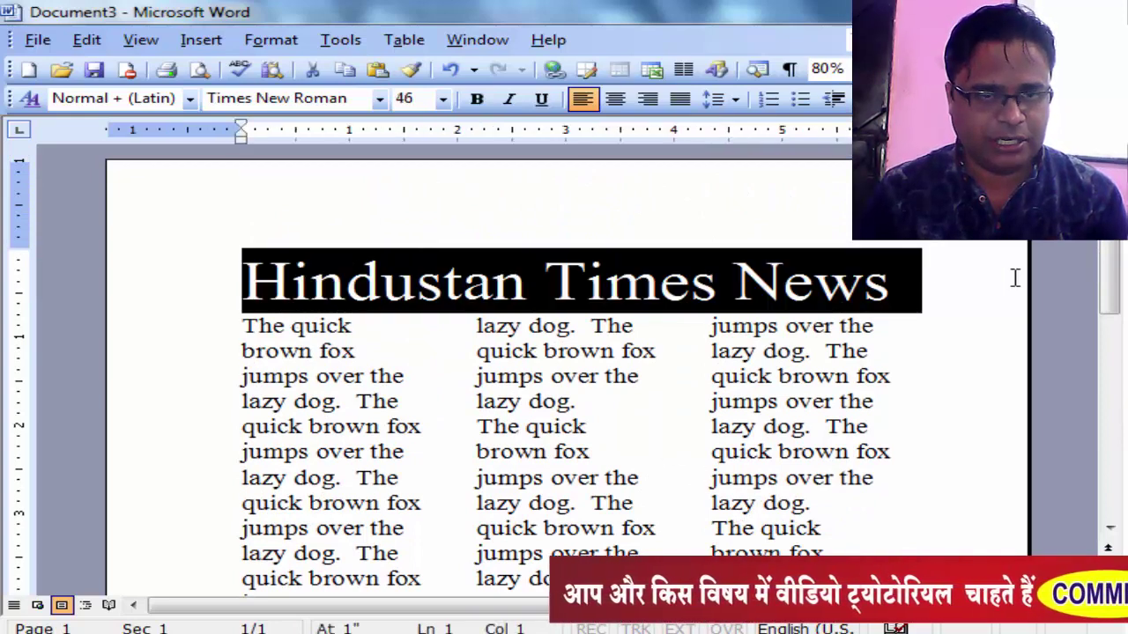
pyautogui.hotkey('ctrl', 'b')
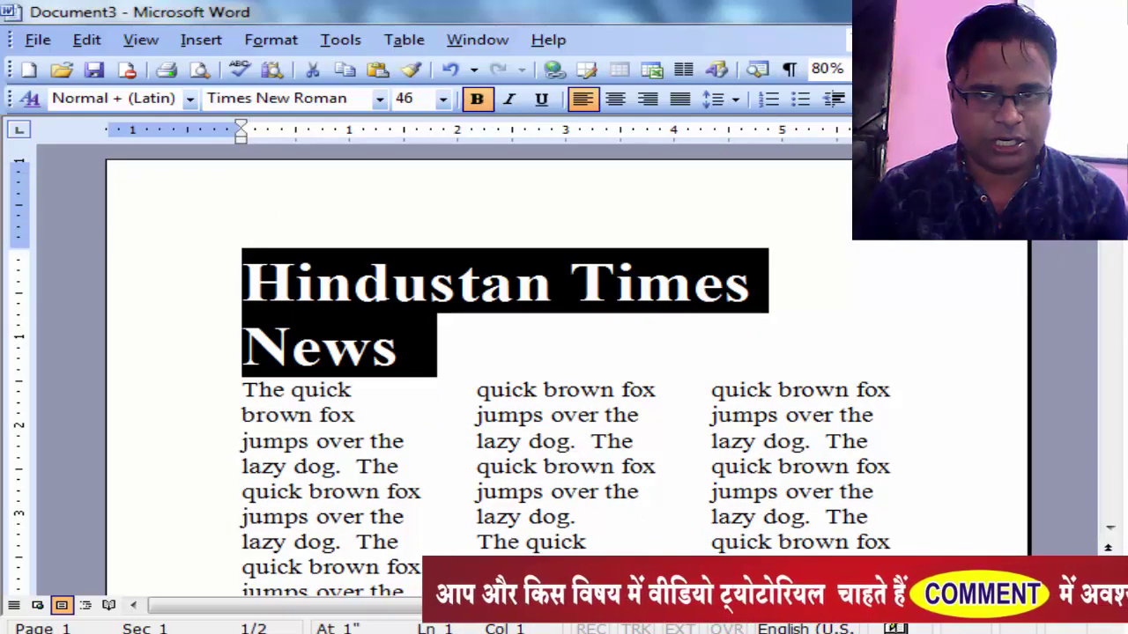
pyautogui.click(478, 441)
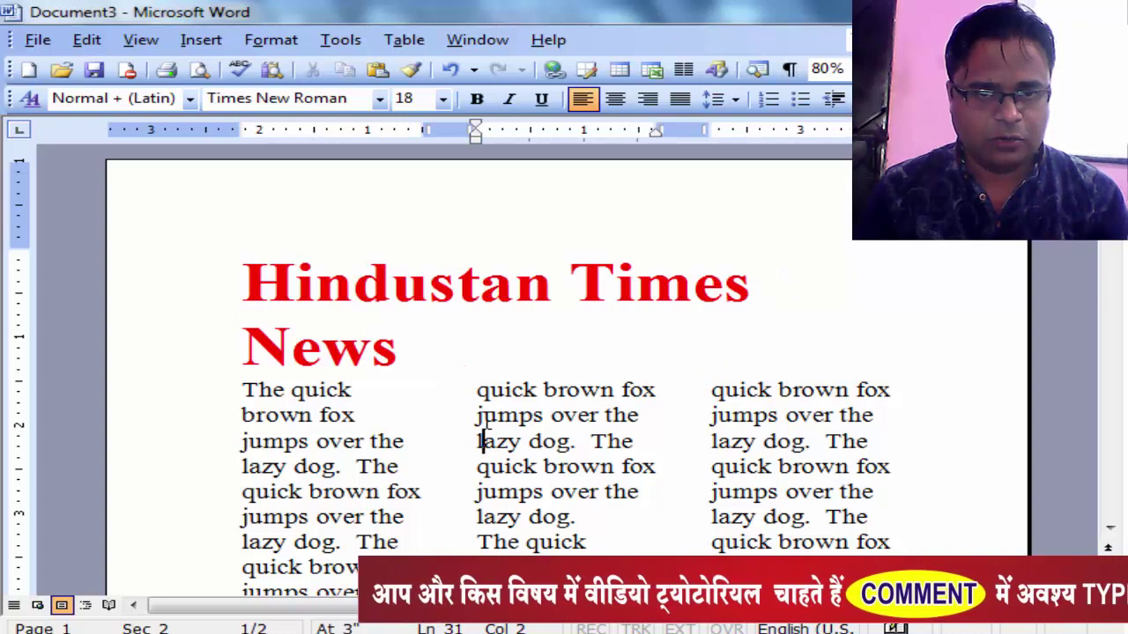
pyautogui.click(269, 40)
pyautogui.click(293, 171)
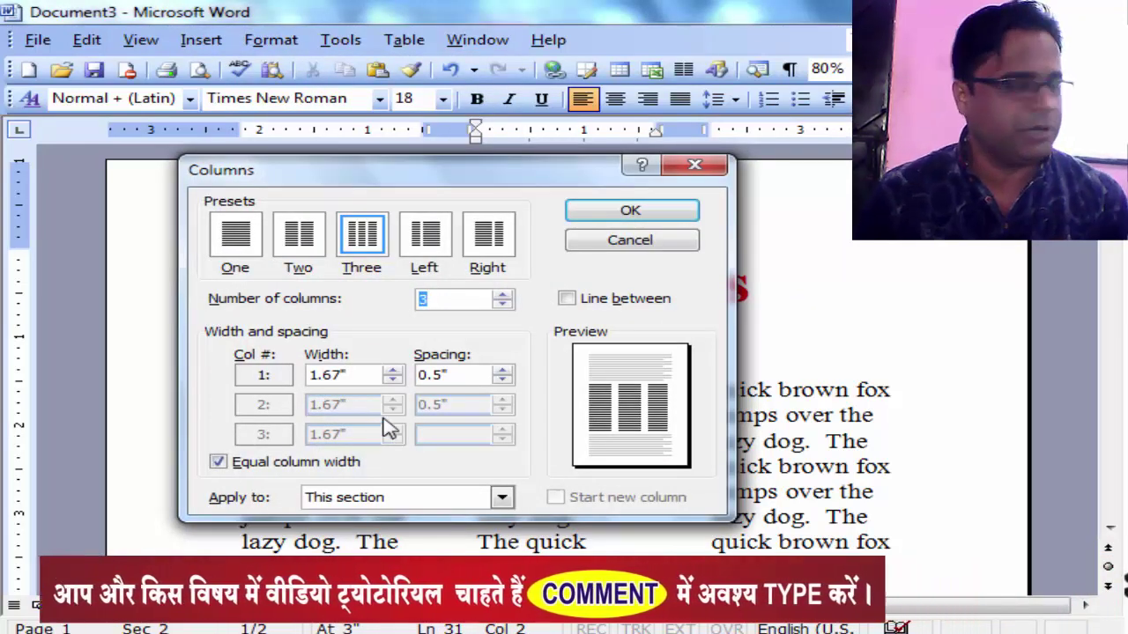
pyautogui.click(365, 499)
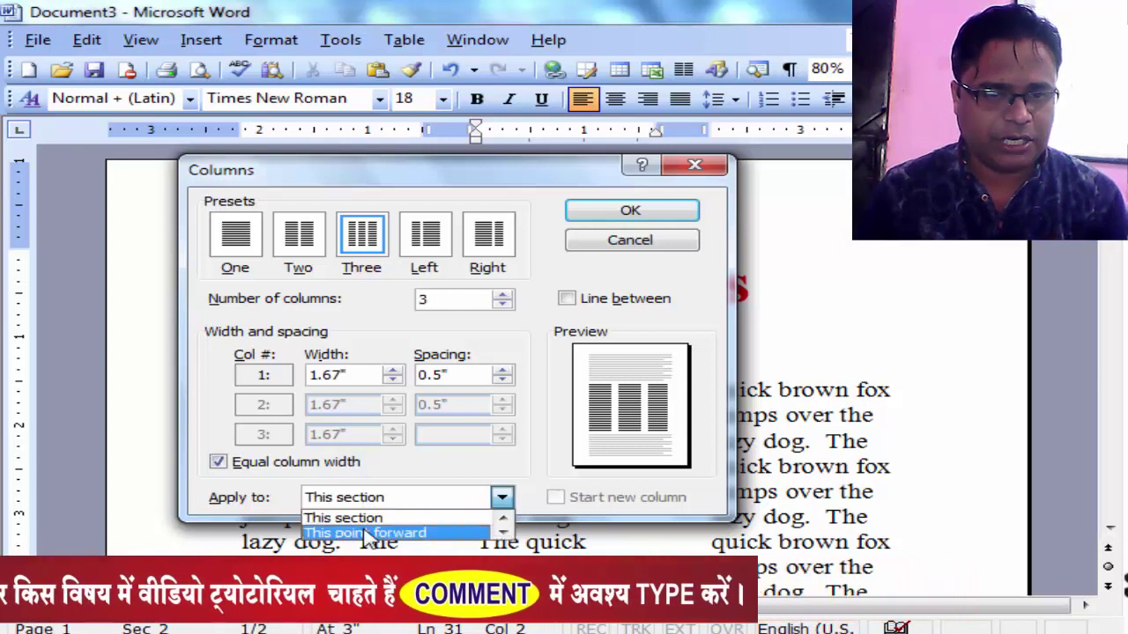
pyautogui.click(533, 436)
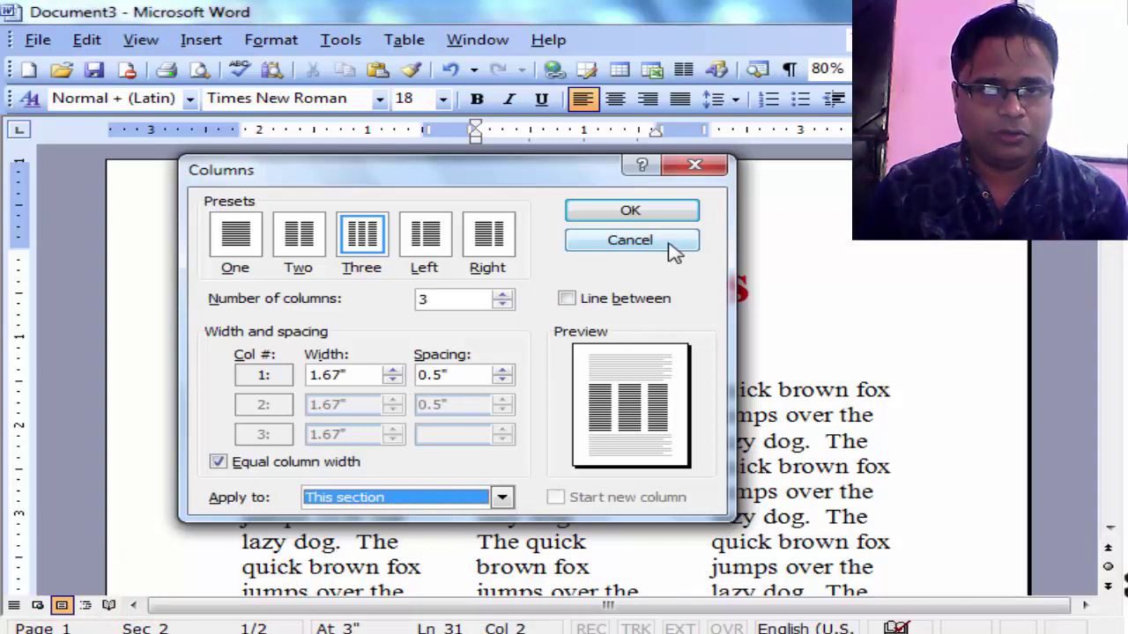
pyautogui.click(672, 247)
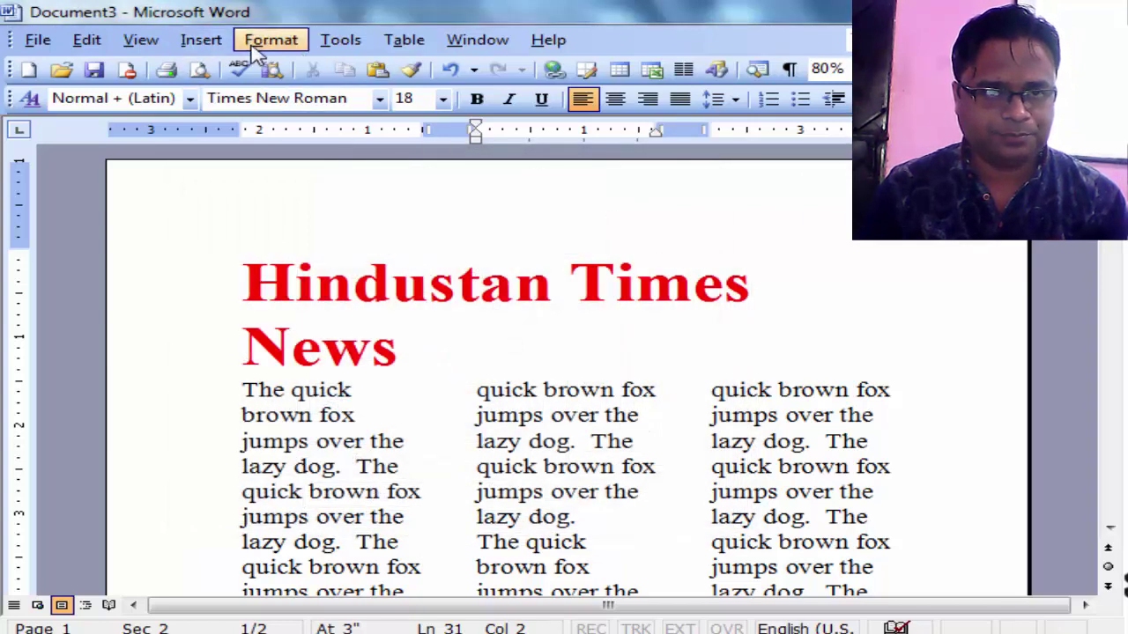
# - Check the headline's Columns settings via Format > Columns and cancel without changes
pyautogui.click(257, 45)
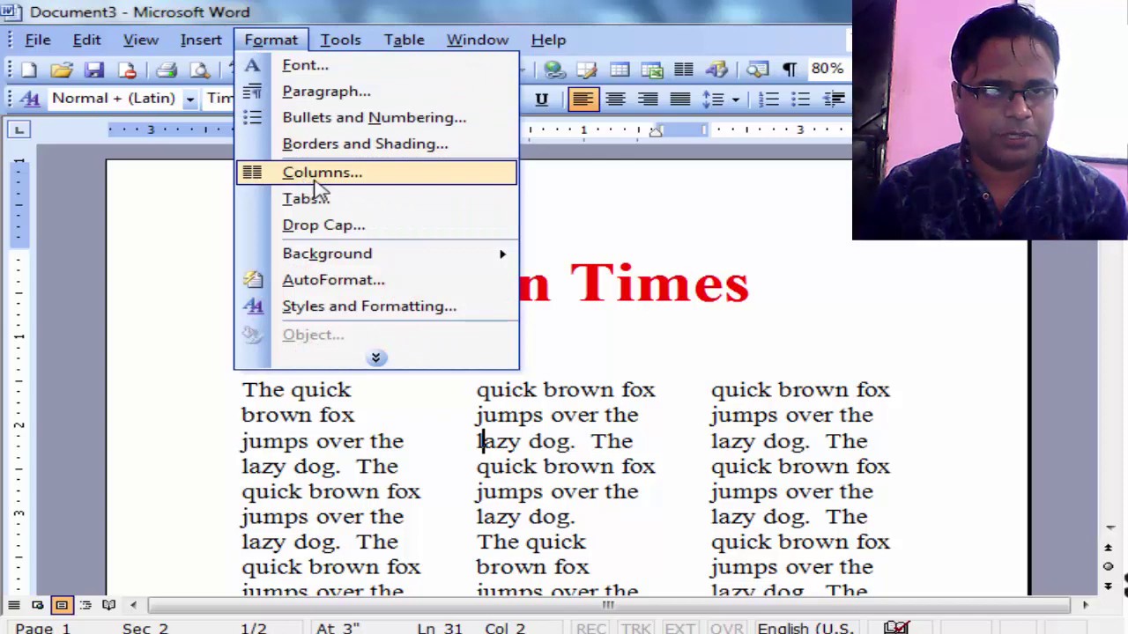
pyautogui.click(375, 357)
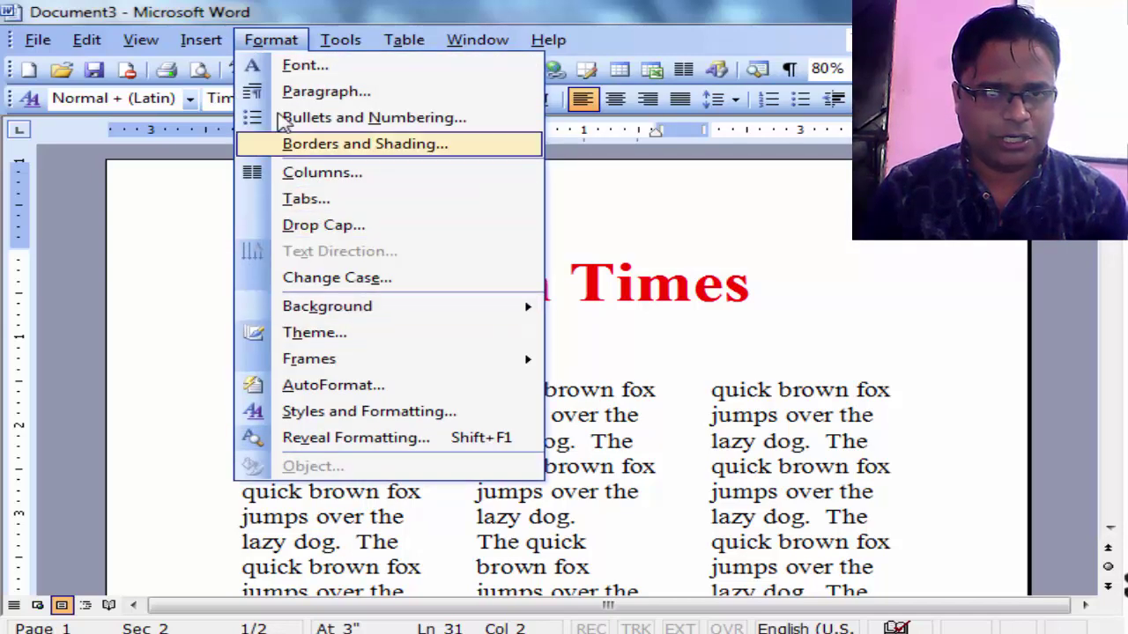
pyautogui.click(737, 374)
pyautogui.hotkey('alt', 'o')
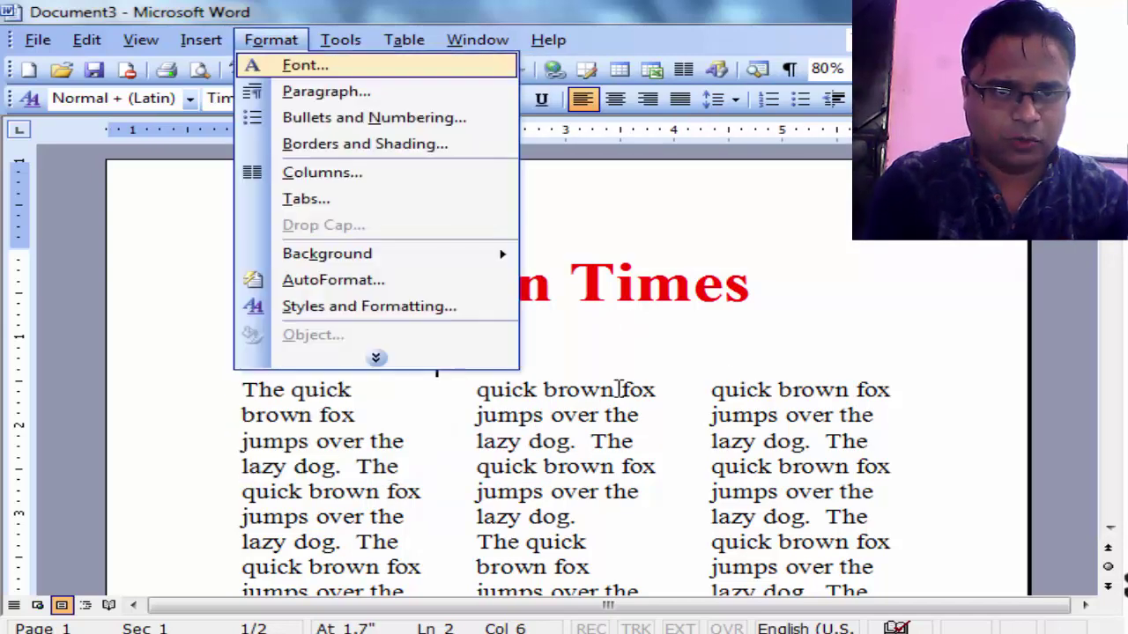
pyautogui.press('c')
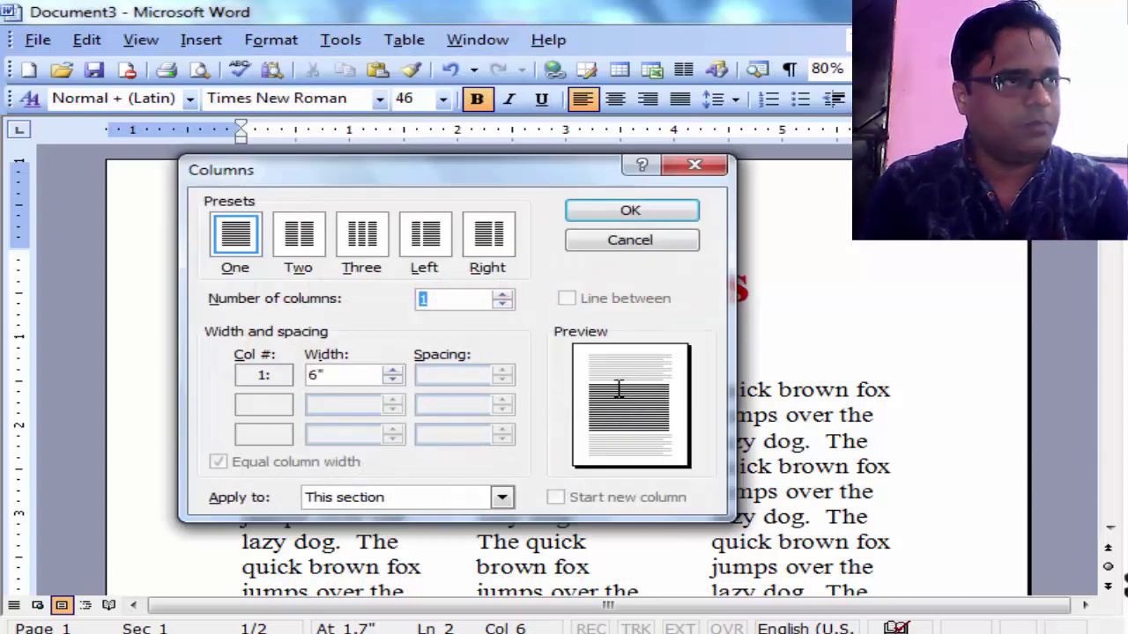
pyautogui.click(648, 240)
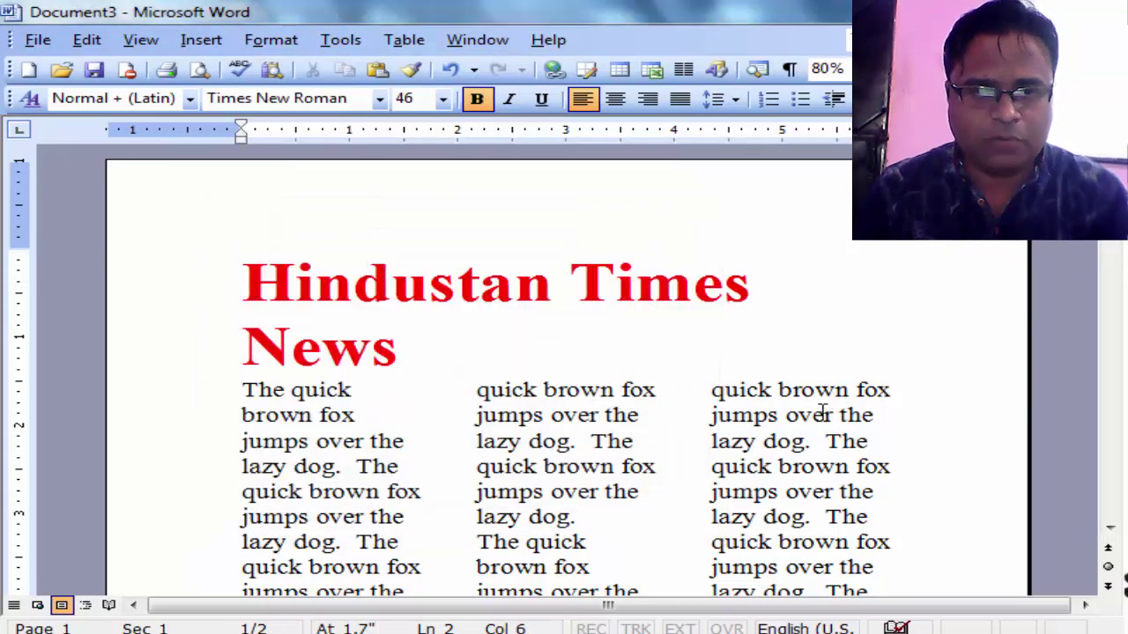
# - Try the Columns toolbar button, rearrange the toolbars, and bring up the Start menu
pyautogui.click(685, 70)
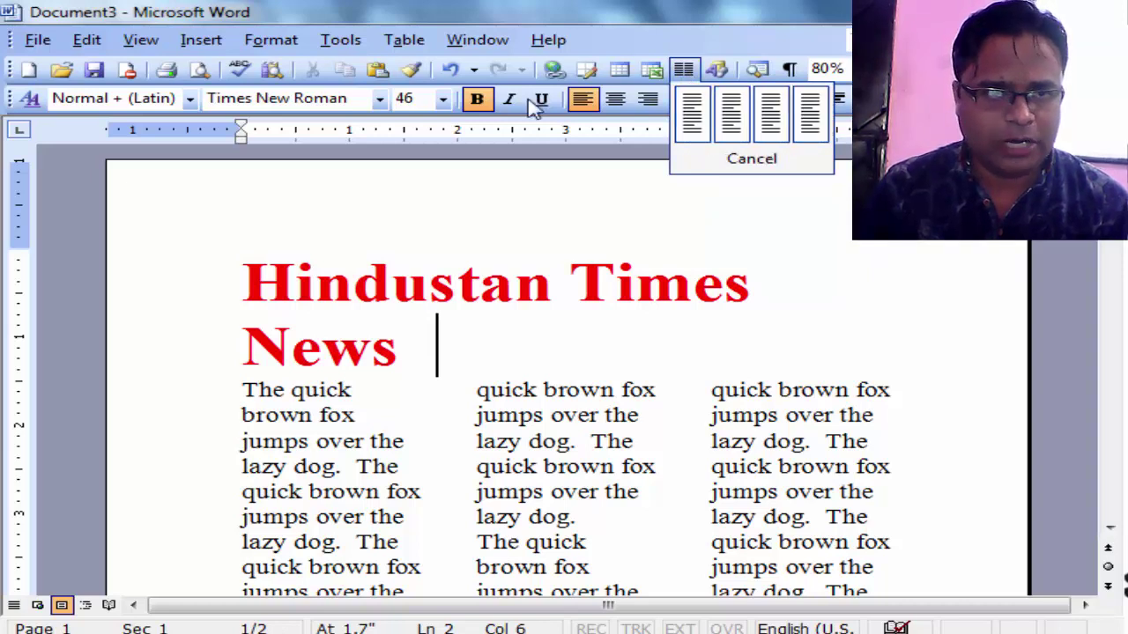
pyautogui.click(16, 78)
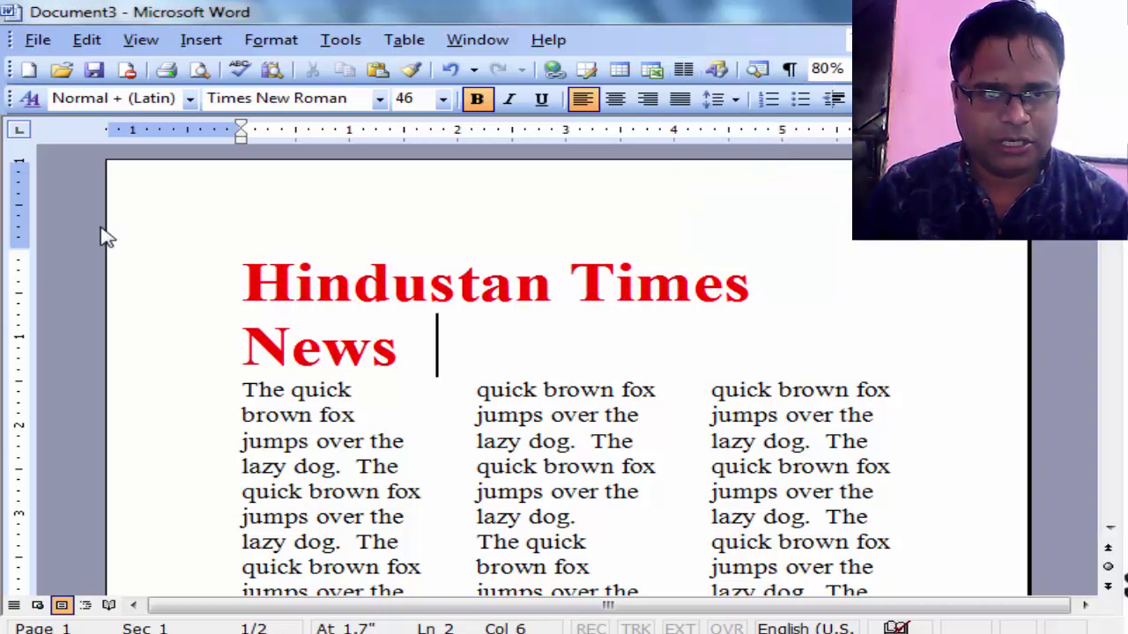
pyautogui.moveTo(10, 69)
pyautogui.mouseDown()
pyautogui.moveTo(114, 214)
pyautogui.moveTo(16, 95)
pyautogui.mouseUp()
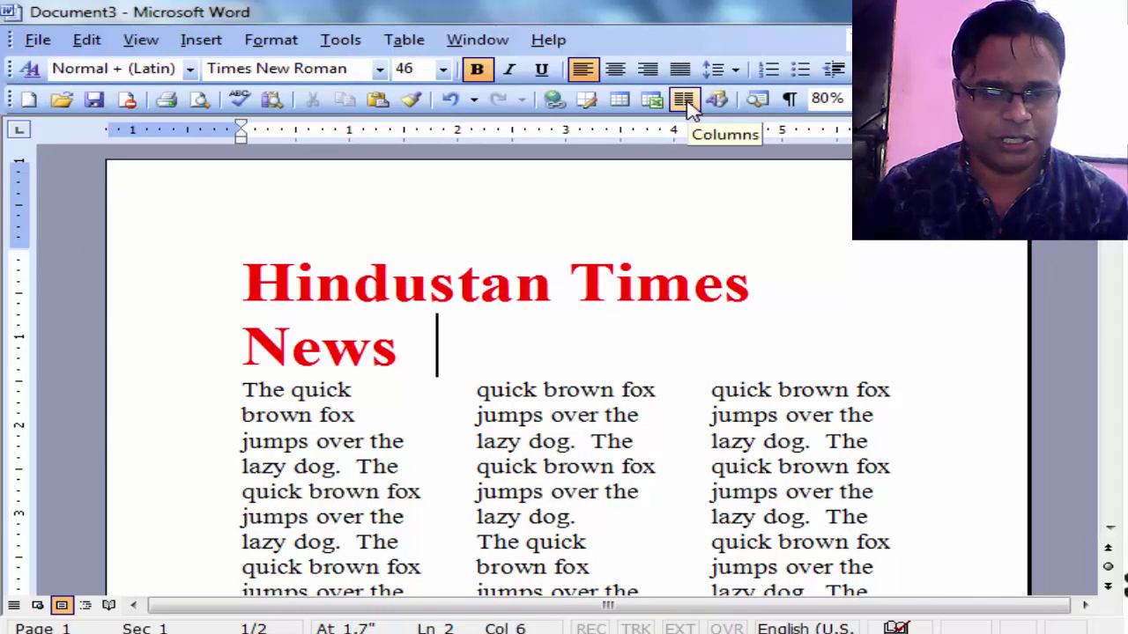
pyautogui.press('super')
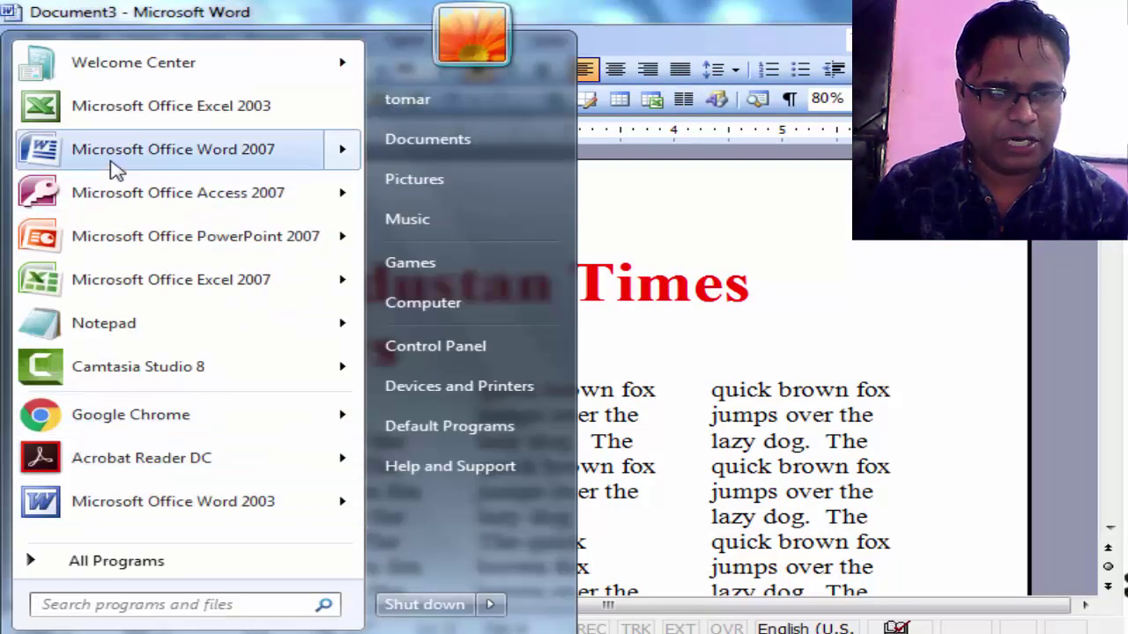
# - Launch Microsoft Office Word 2007 from the Start menu, opening blank Document4
pyautogui.click(114, 169)
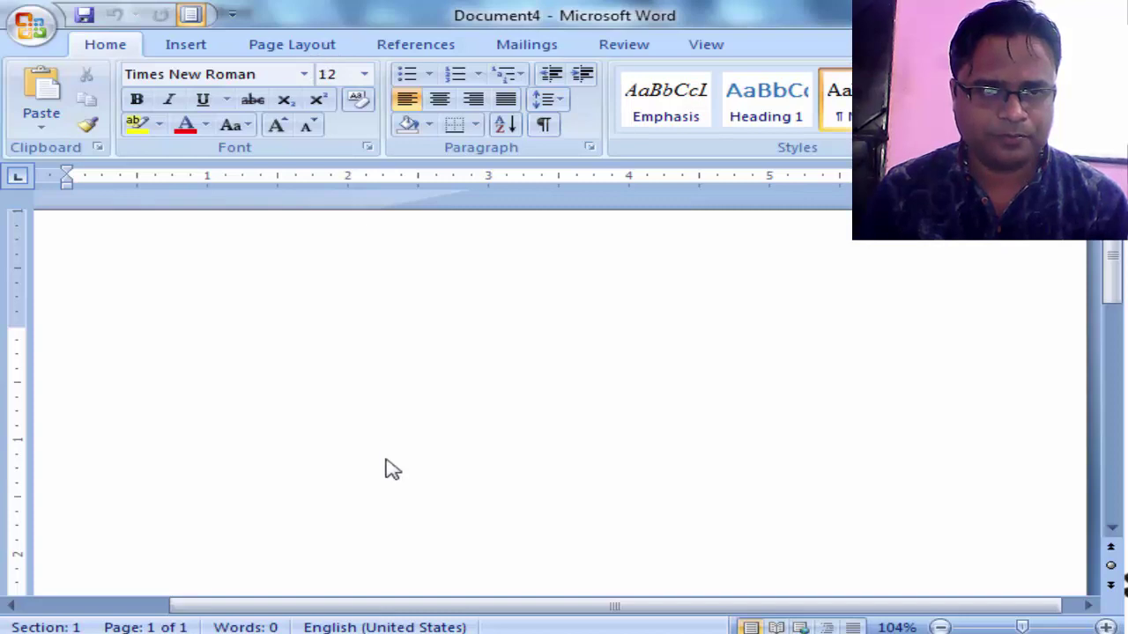
# - On Word 2007's Page Layout tab, inspect the More Columns dialog and close it unchanged
pyautogui.hotkey('alt', 'p')
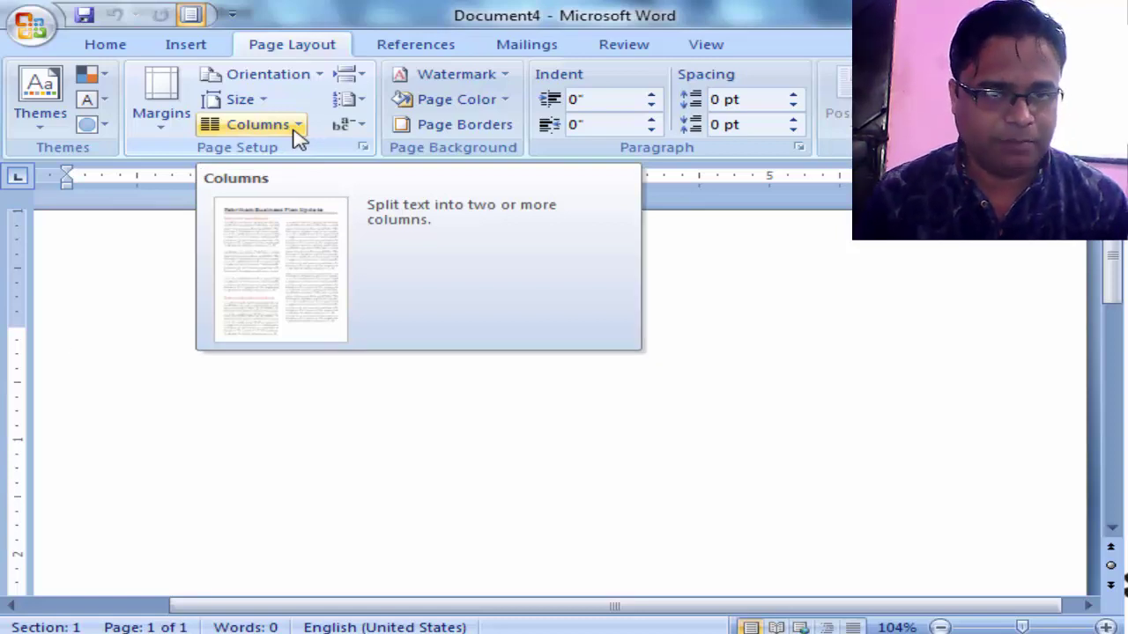
pyautogui.click(299, 137)
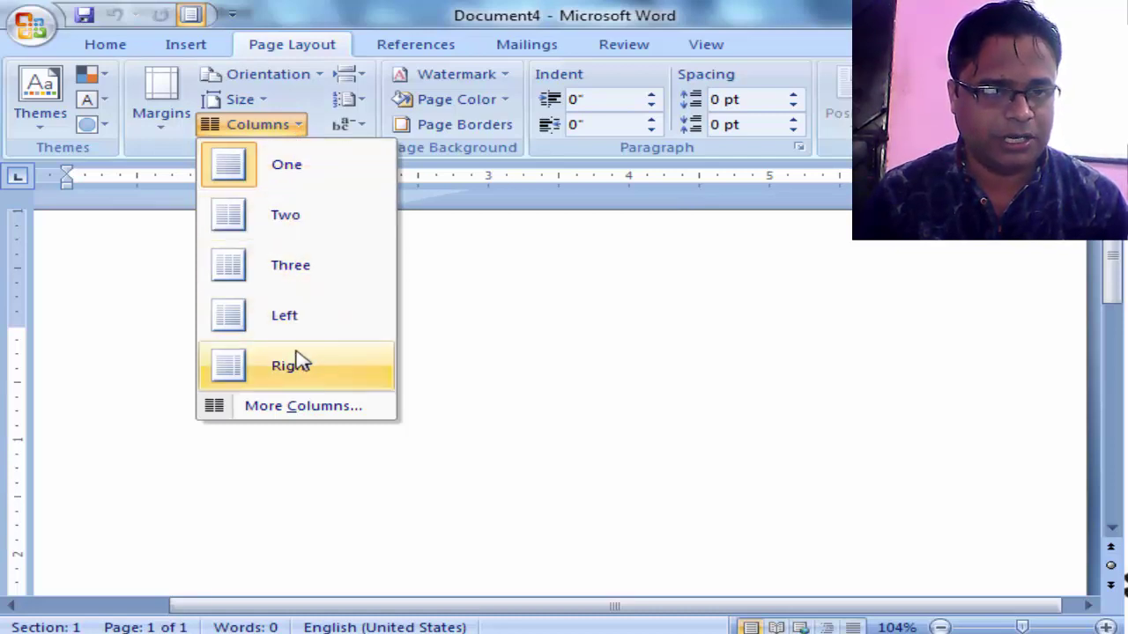
pyautogui.click(298, 409)
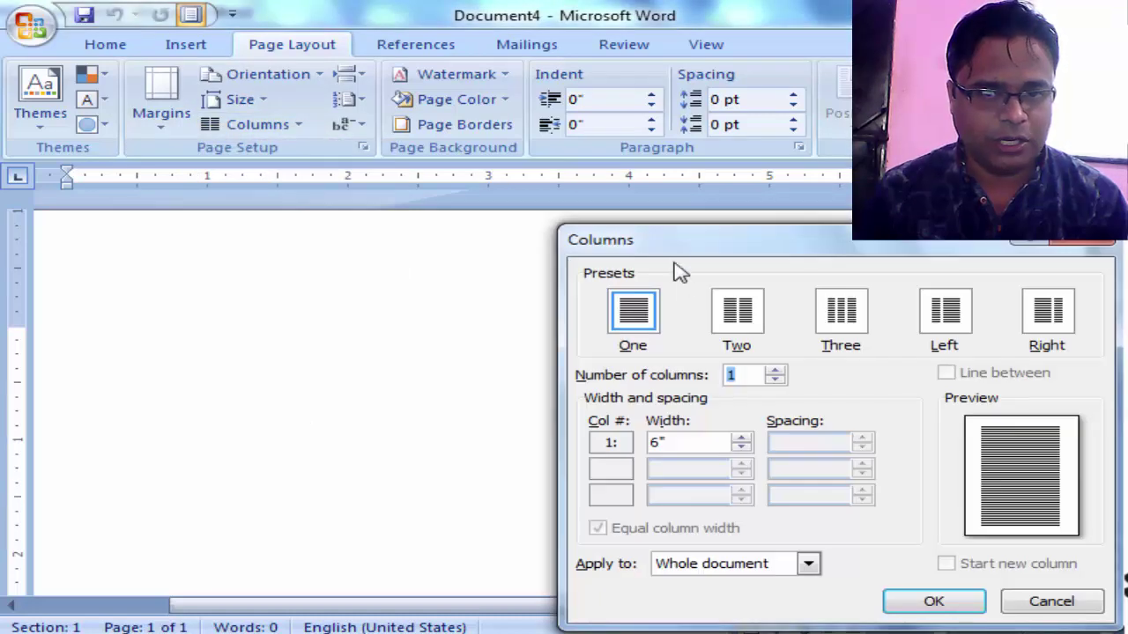
pyautogui.moveTo(677, 264); pyautogui.dragTo(359, 179)
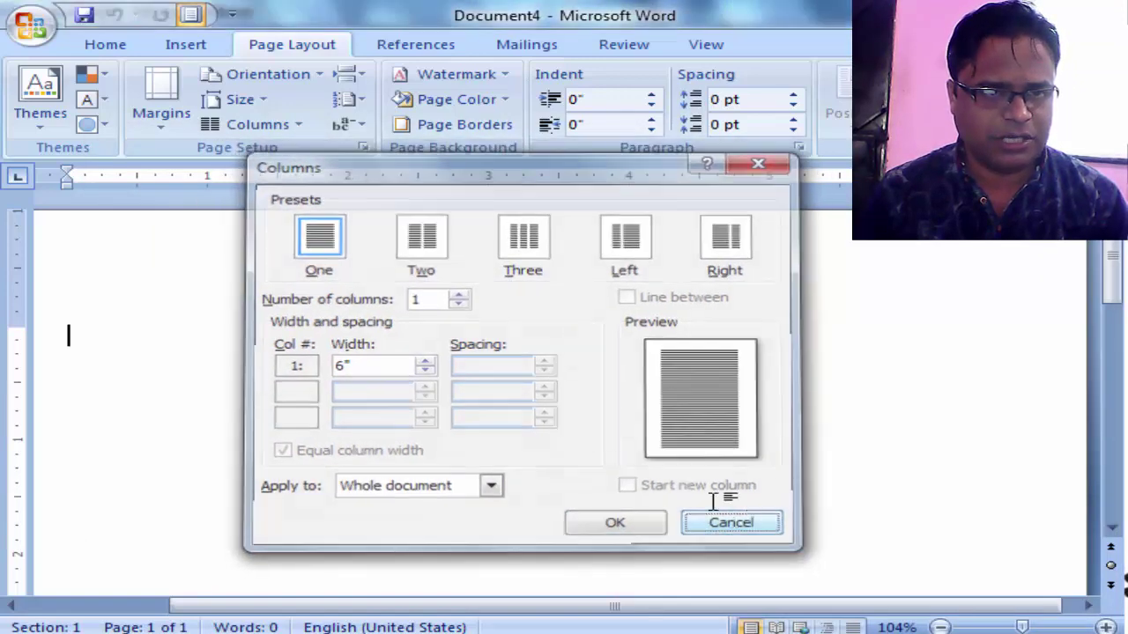
pyautogui.click(740, 526)
pyautogui.click(277, 130)
pyautogui.click(570, 405)
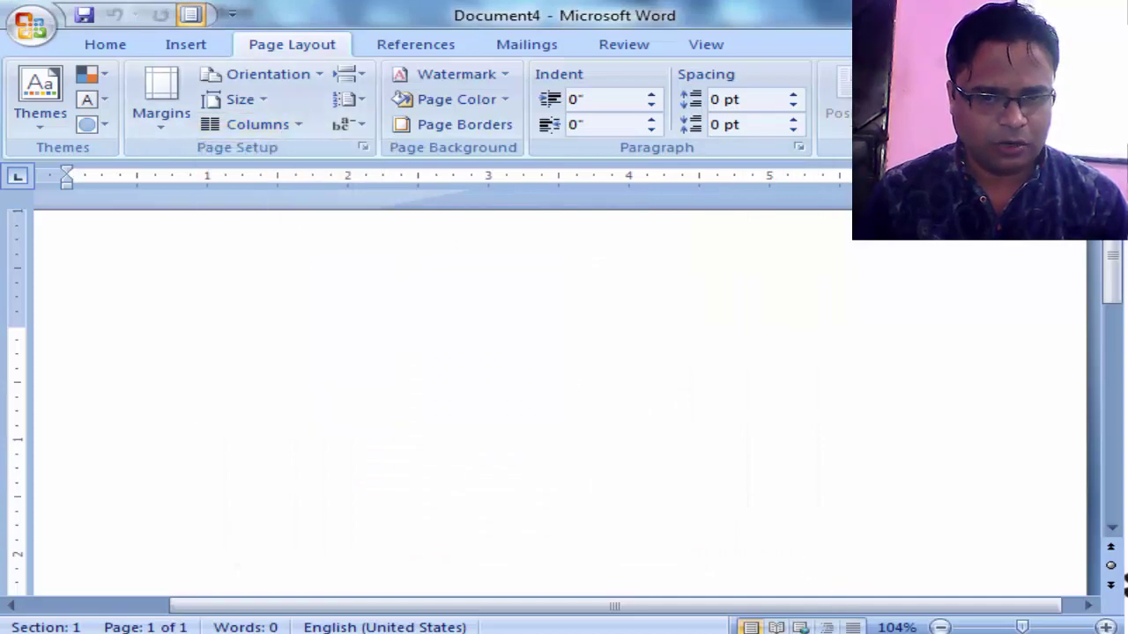